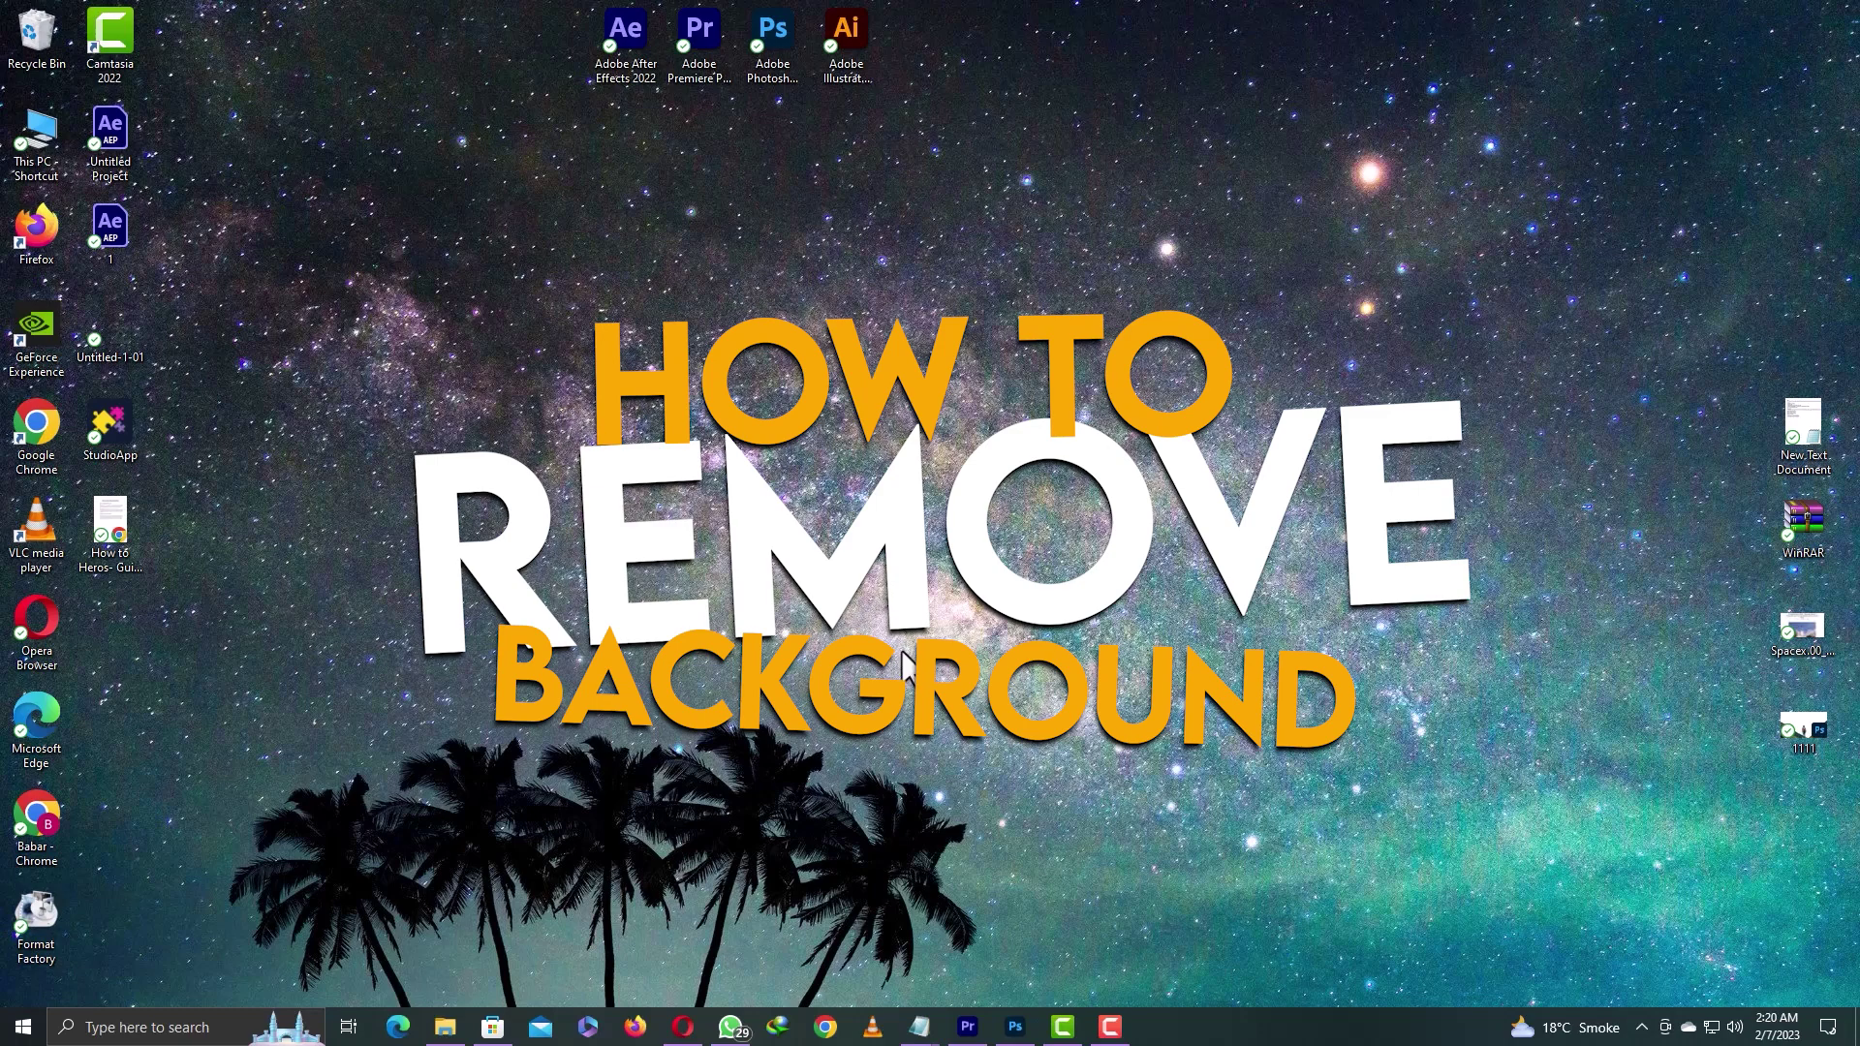
Step: Bring Photoshop forward and flip through the open photos, ending on the curly-haired woman's portrait
click(1016, 1029)
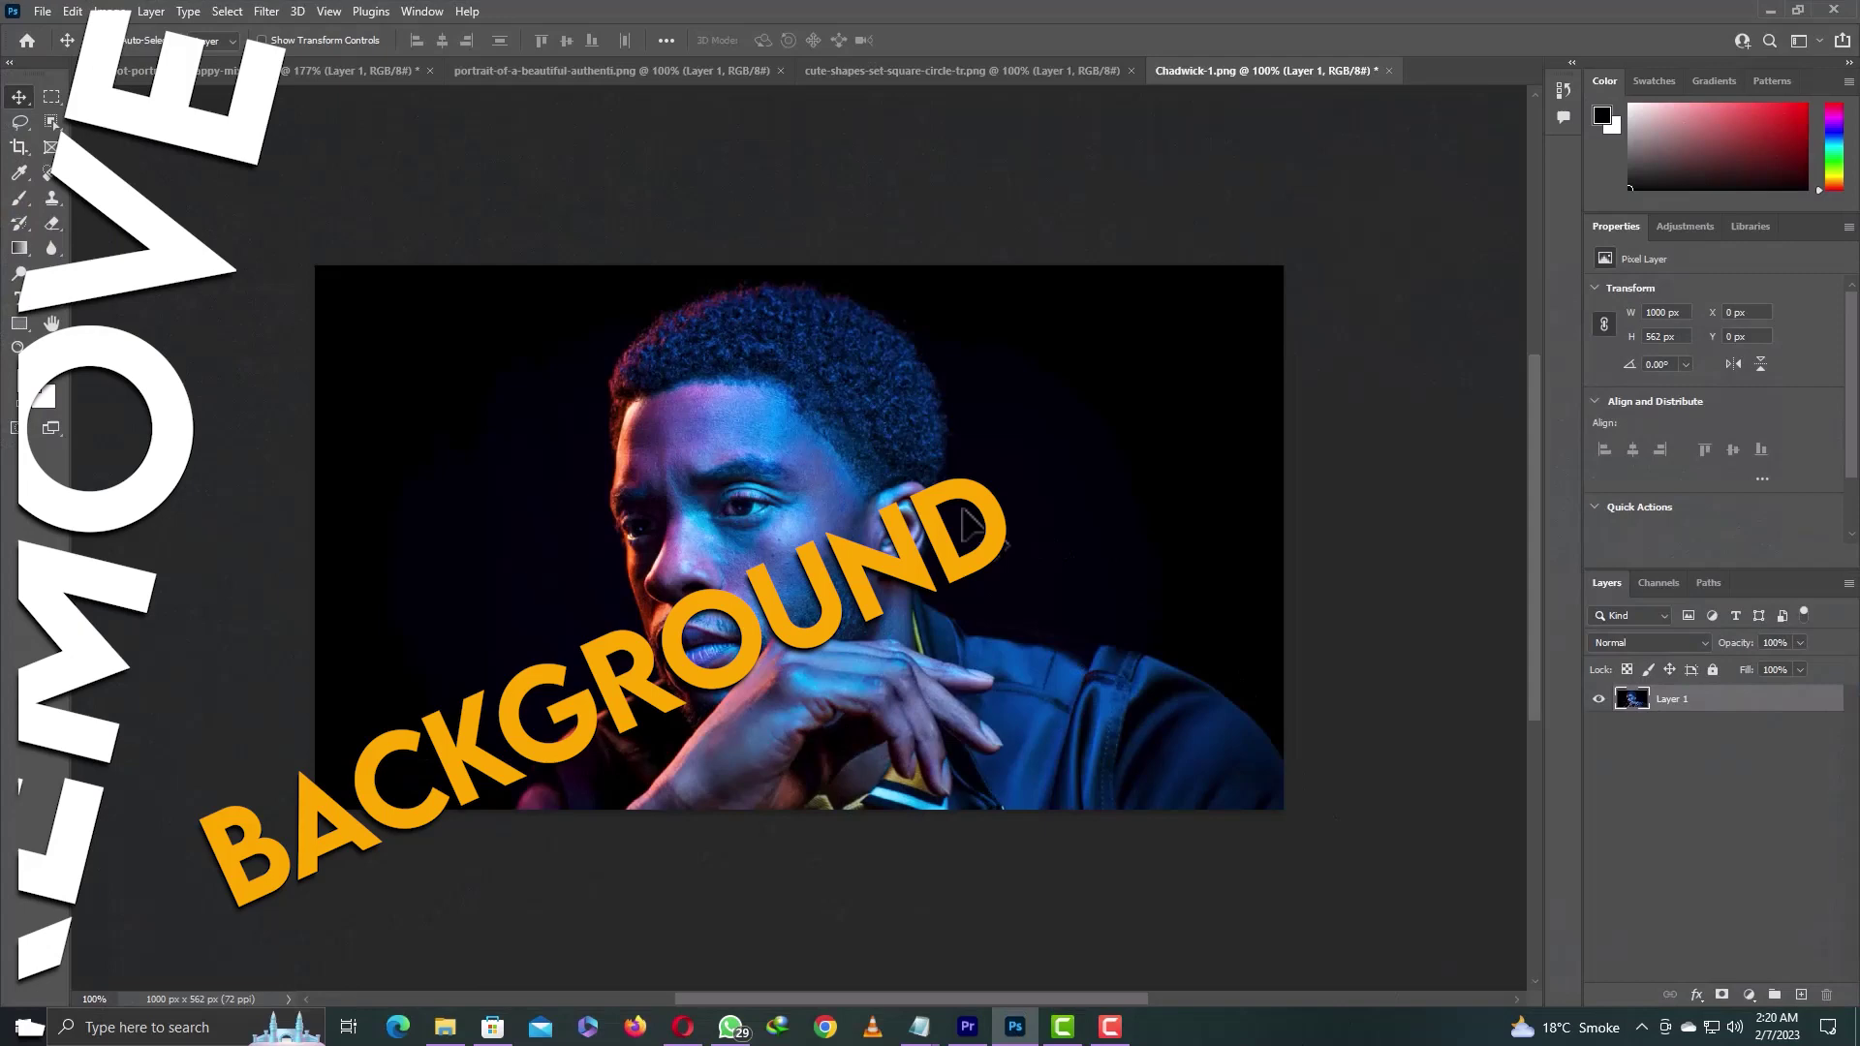
click(605, 70)
click(380, 72)
click(800, 71)
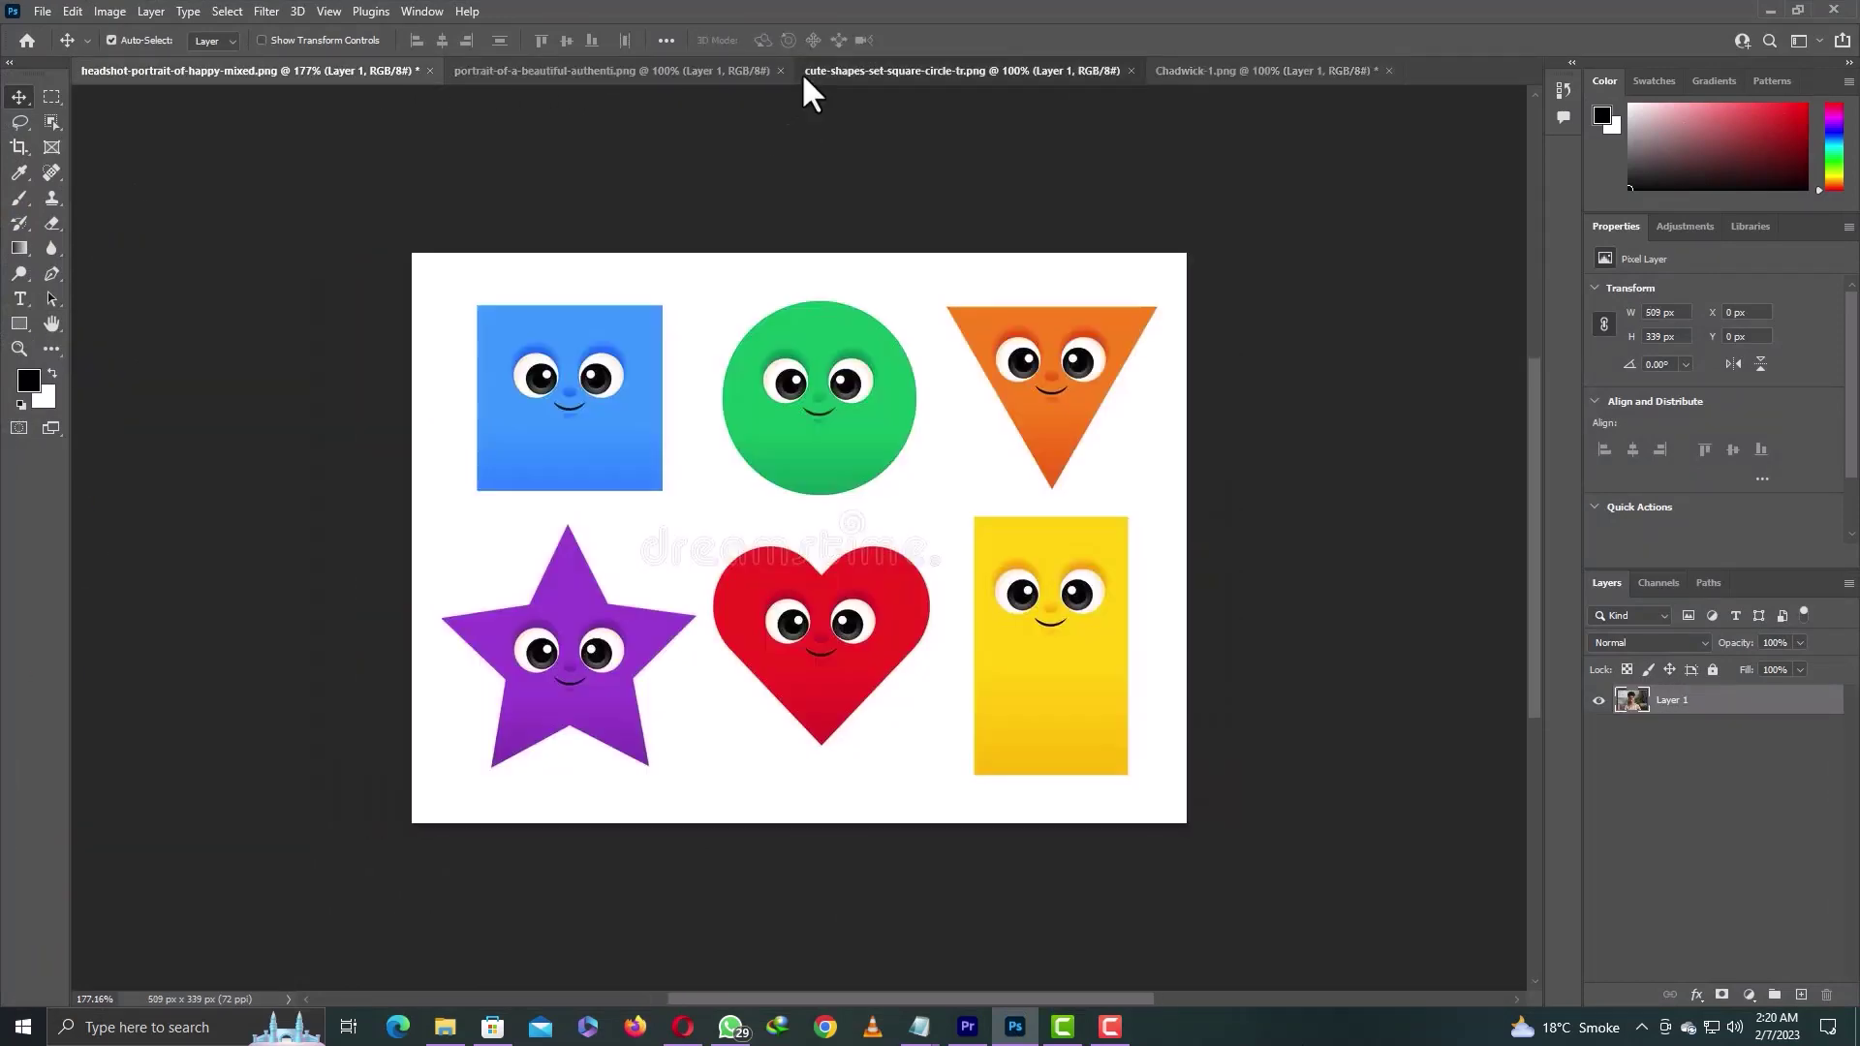
click(671, 69)
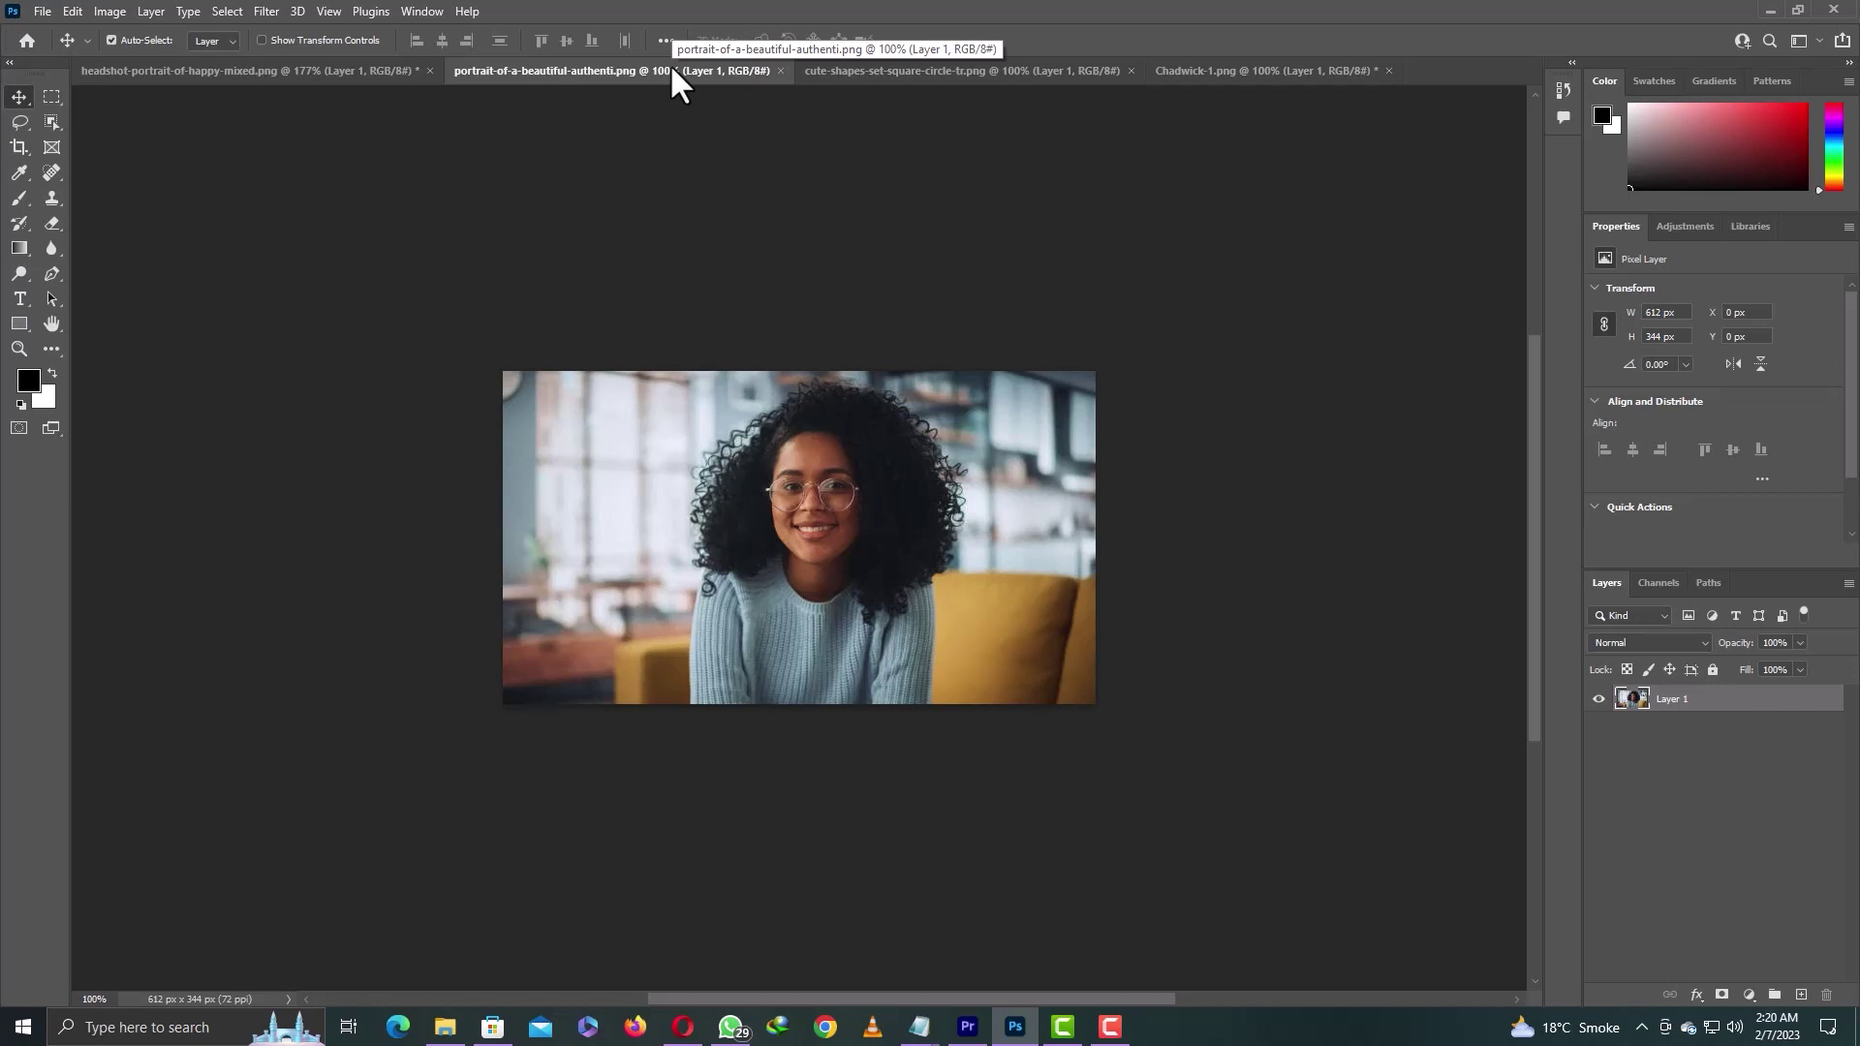
Step: Object-select the man in Chadwick-1.png, copy him to a new layer, and delete the original layer
click(870, 75)
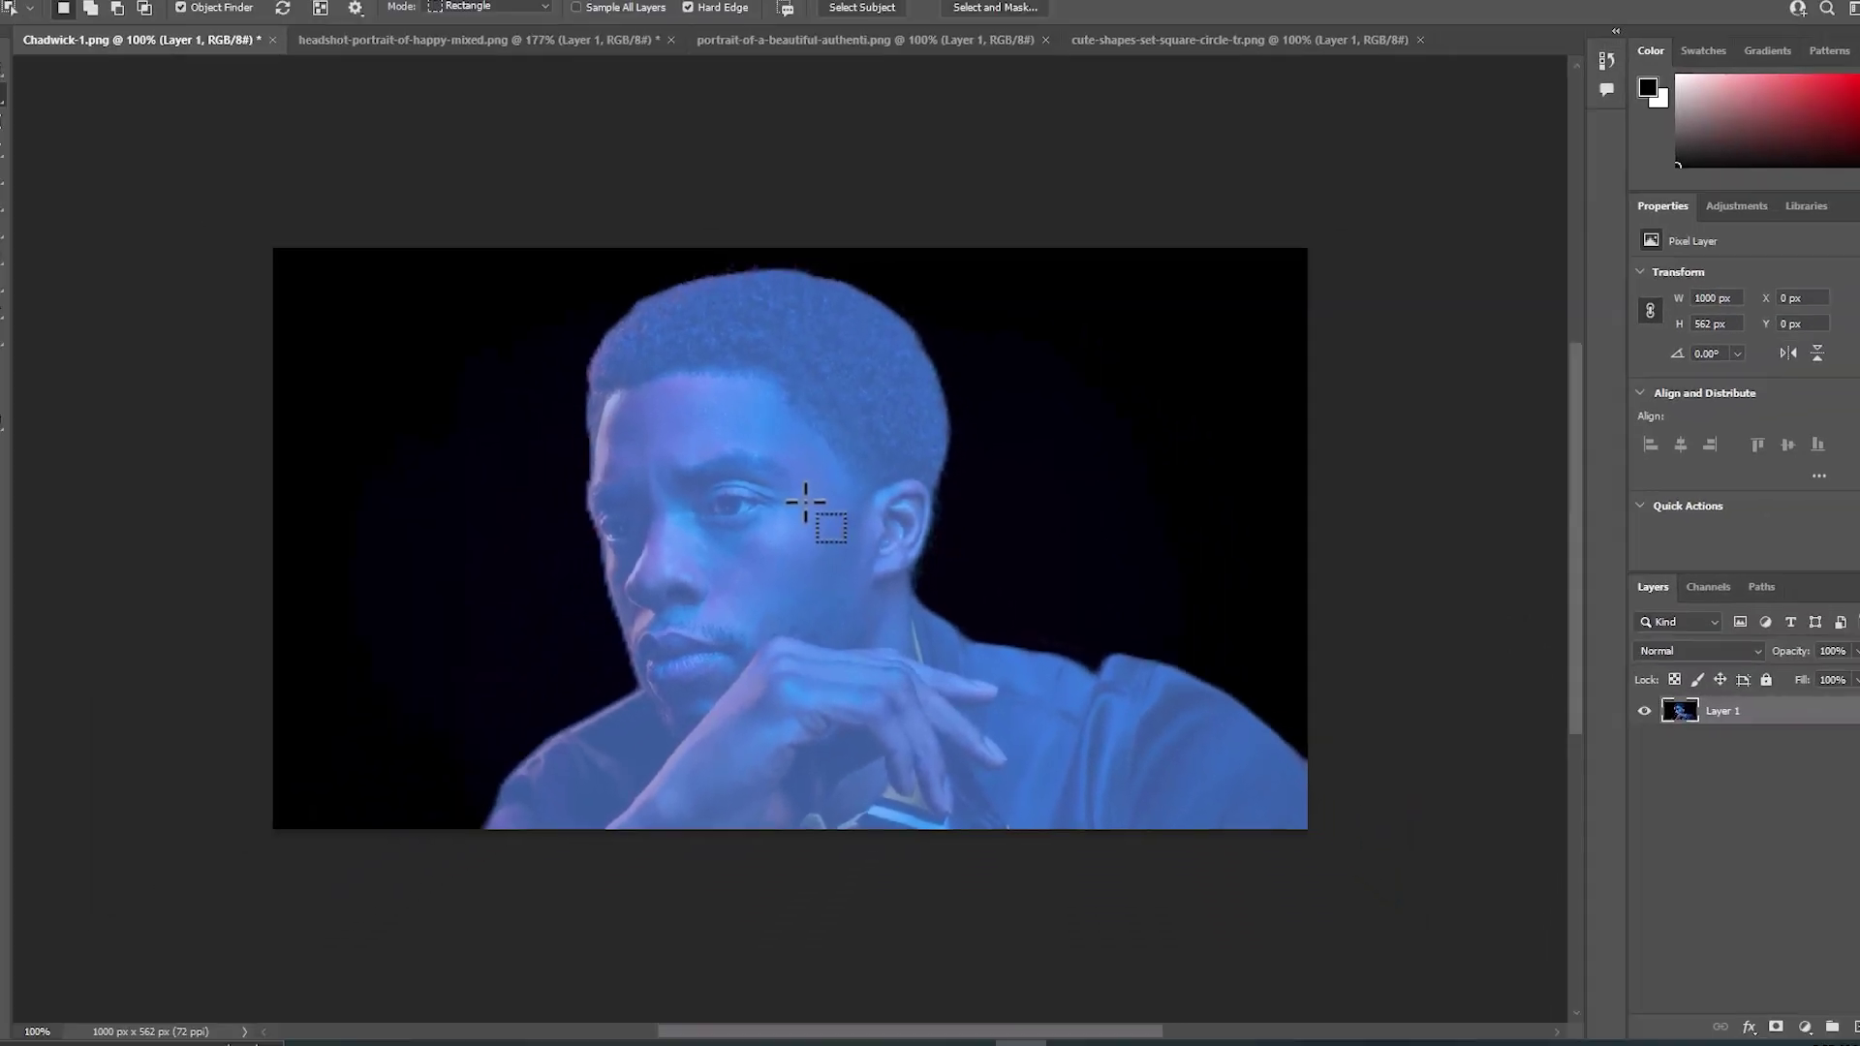
click(816, 502)
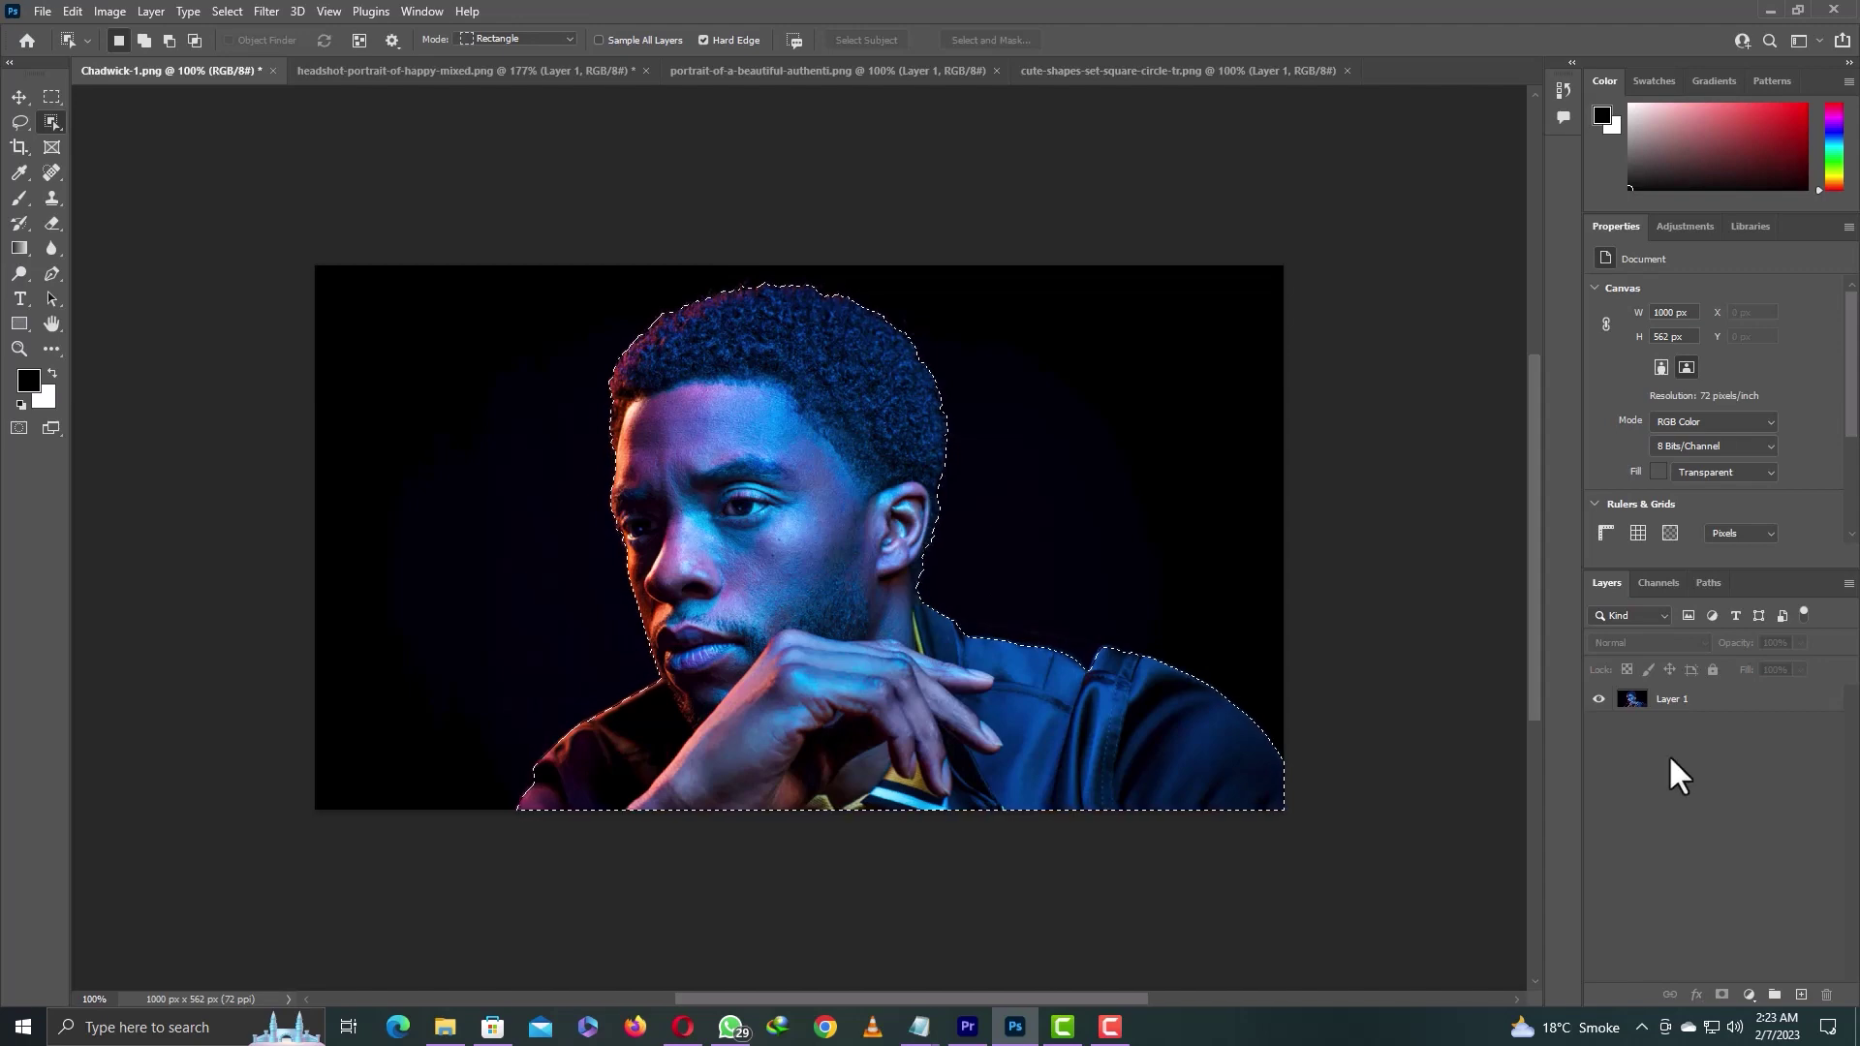
key(ctrl+j)
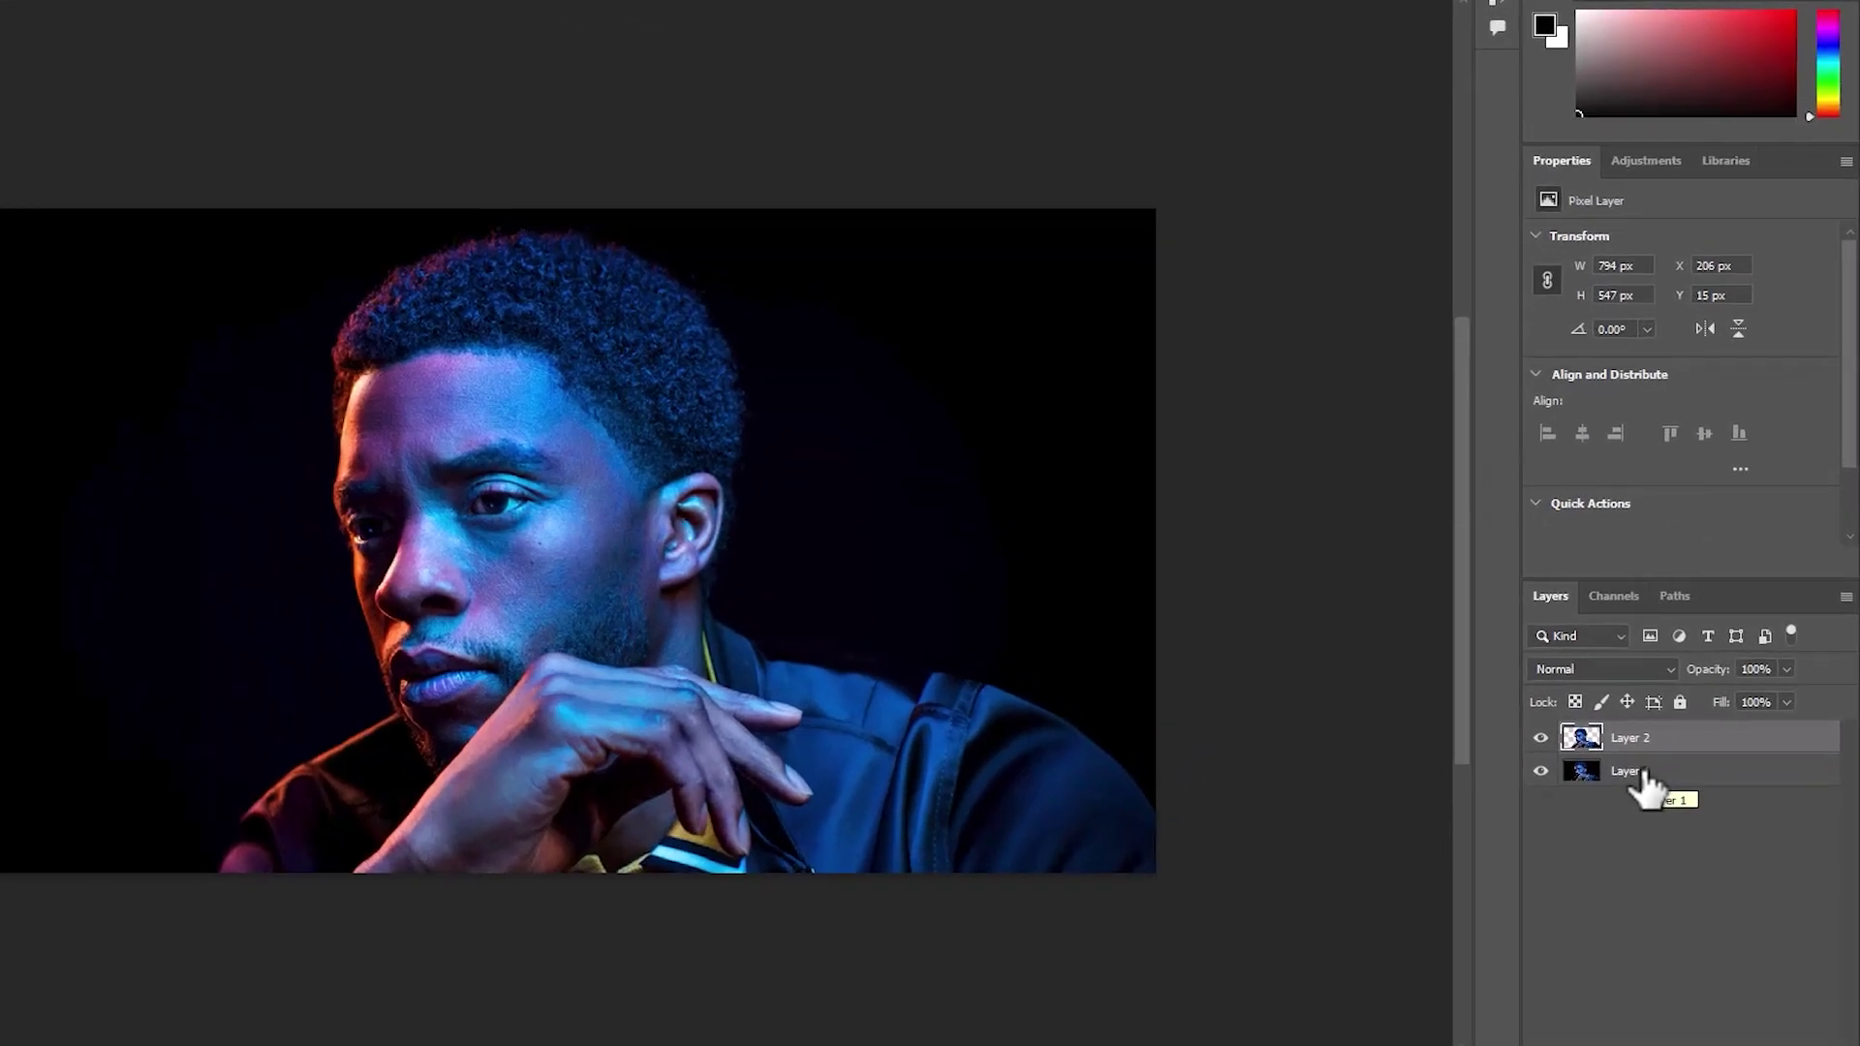
click(1660, 749)
key(Delete)
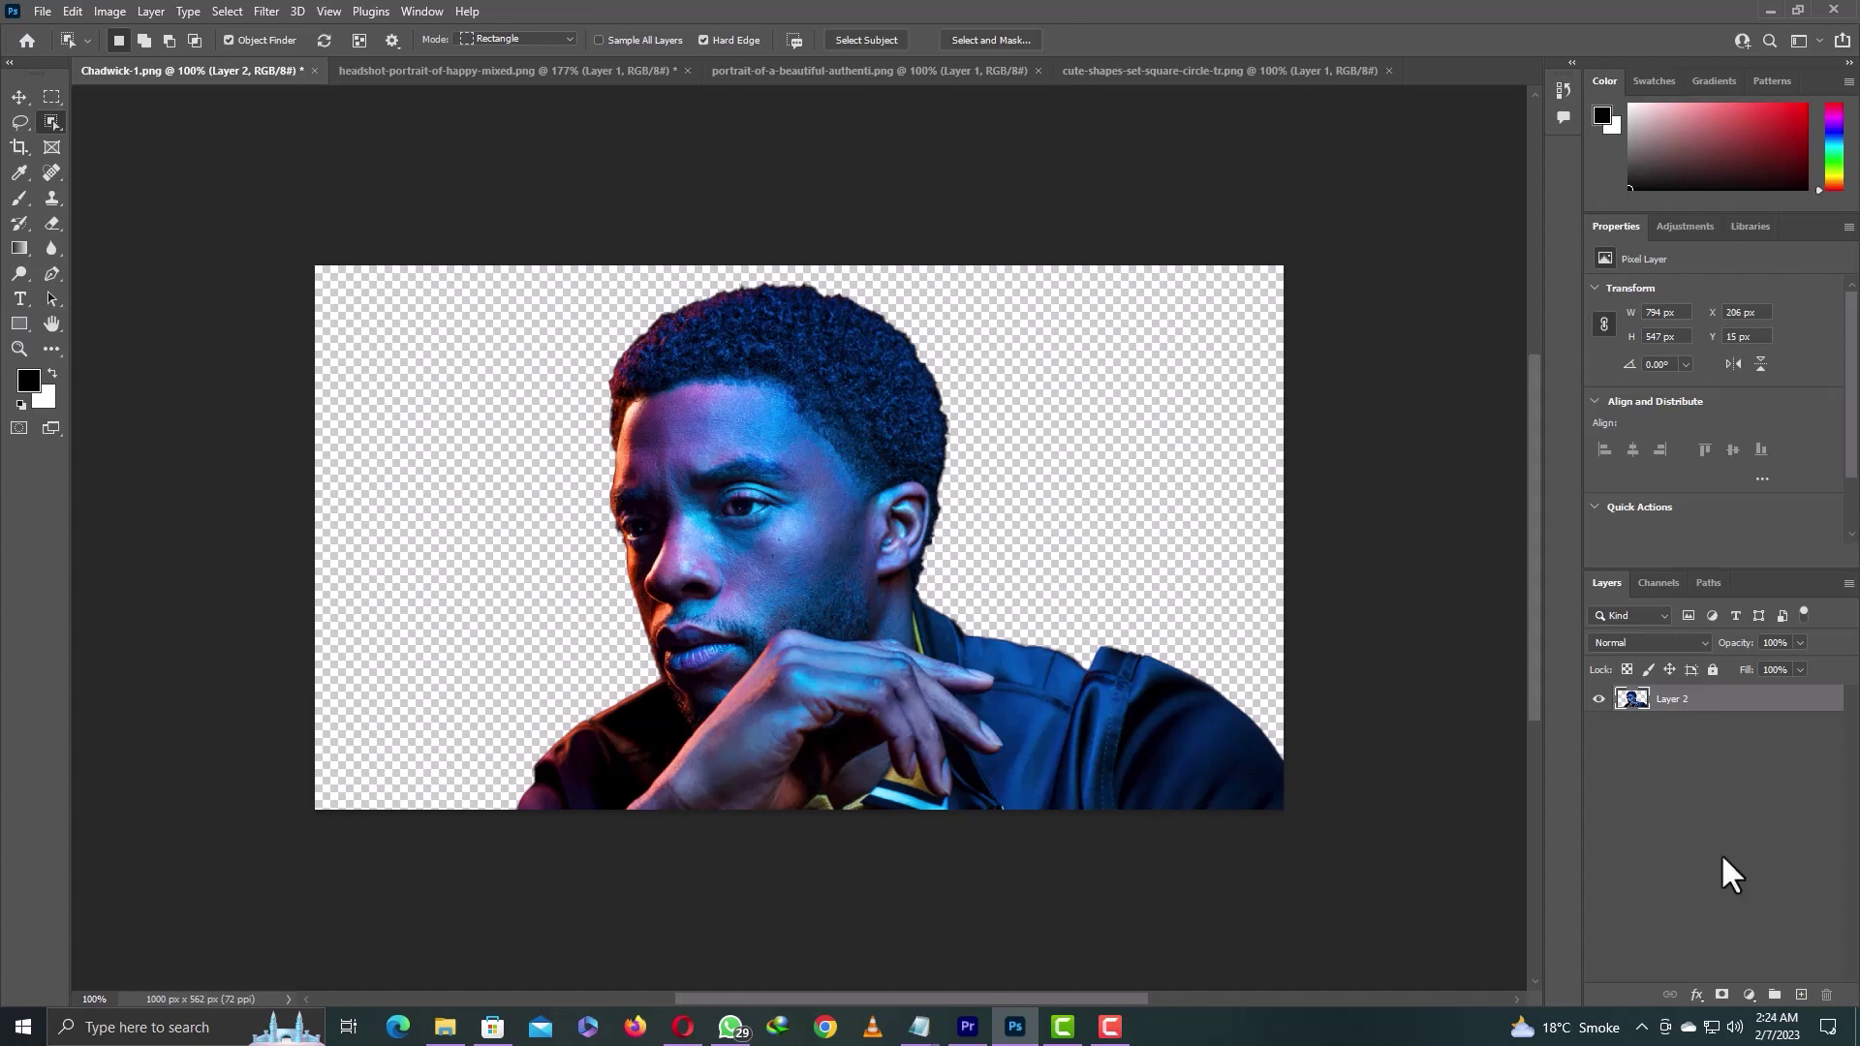
Step: On the smiling woman's headshot, choose the Quick Selection Tool
click(561, 72)
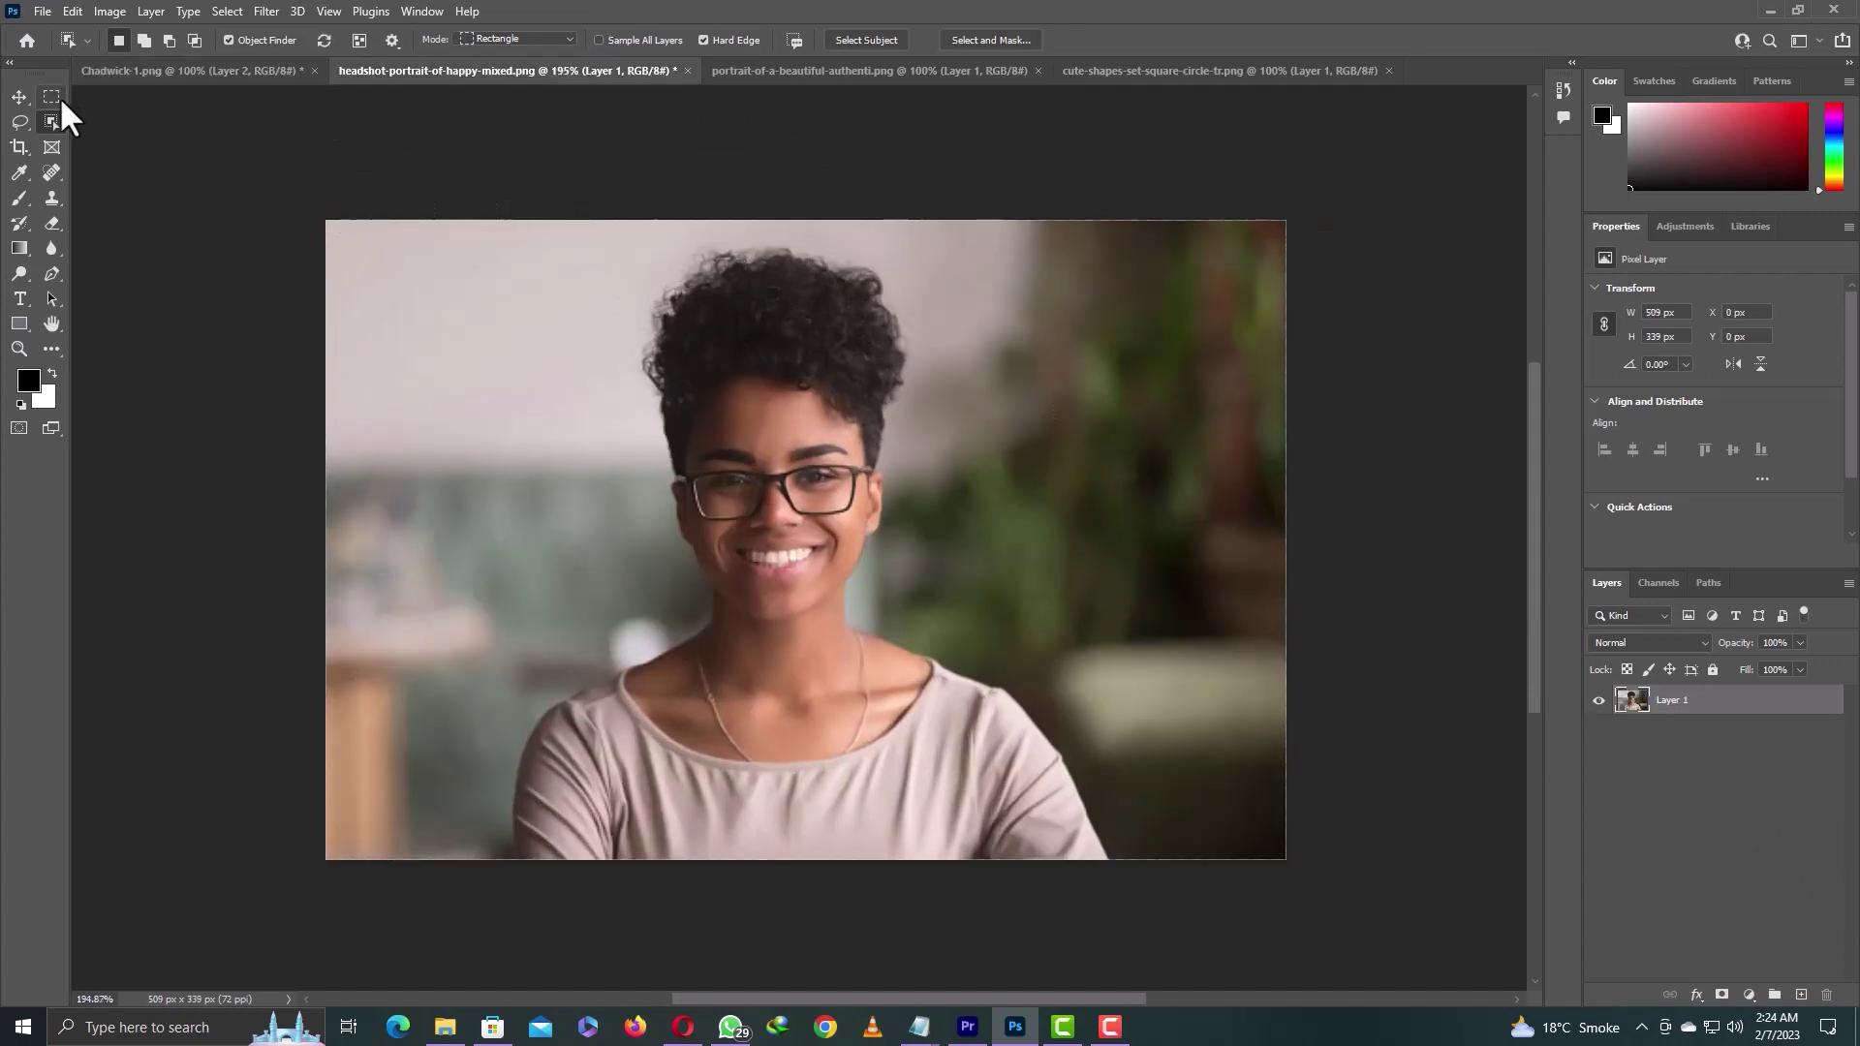
right_click(52, 122)
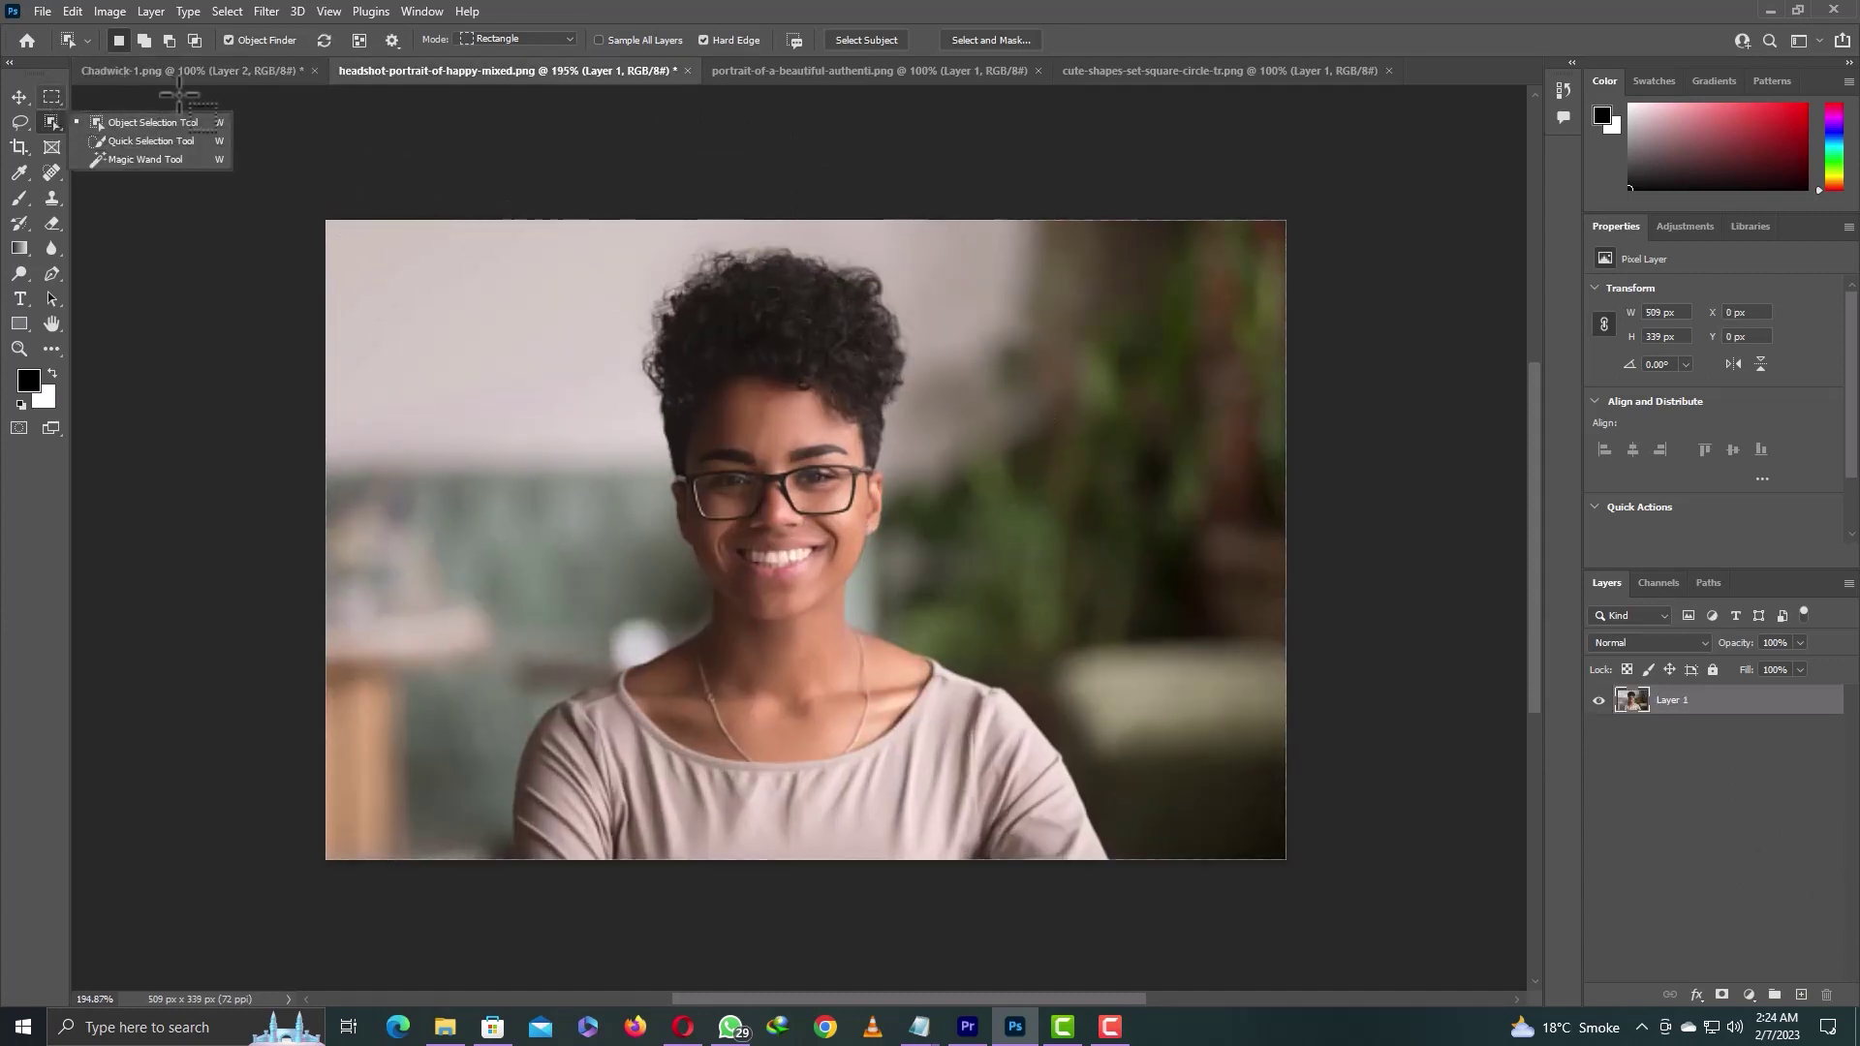
key(v)
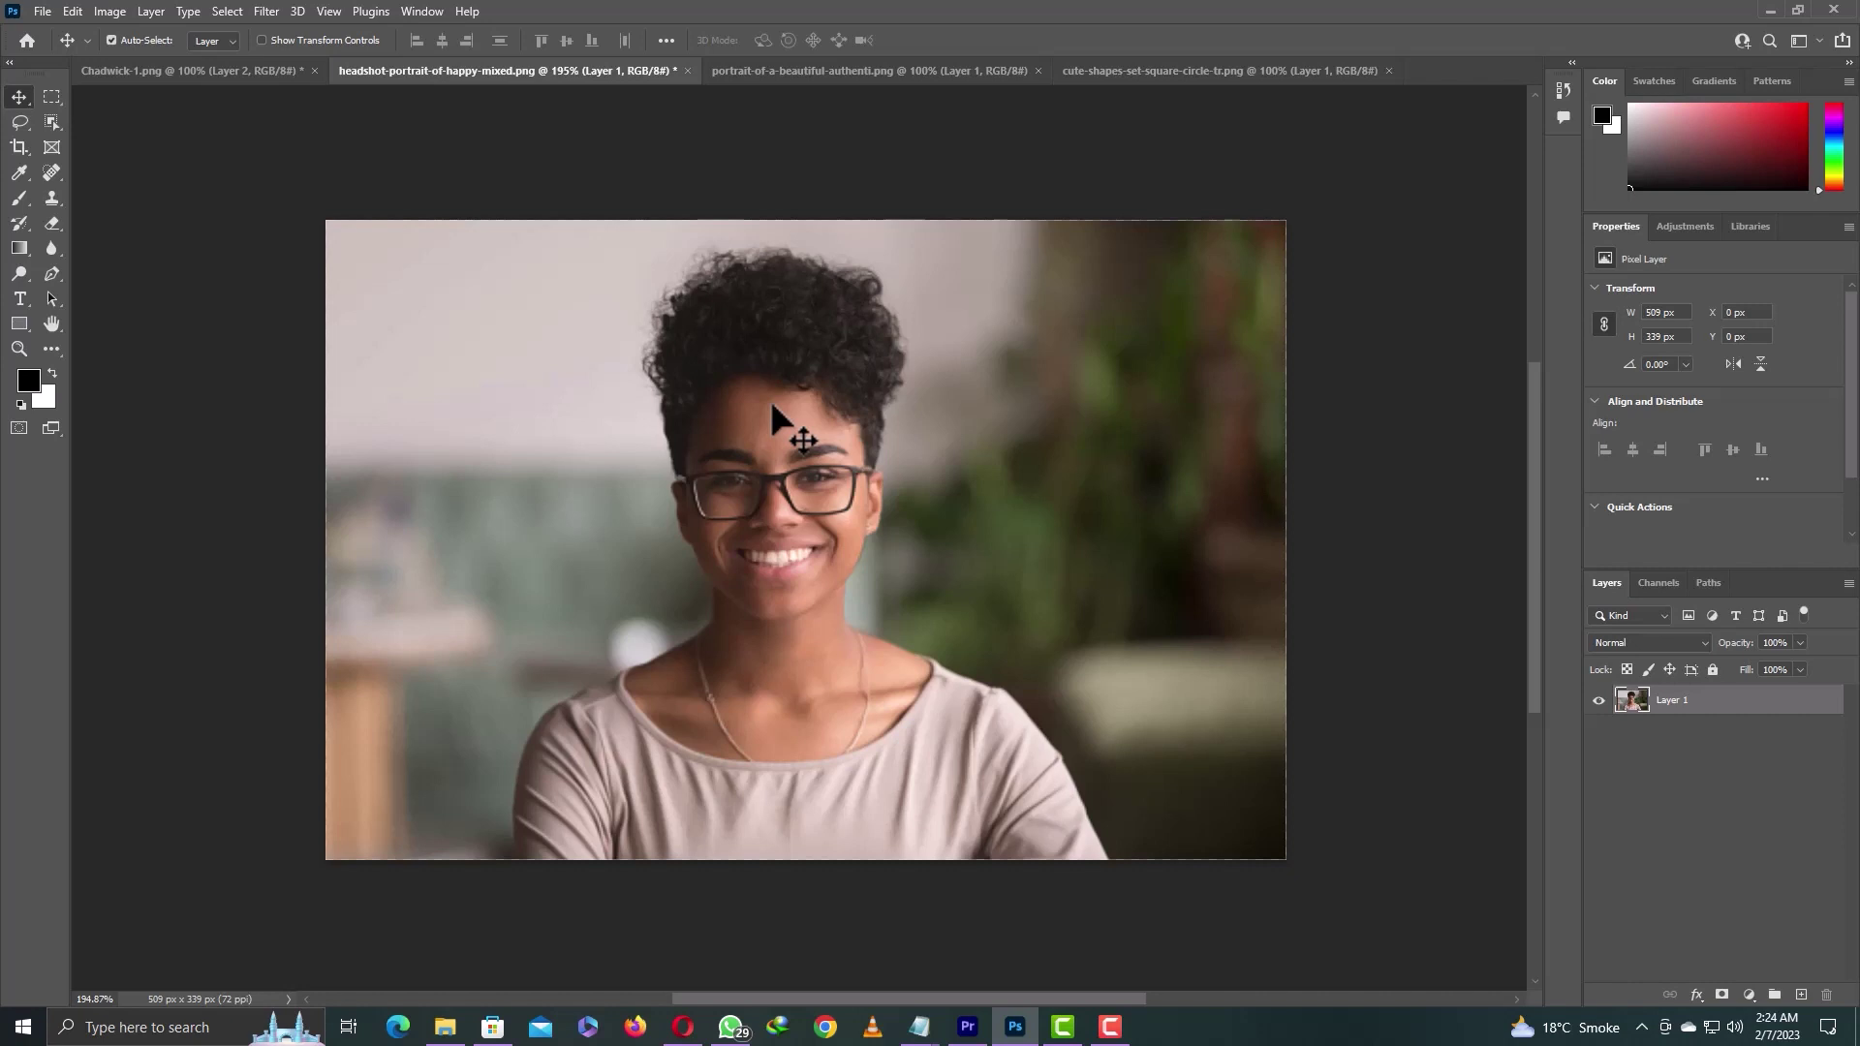
click(51, 122)
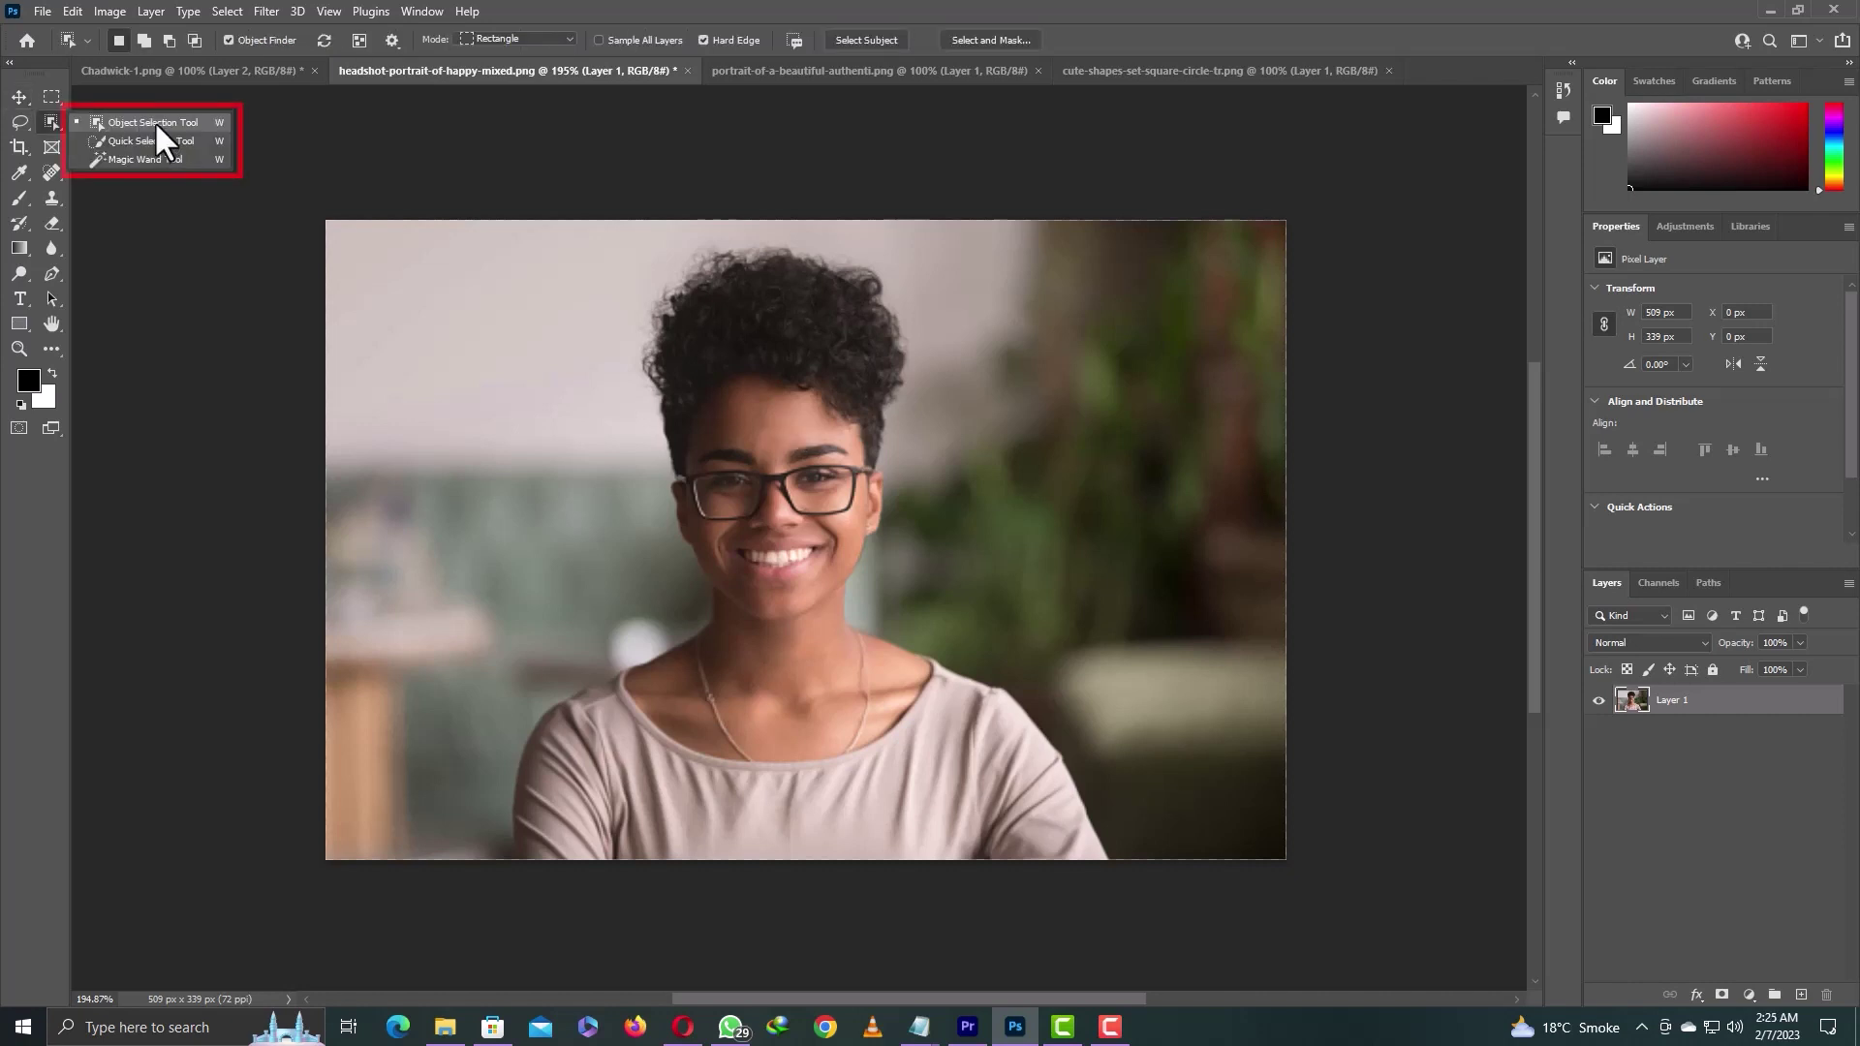
click(156, 141)
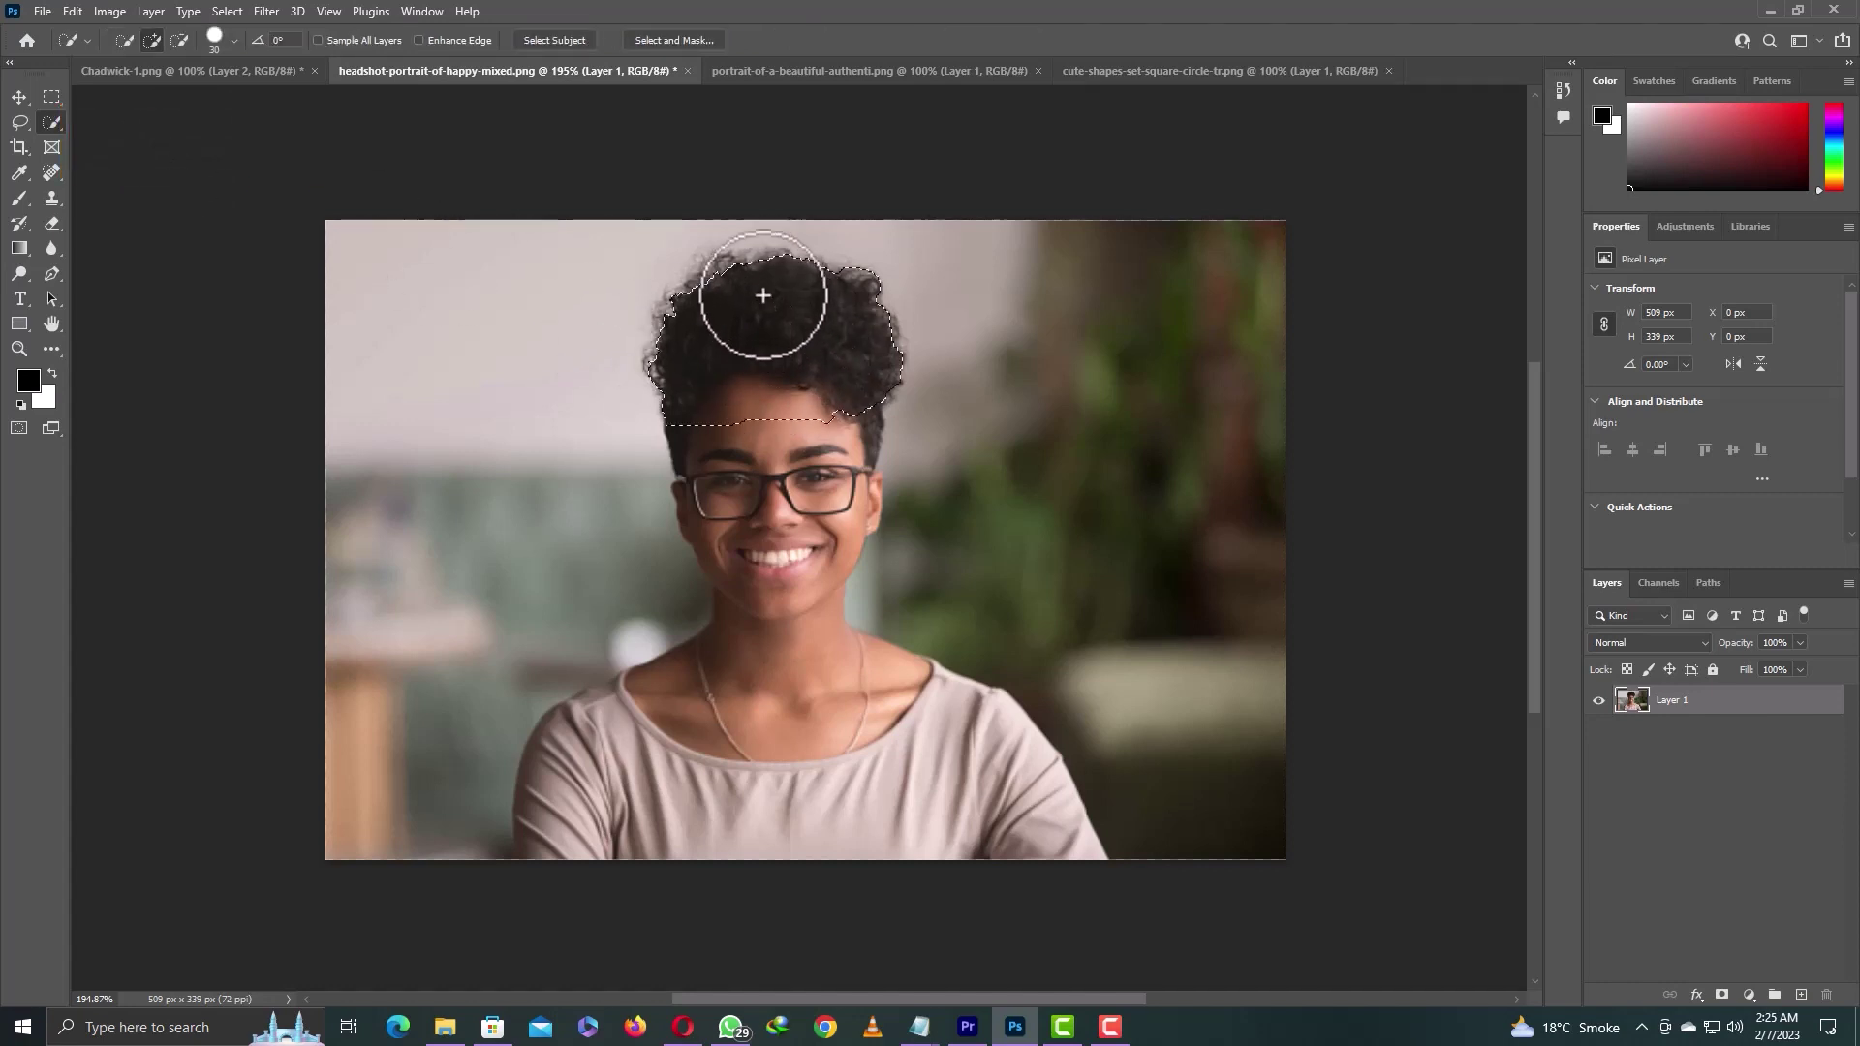
Step: Paint a selection over her hair, face, torso and neck, subtracting spillover with Alt
mouse_move(767, 311)
mouse_down()
mouse_move(760, 684)
mouse_move(634, 756)
mouse_move(601, 751)
mouse_up()
key(ctrl+d)
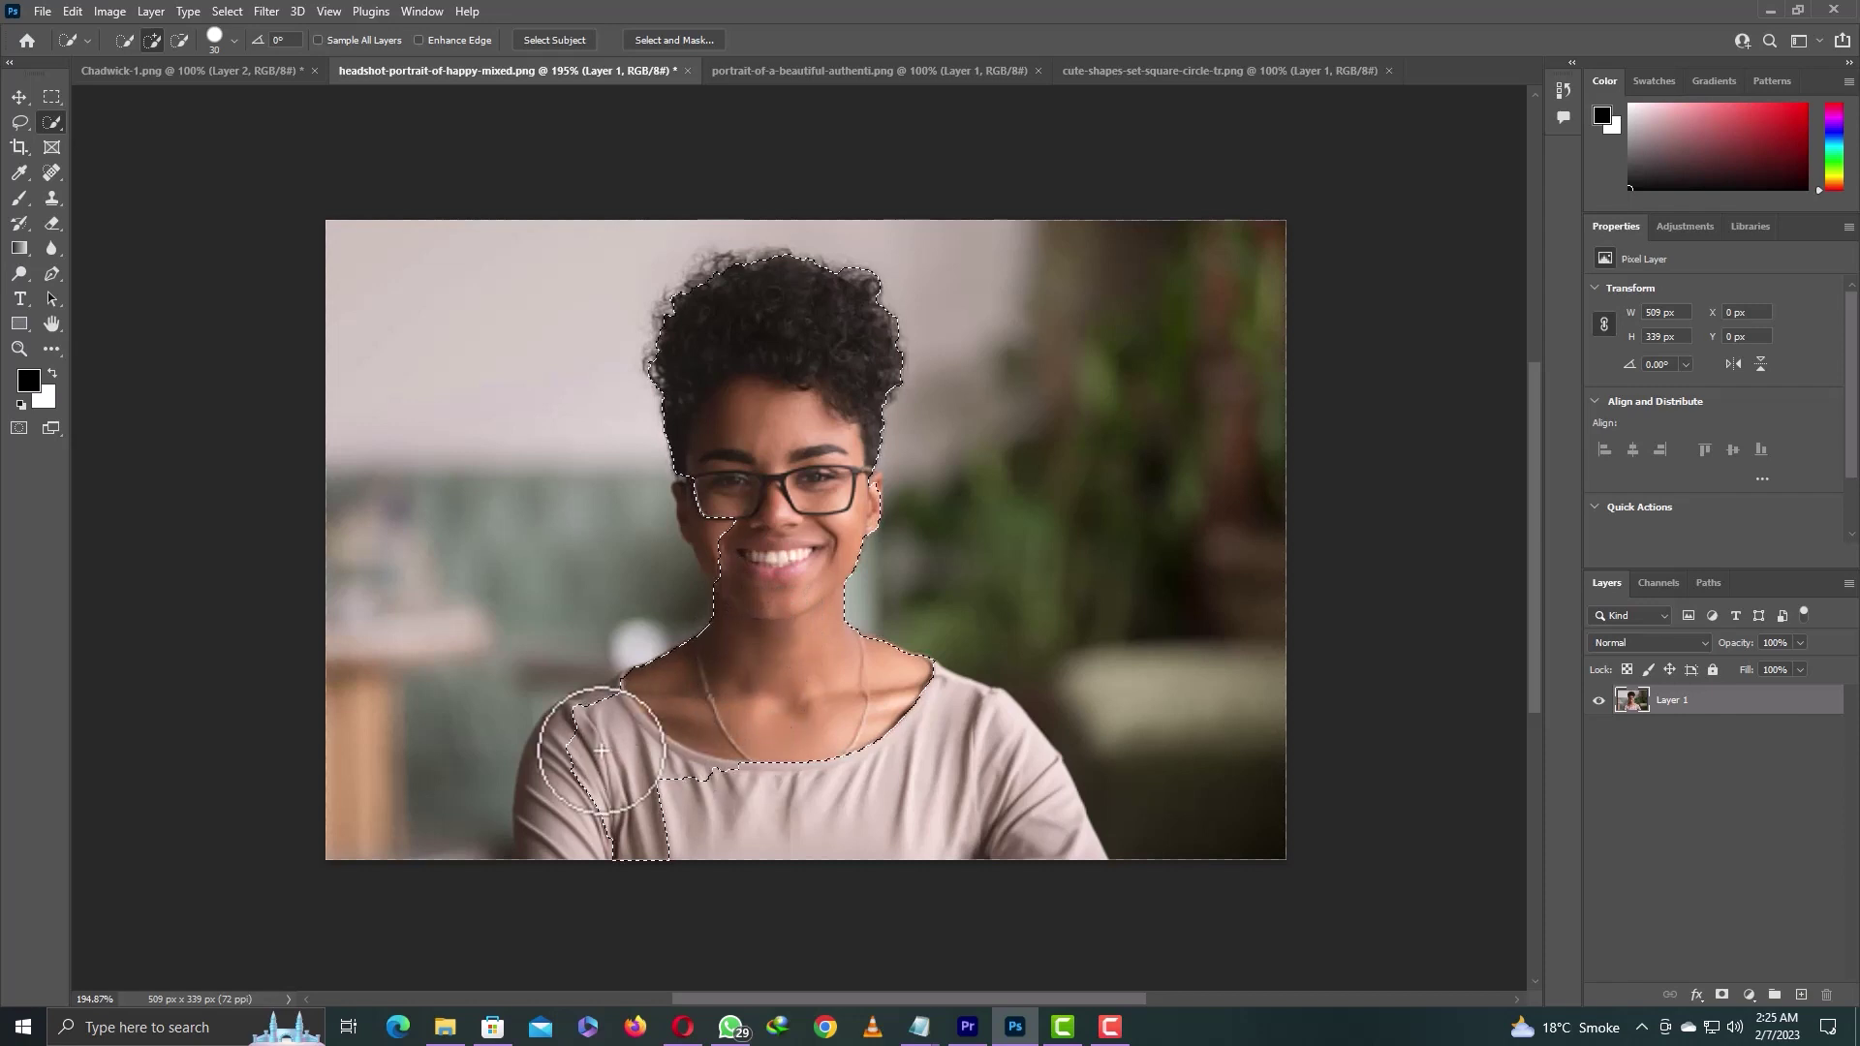
mouse_move(601, 750)
mouse_down()
mouse_move(560, 747)
mouse_move(852, 818)
mouse_up()
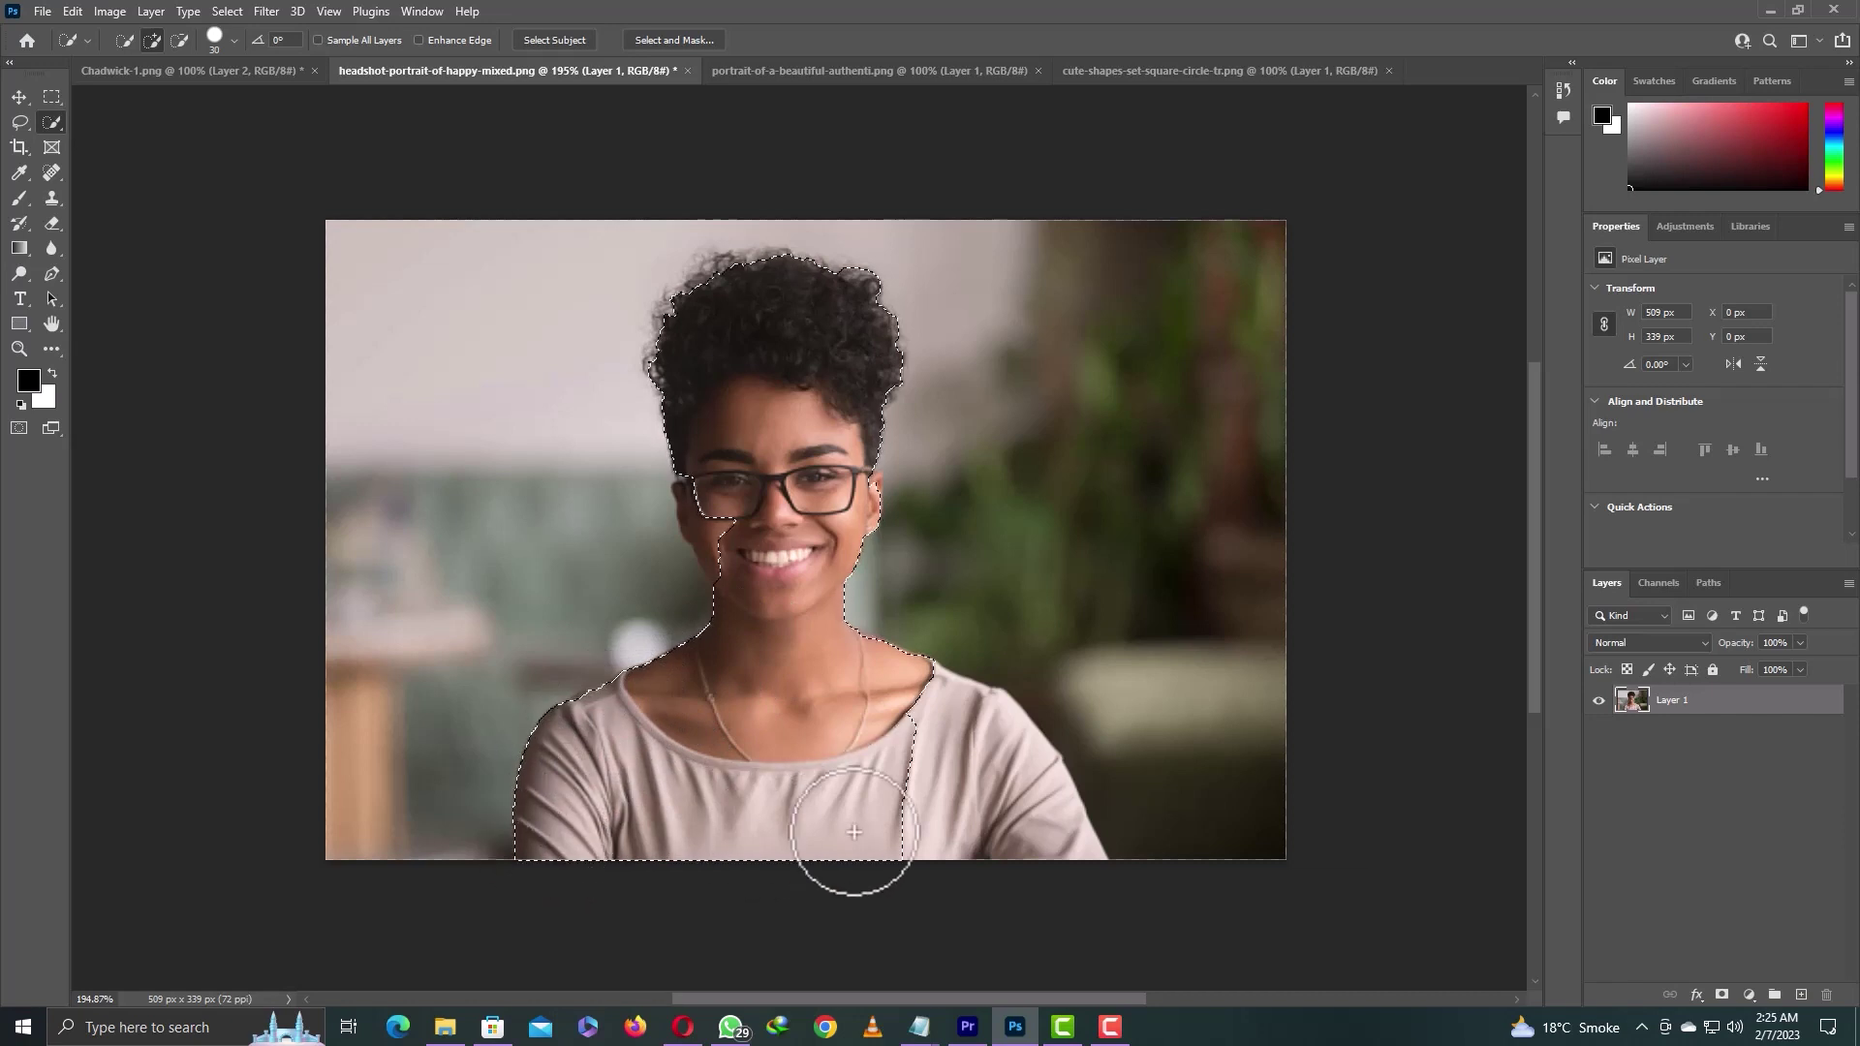
drag(789, 569, 656, 568)
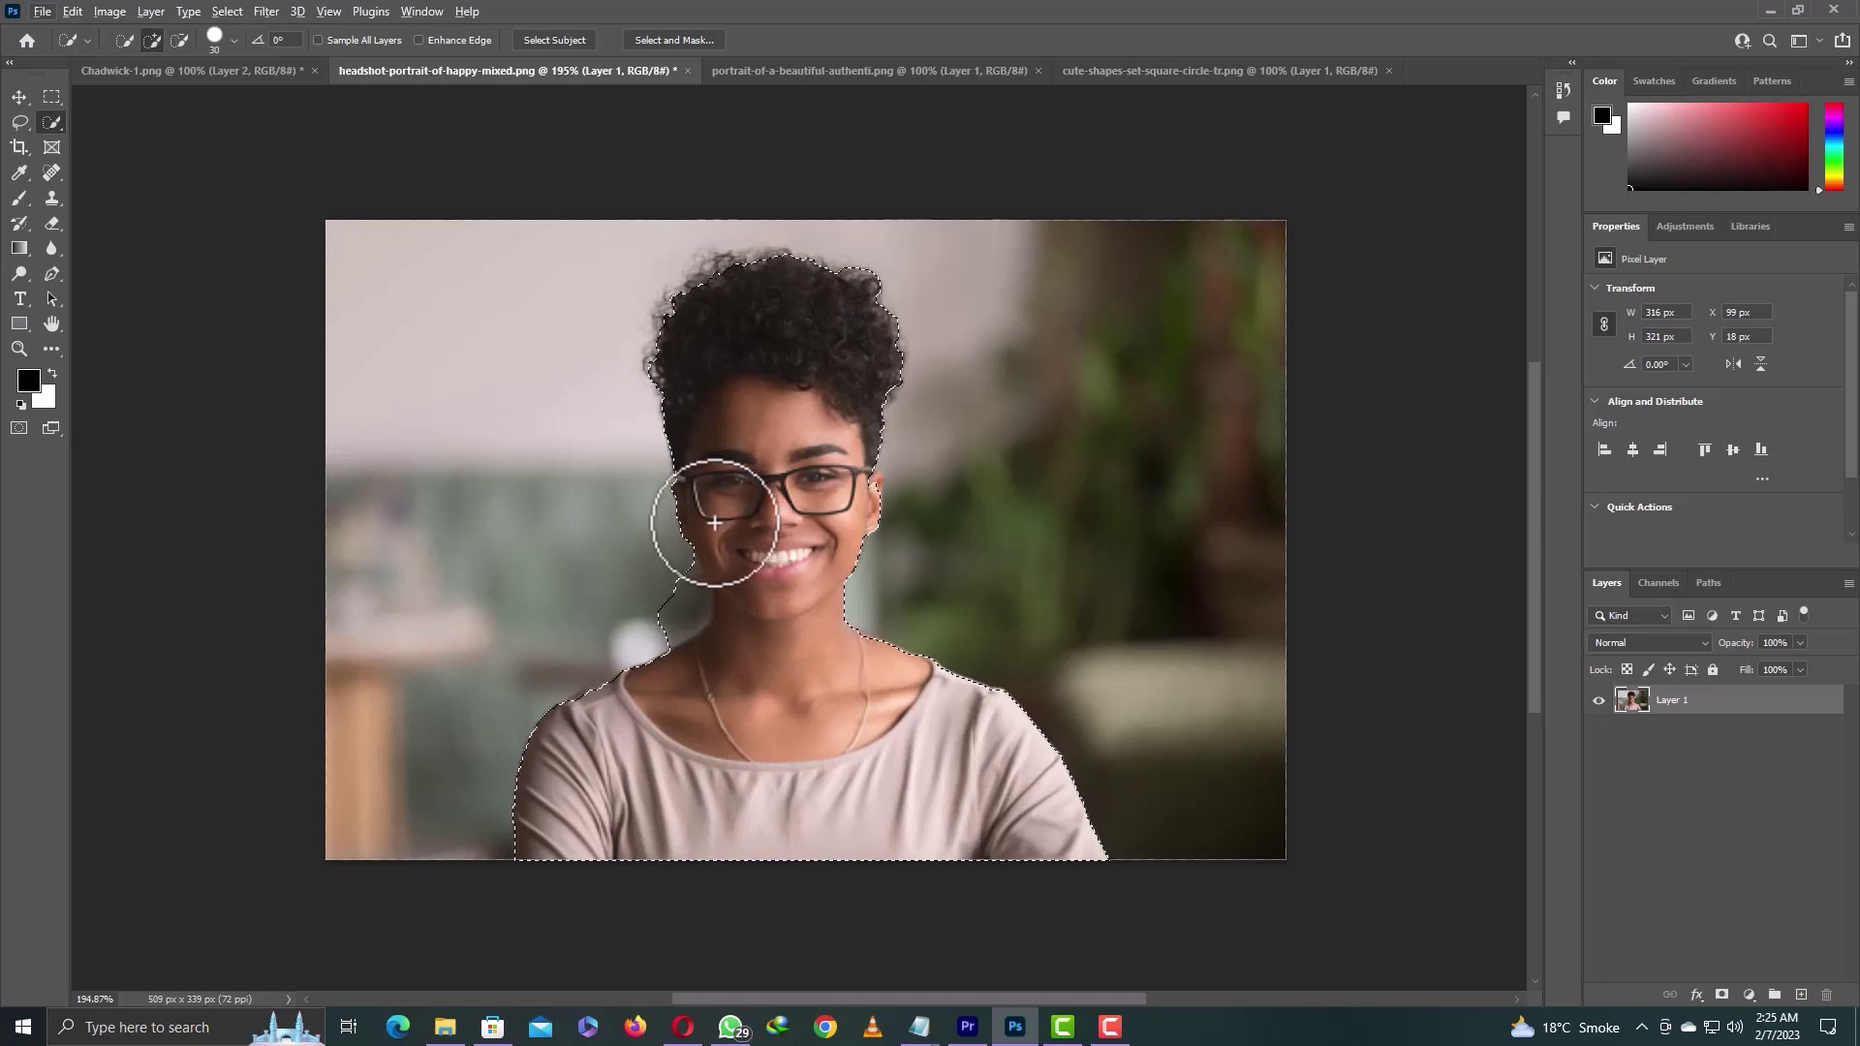
scroll(658, 588, up, 1)
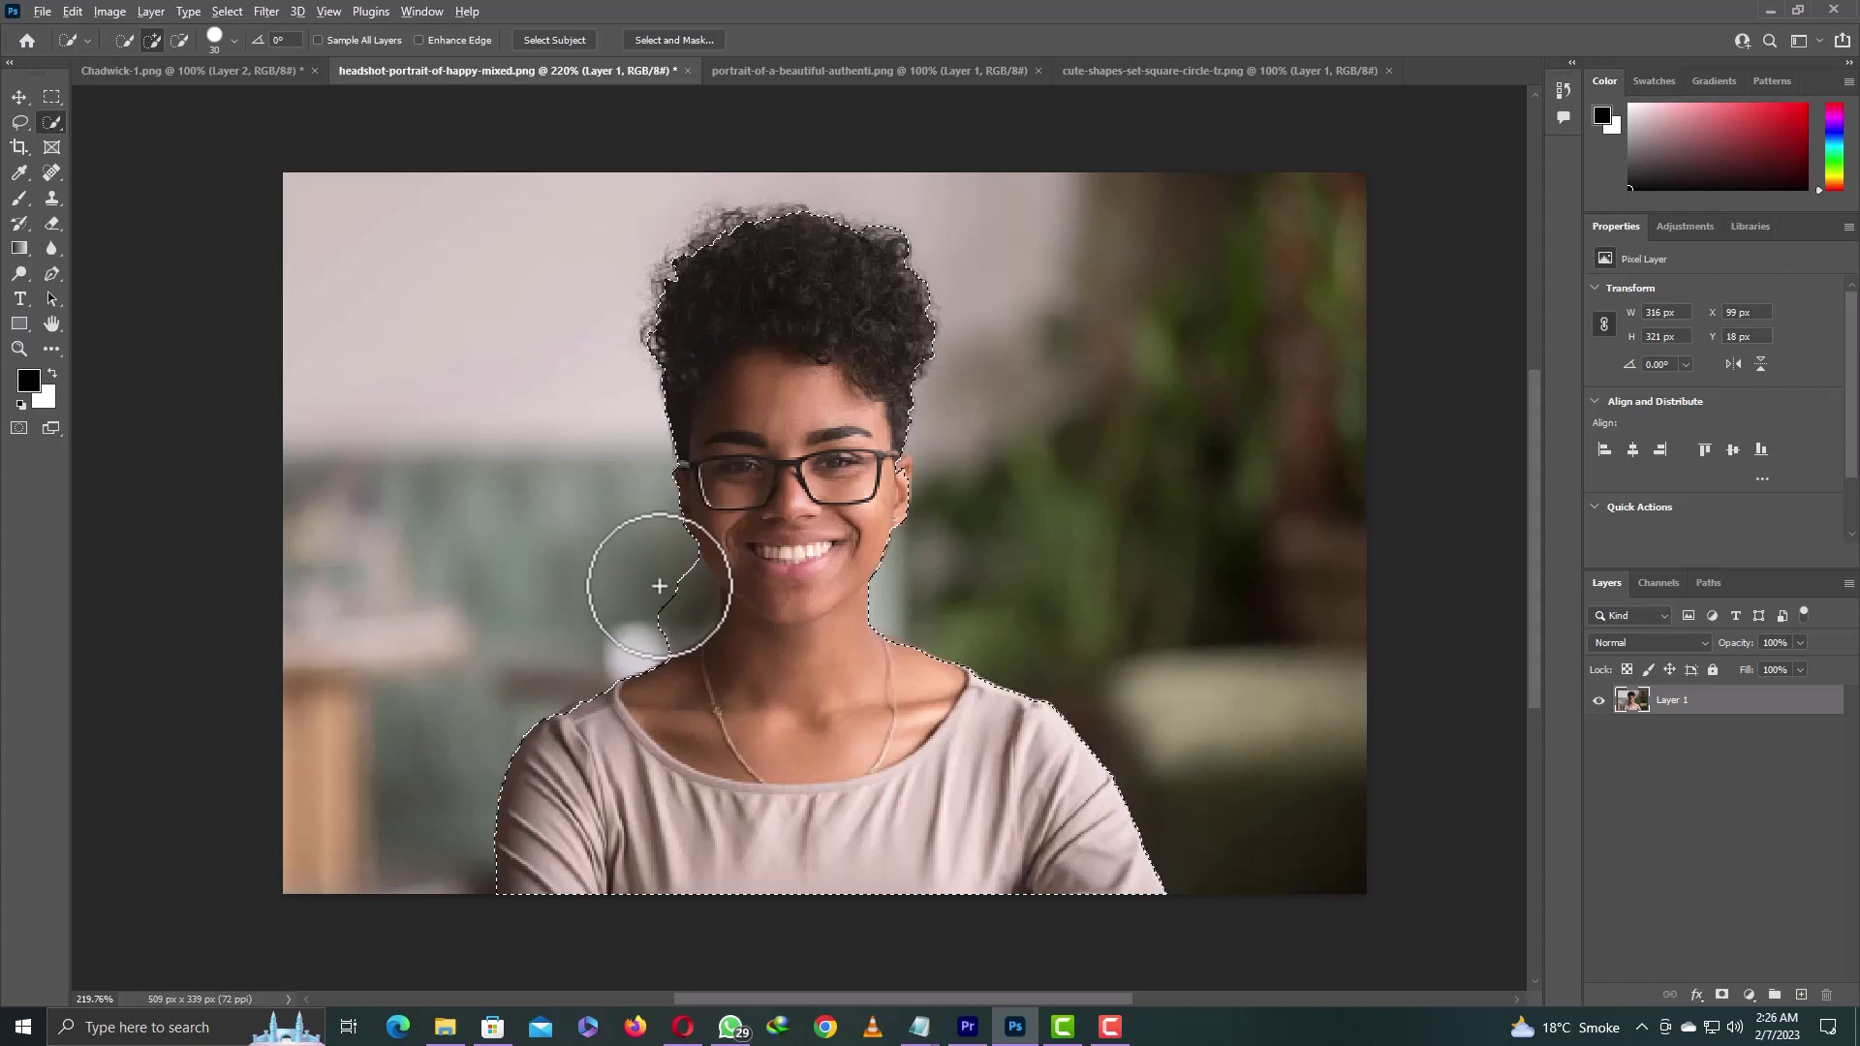
key(alt)
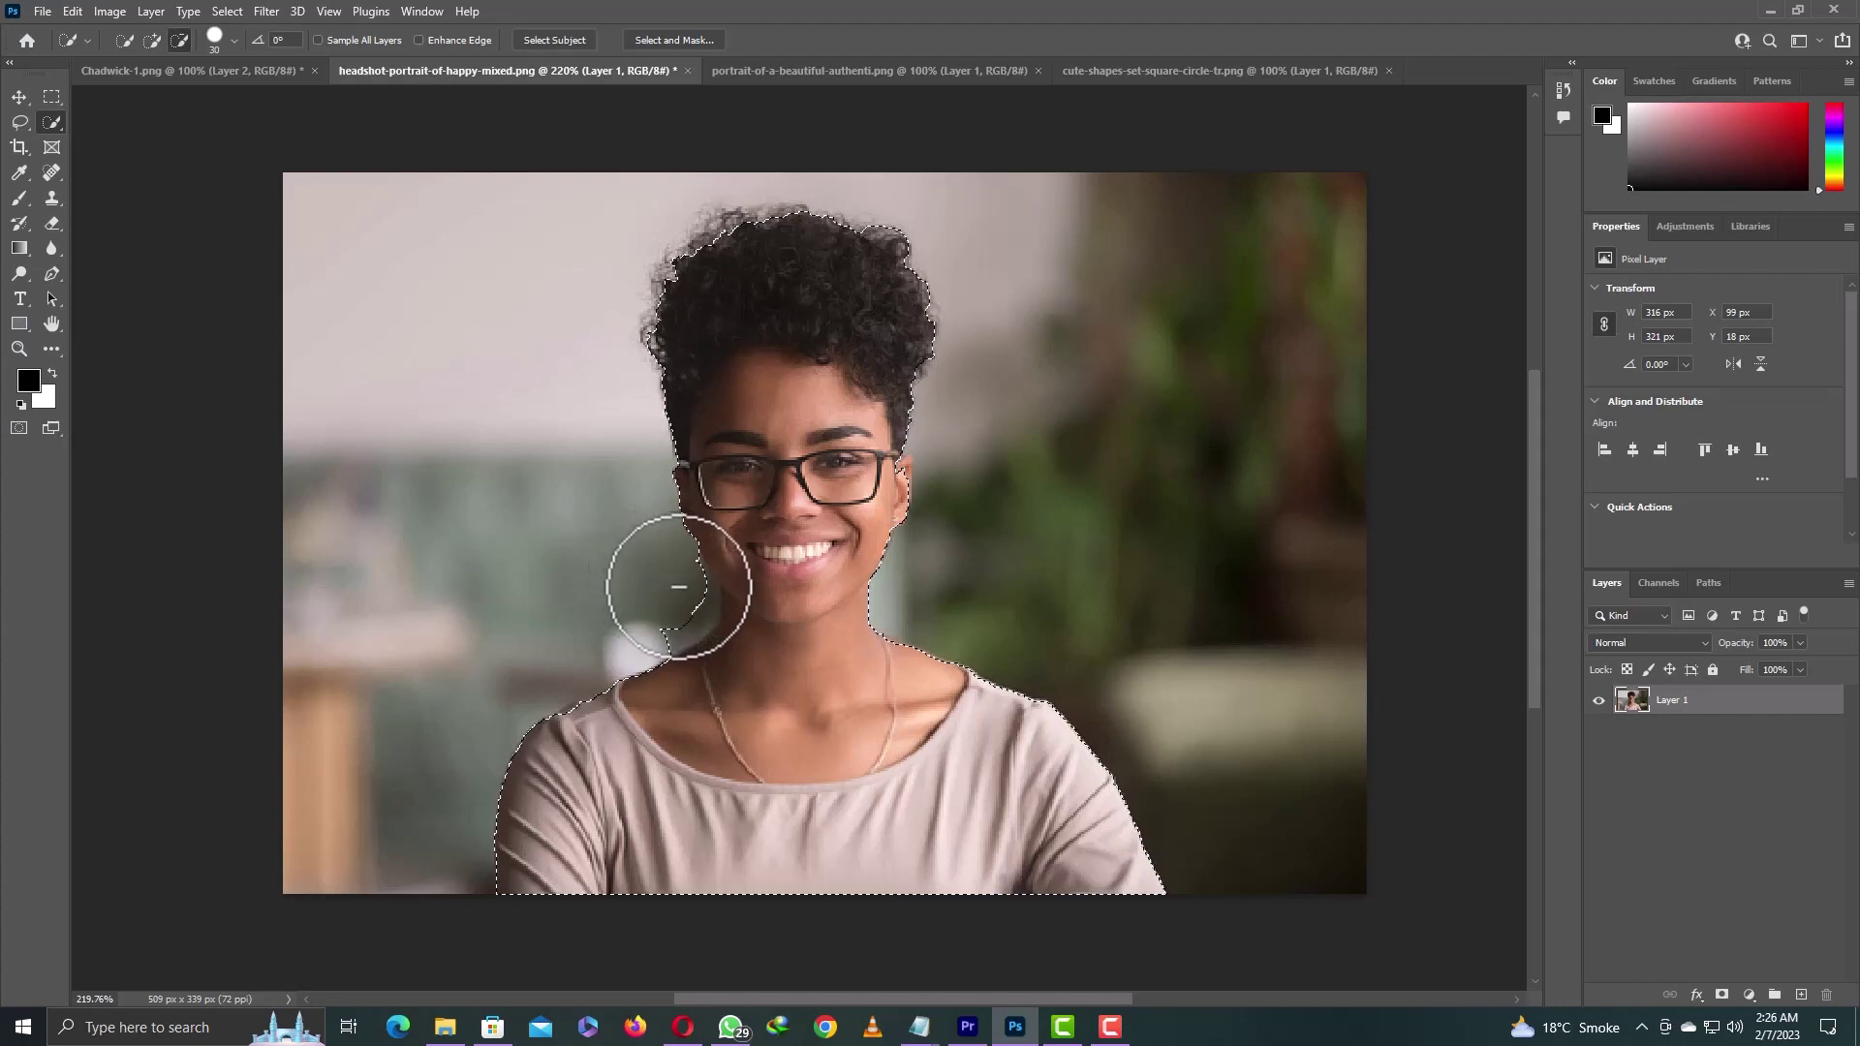
scroll(660, 578, up, 3)
scroll(731, 315, down, 3)
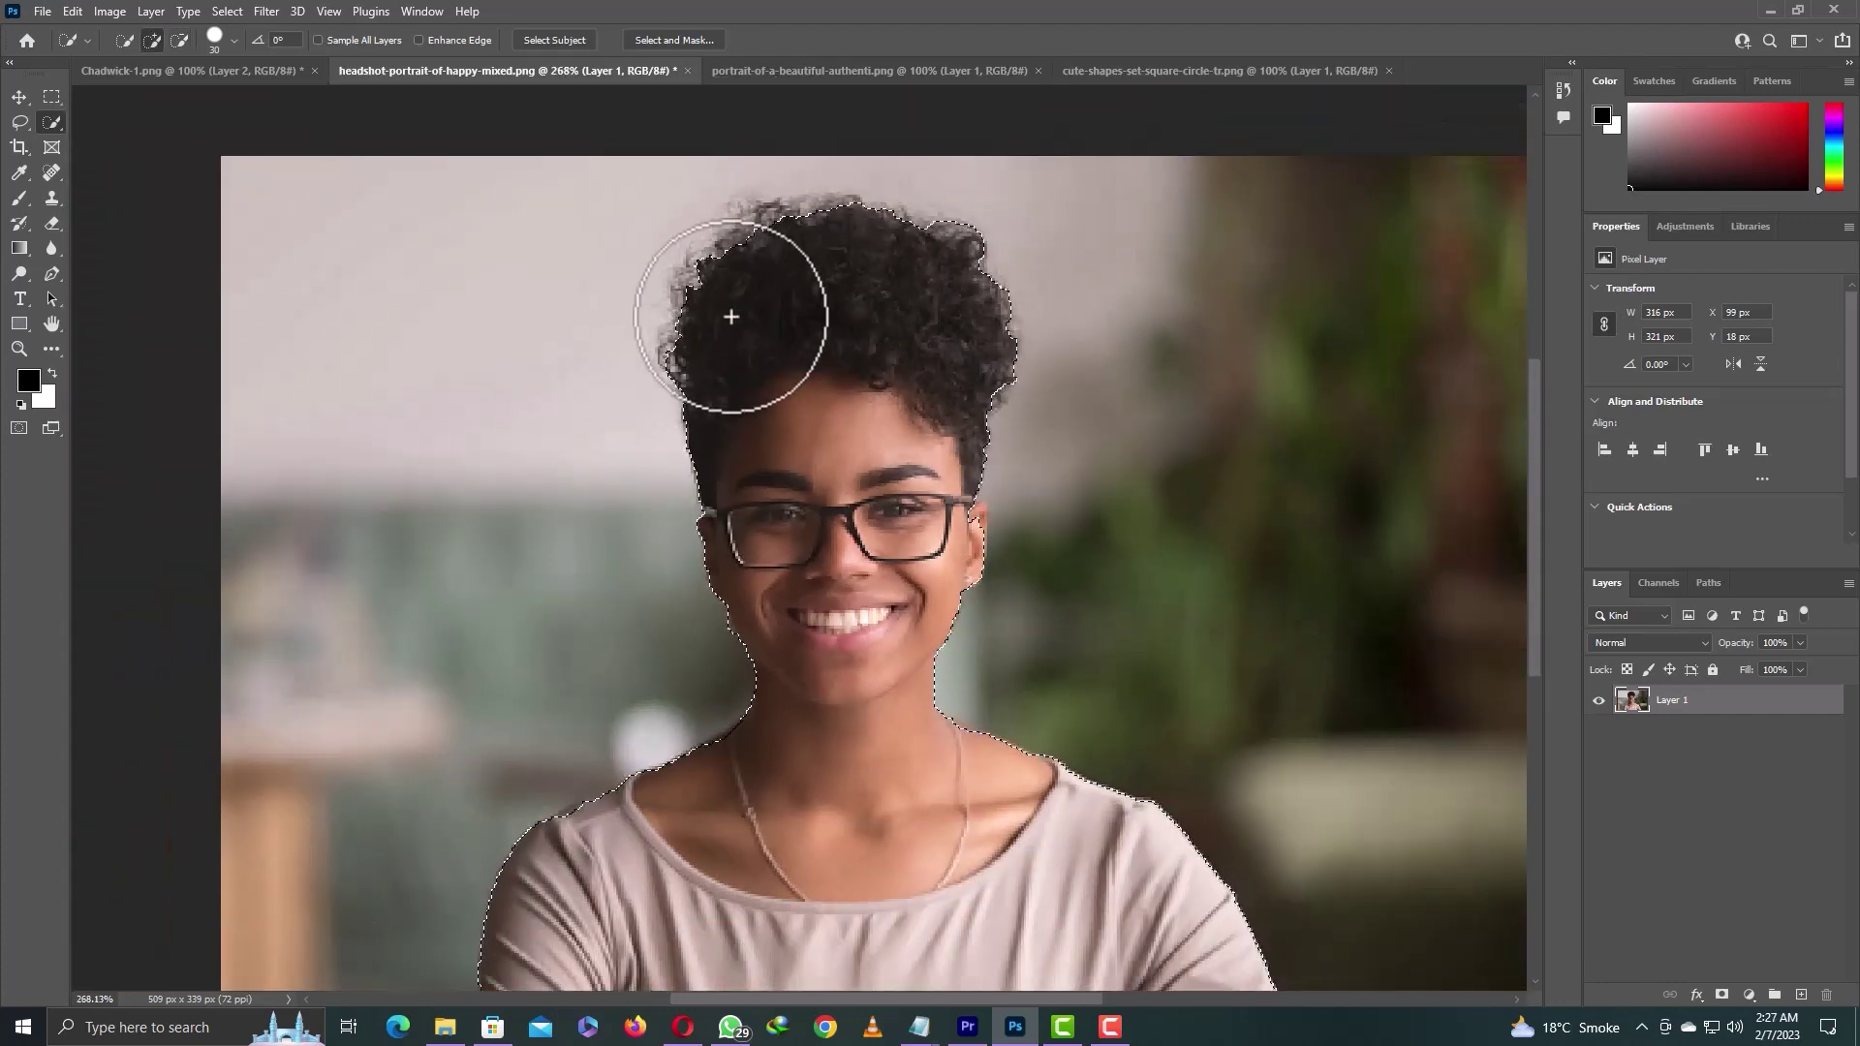
scroll(681, 387, up, 2)
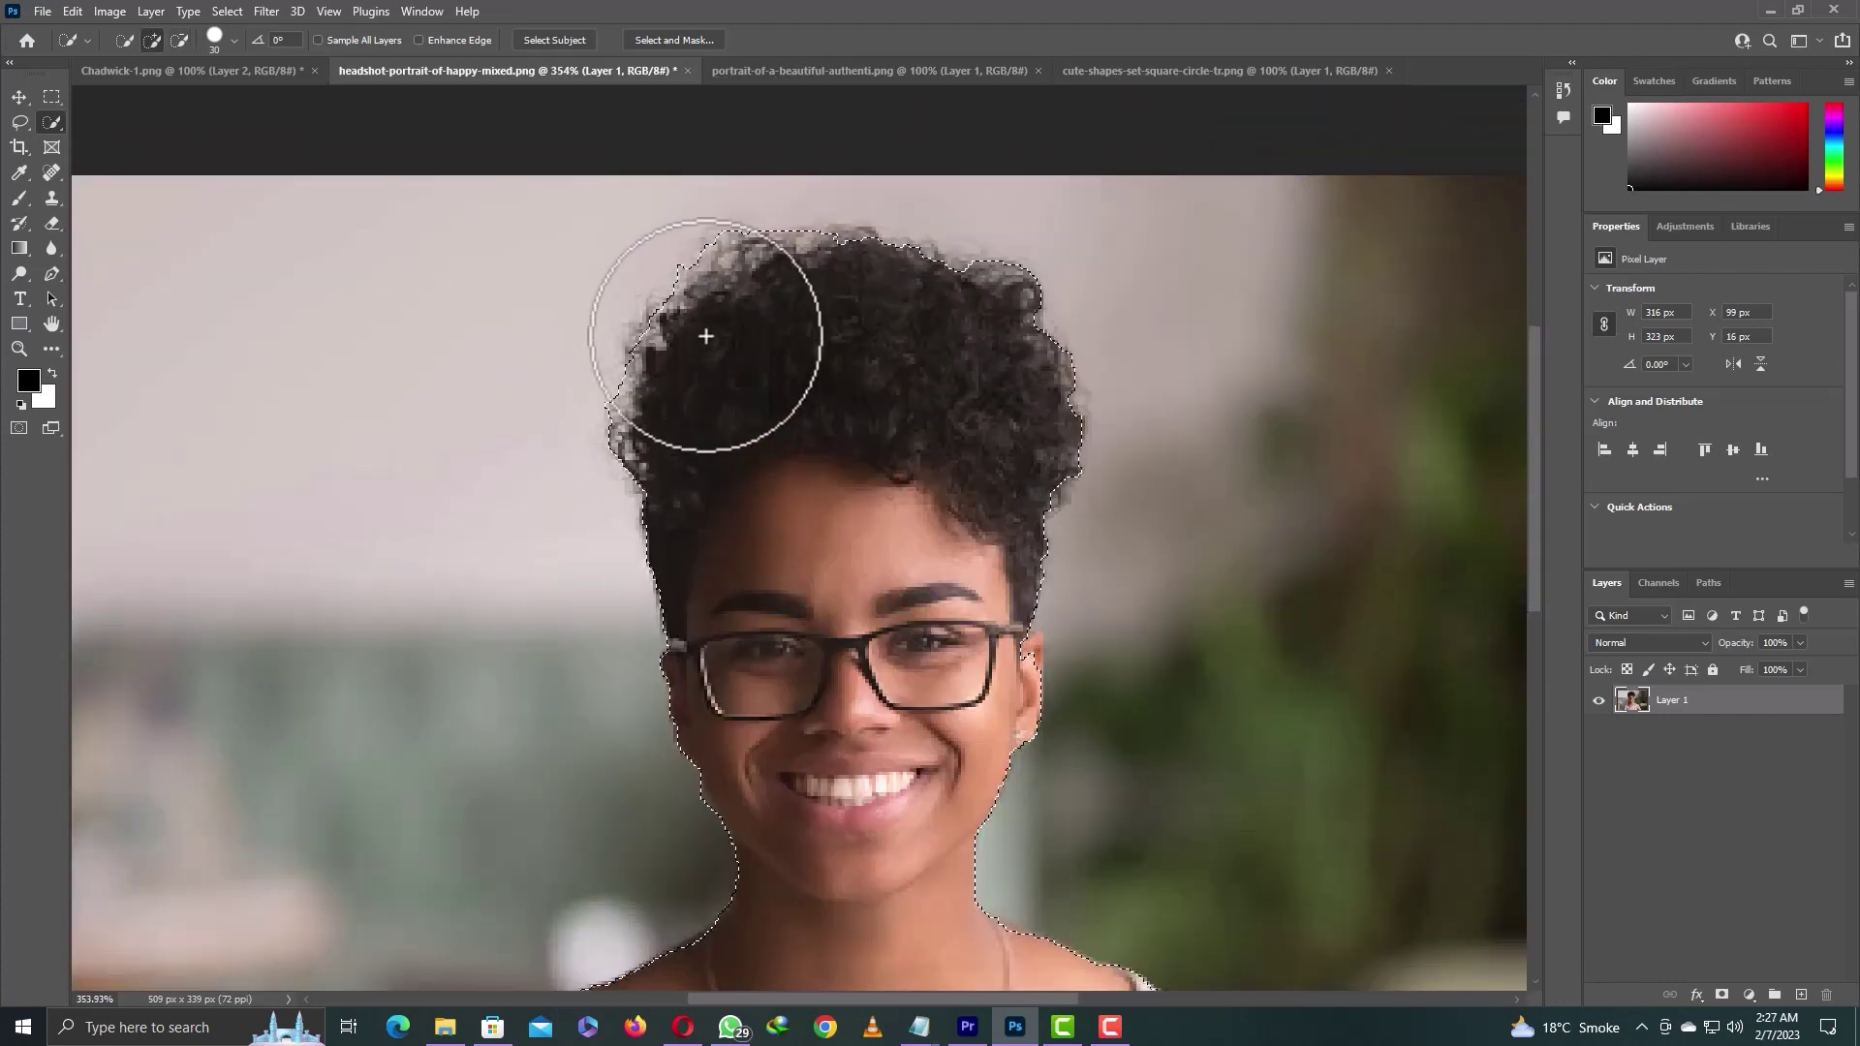
scroll(778, 355, down, 2)
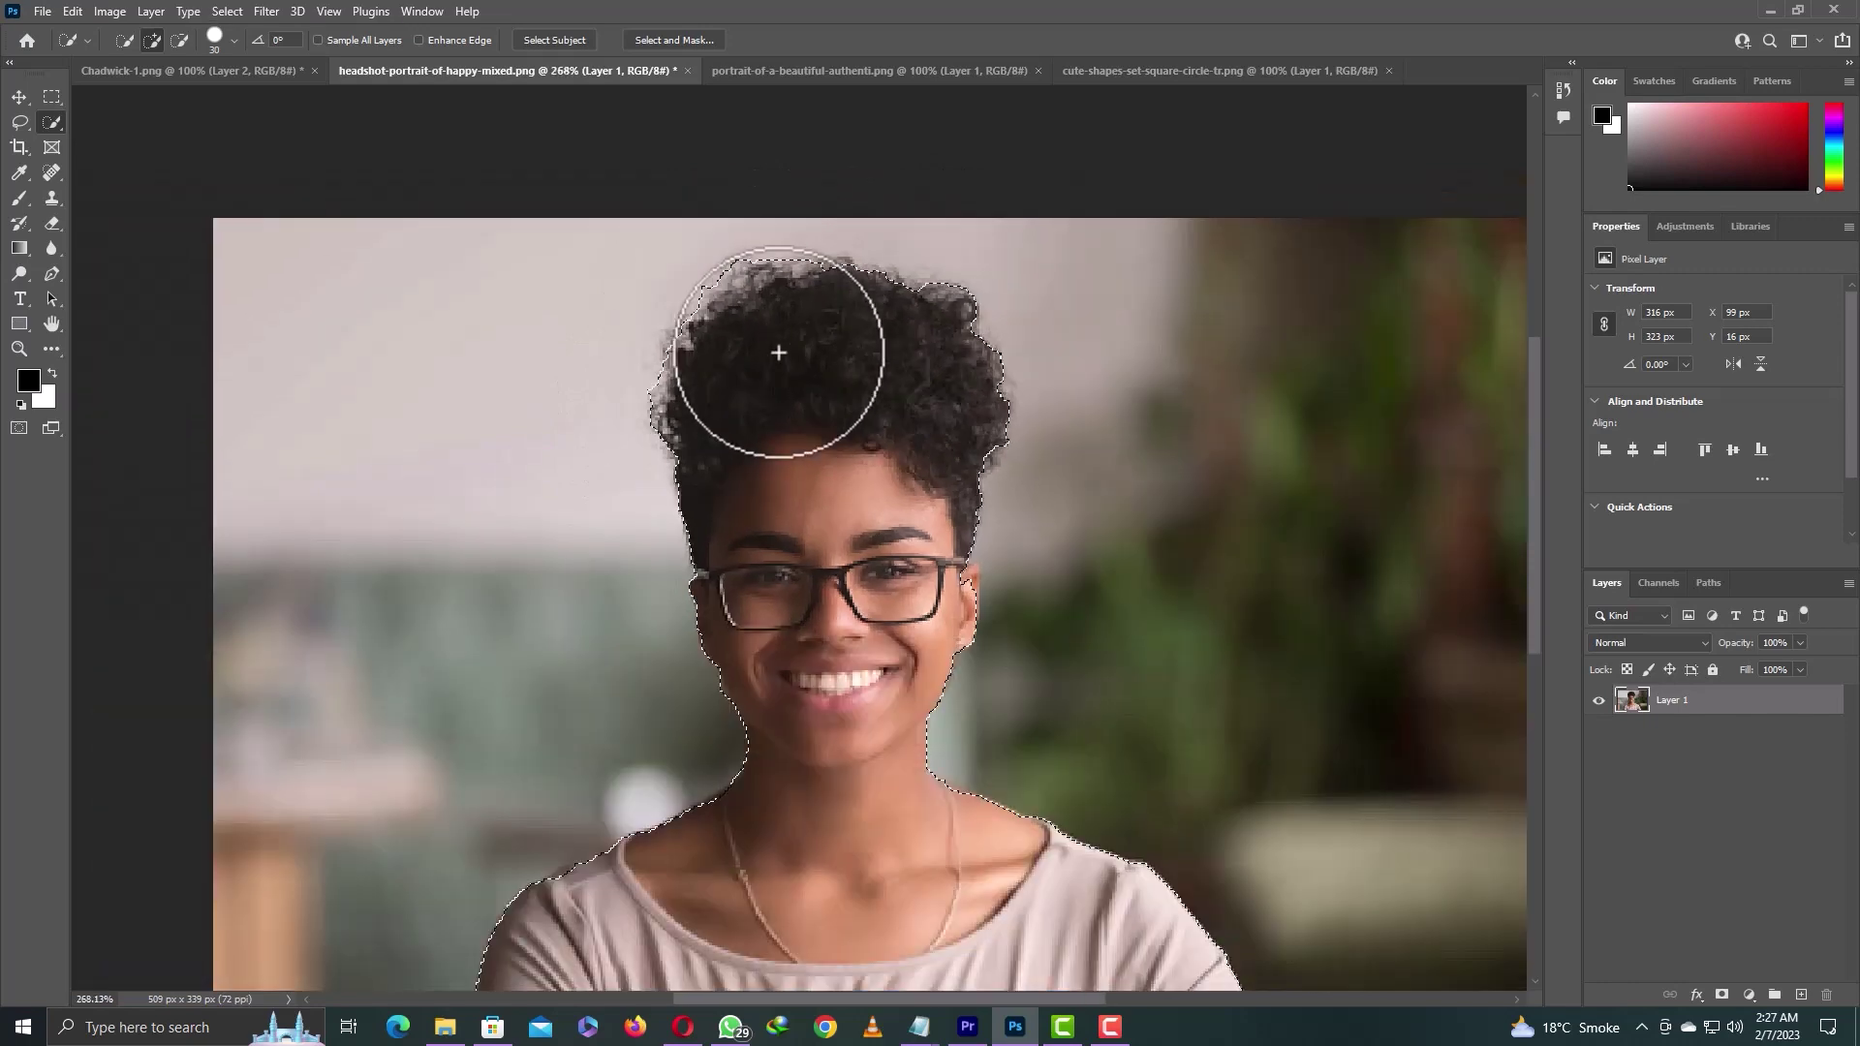
scroll(780, 357, down, 1)
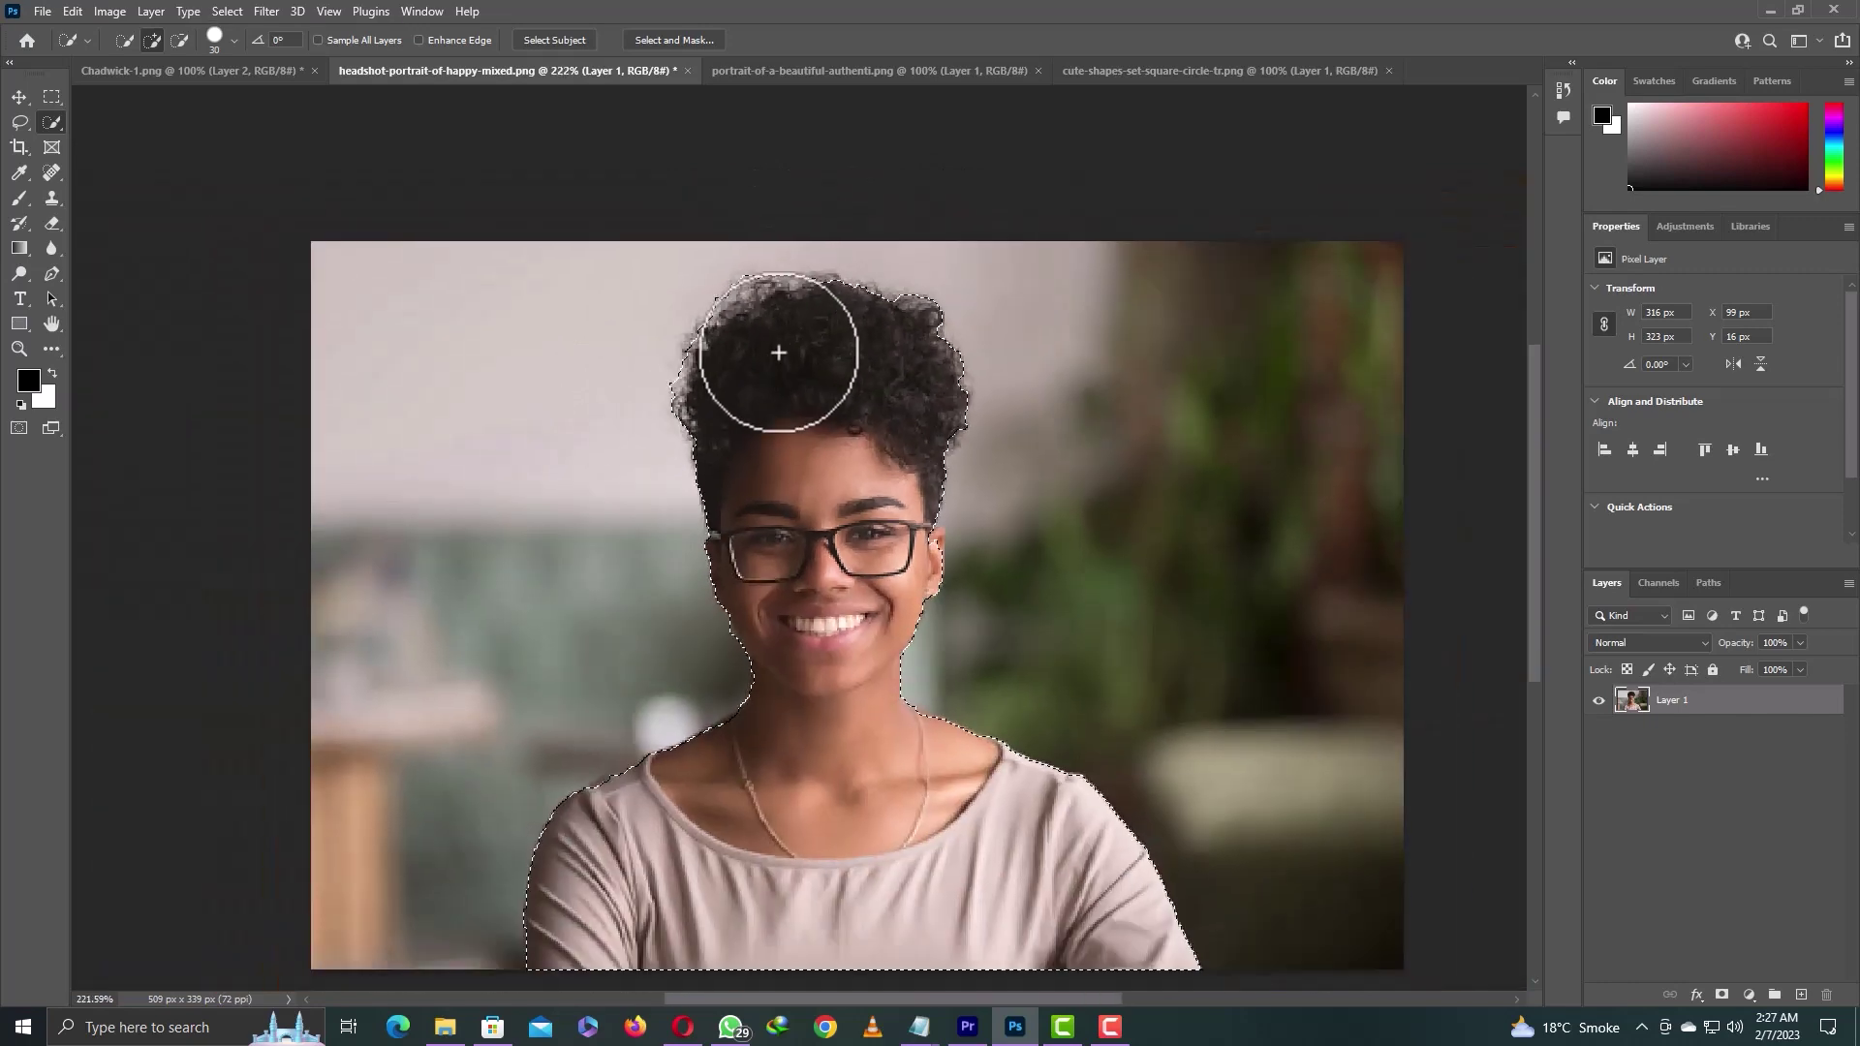
Step: In Select and Mask, set Smooth 13 and Shift Edge +37%, outputting to New Layer
click(660, 41)
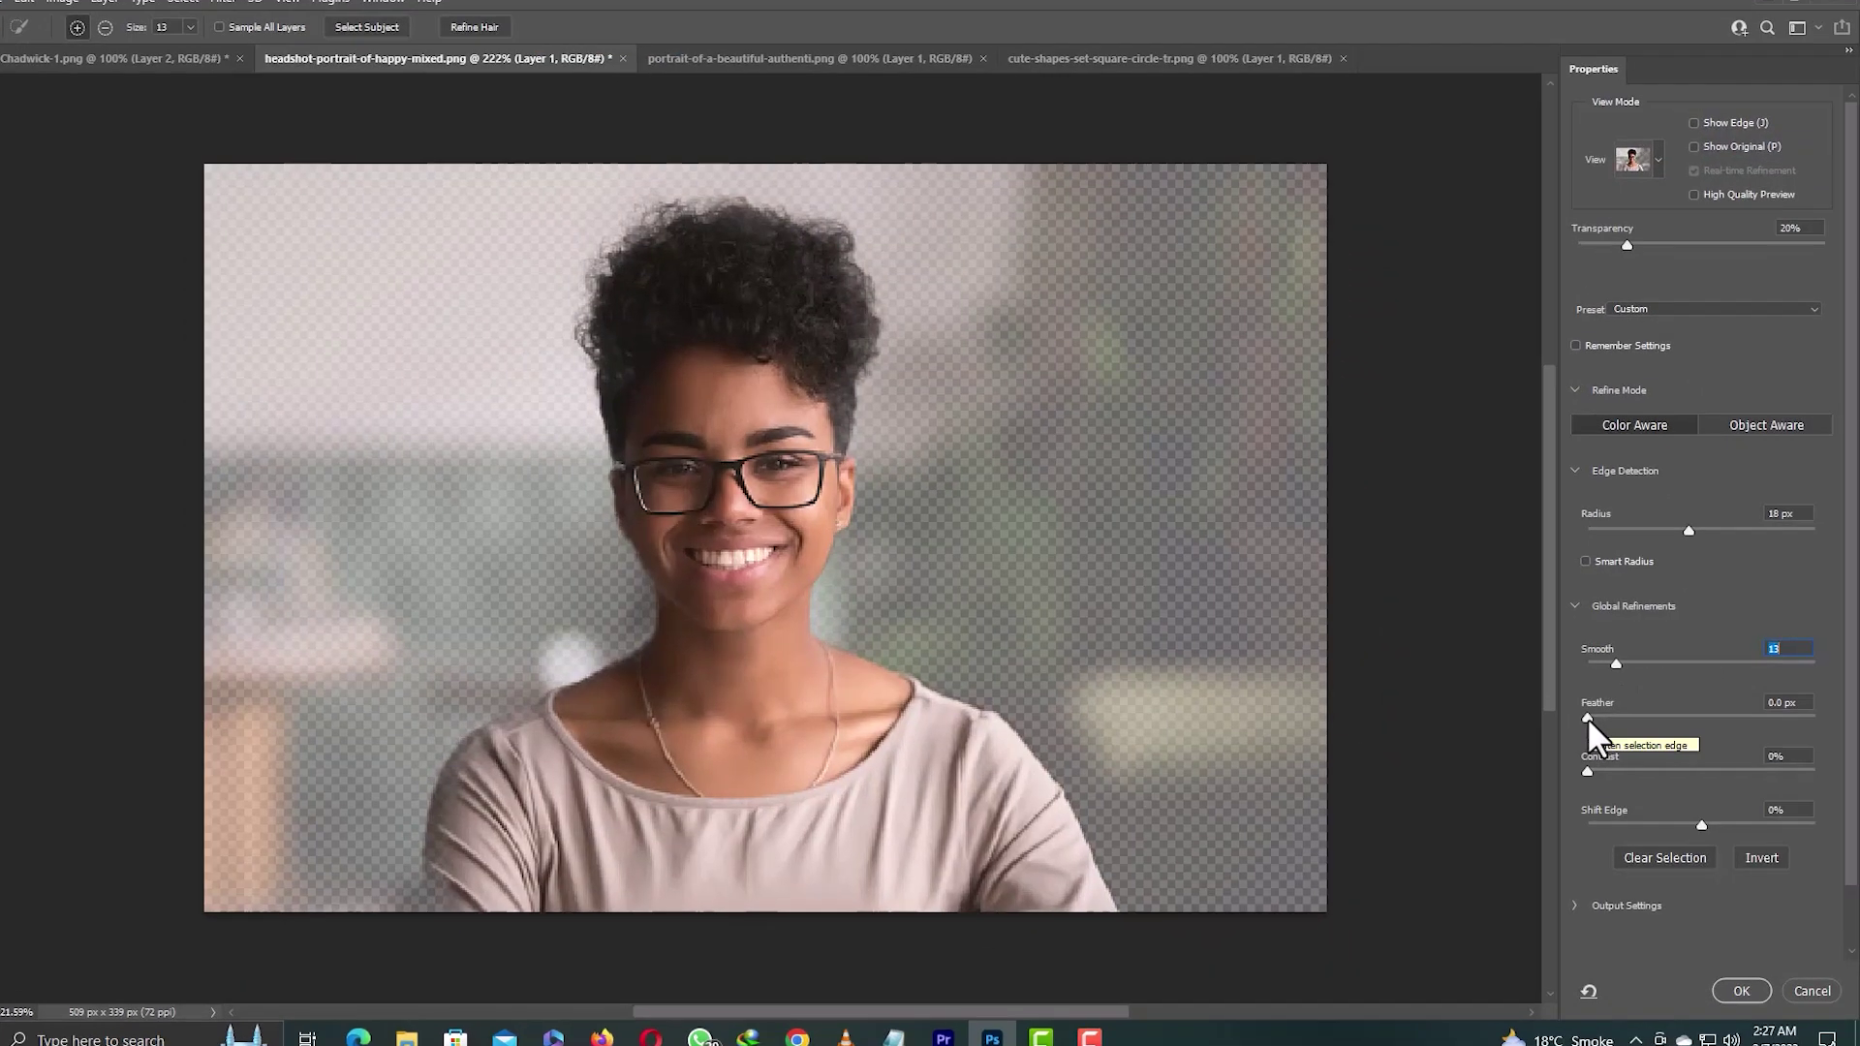
drag(1587, 717, 1600, 740)
mouse_move(1557, 800)
mouse_down()
mouse_move(1580, 799)
mouse_move(1560, 827)
mouse_up()
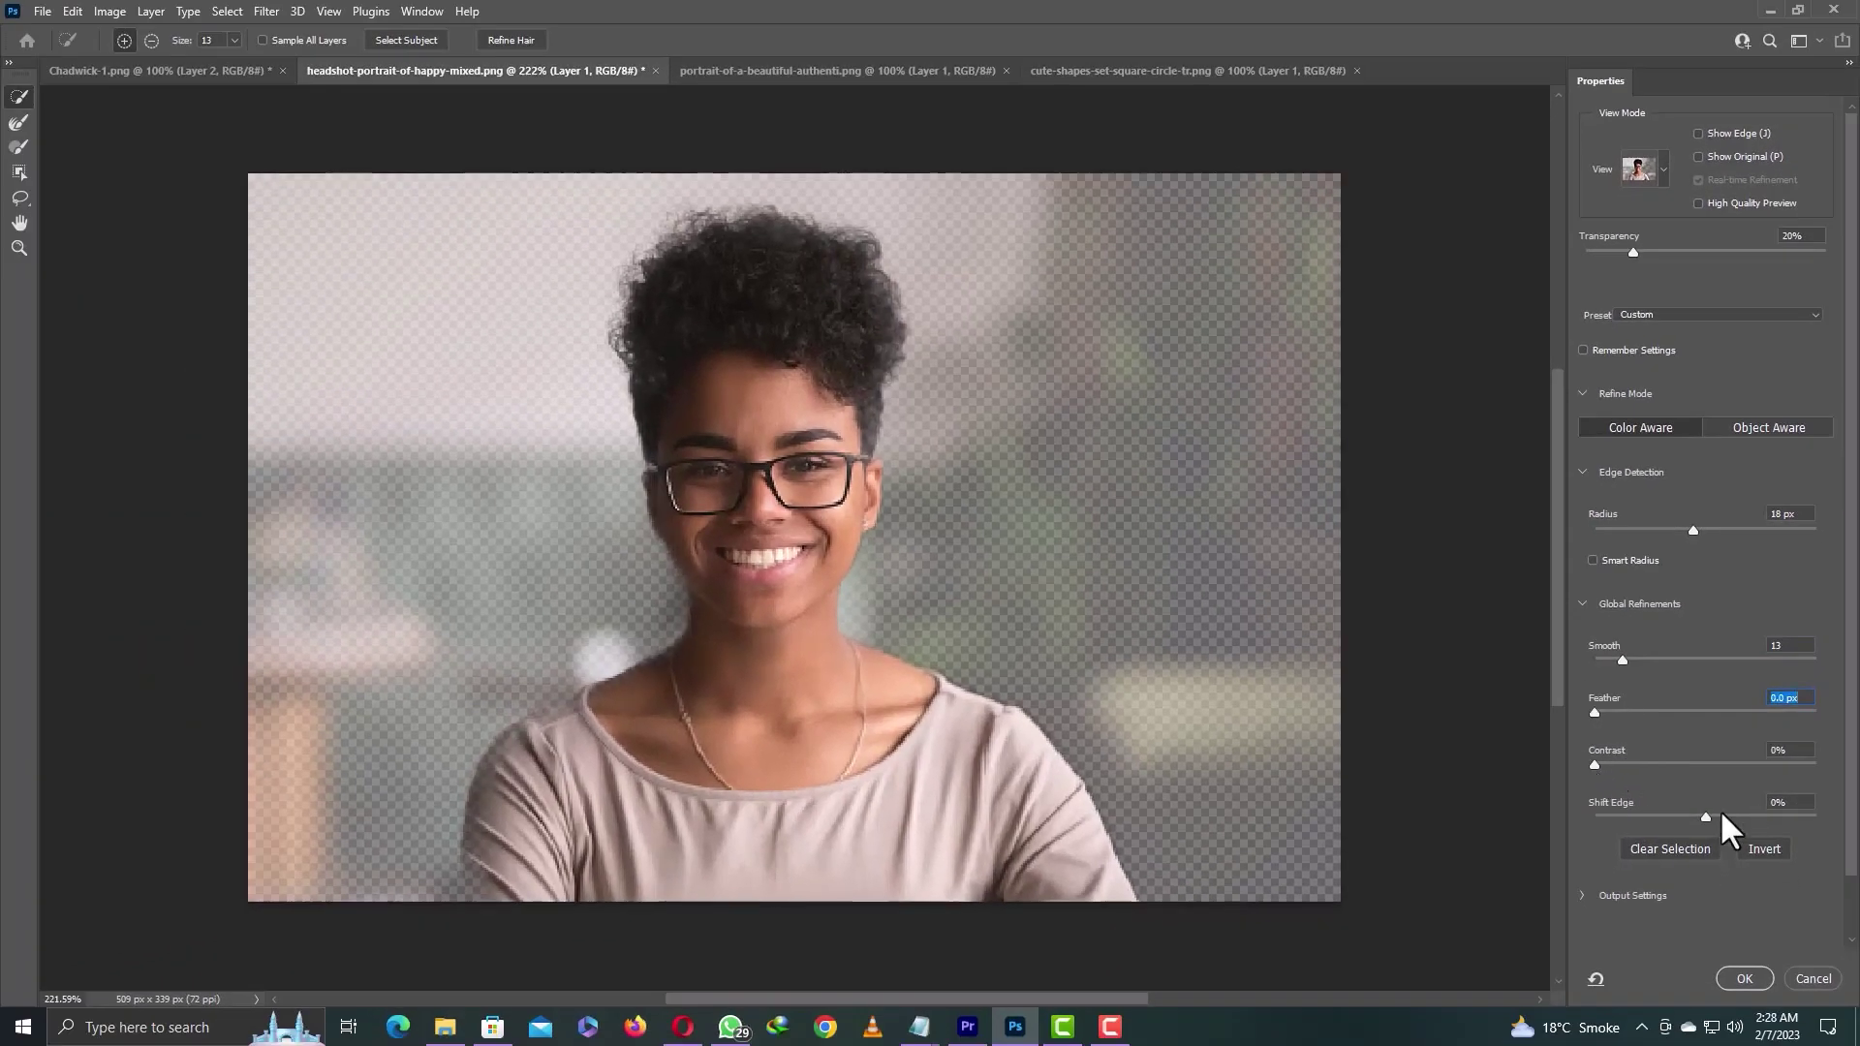
scroll(1722, 795, down, 2)
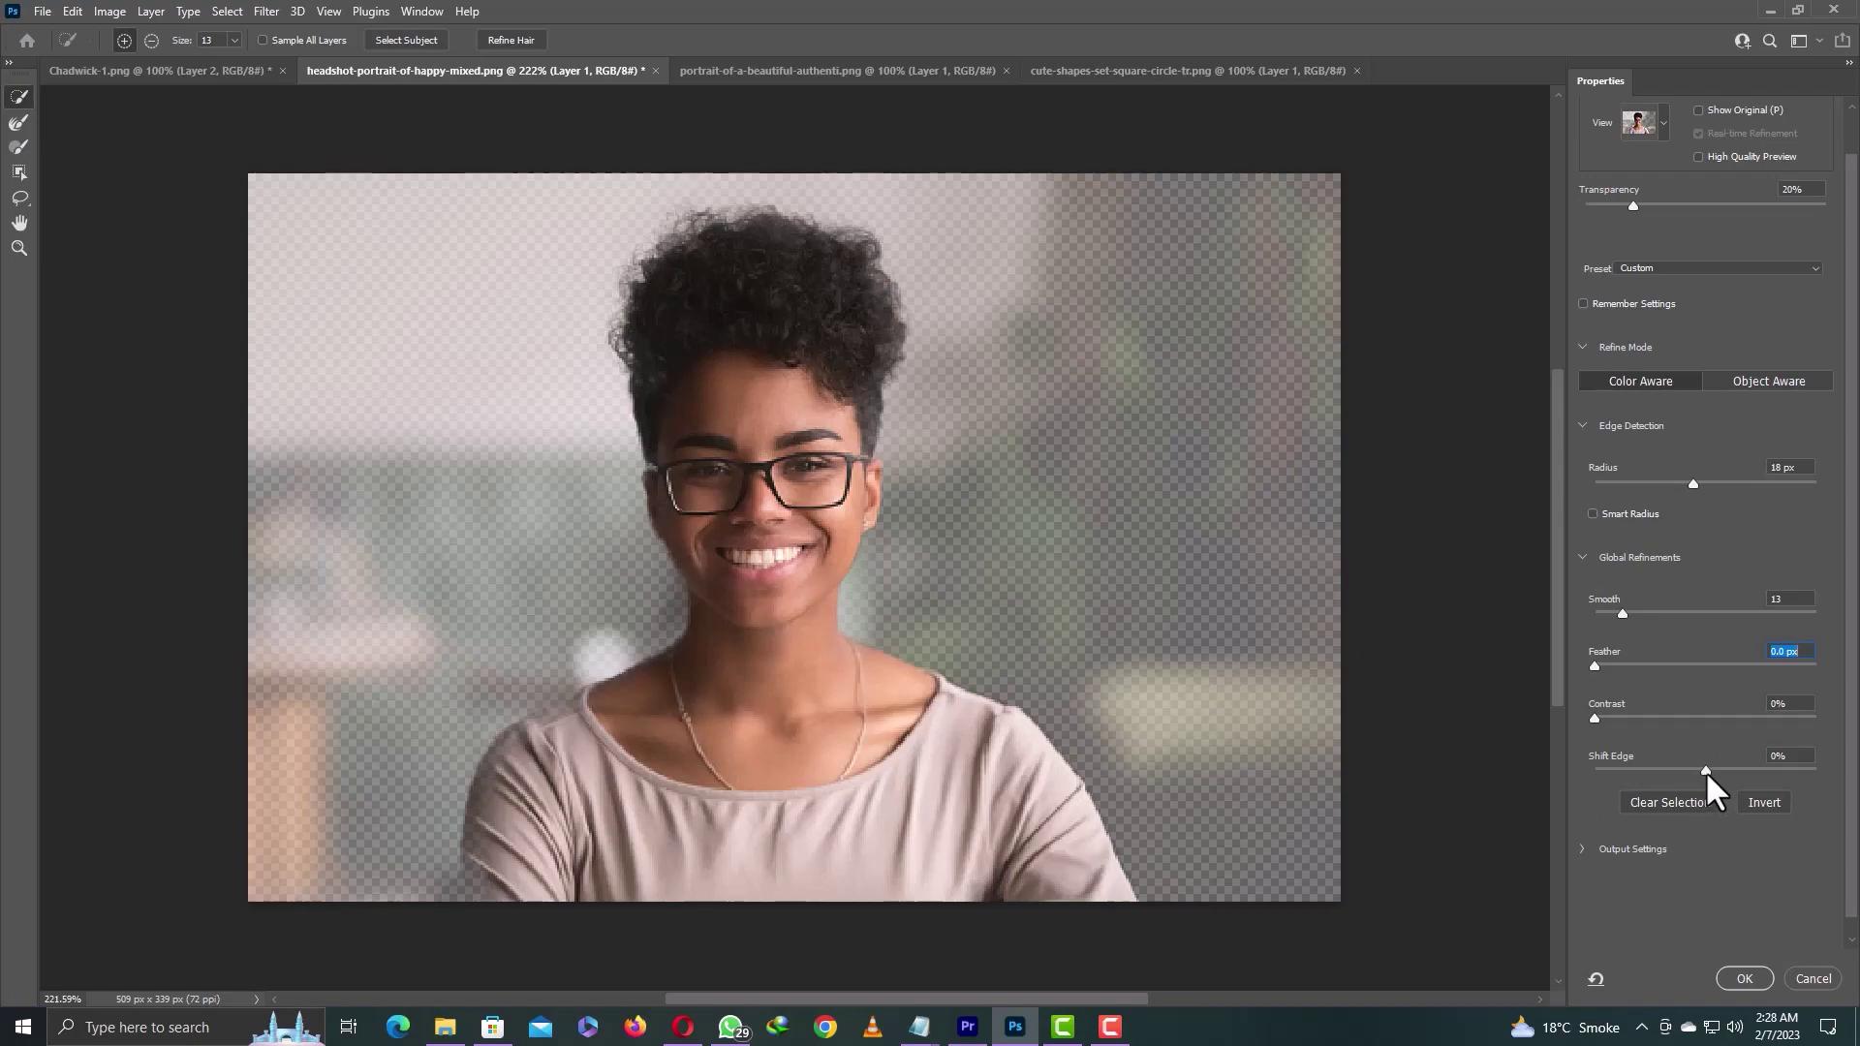
drag(1706, 772, 1745, 770)
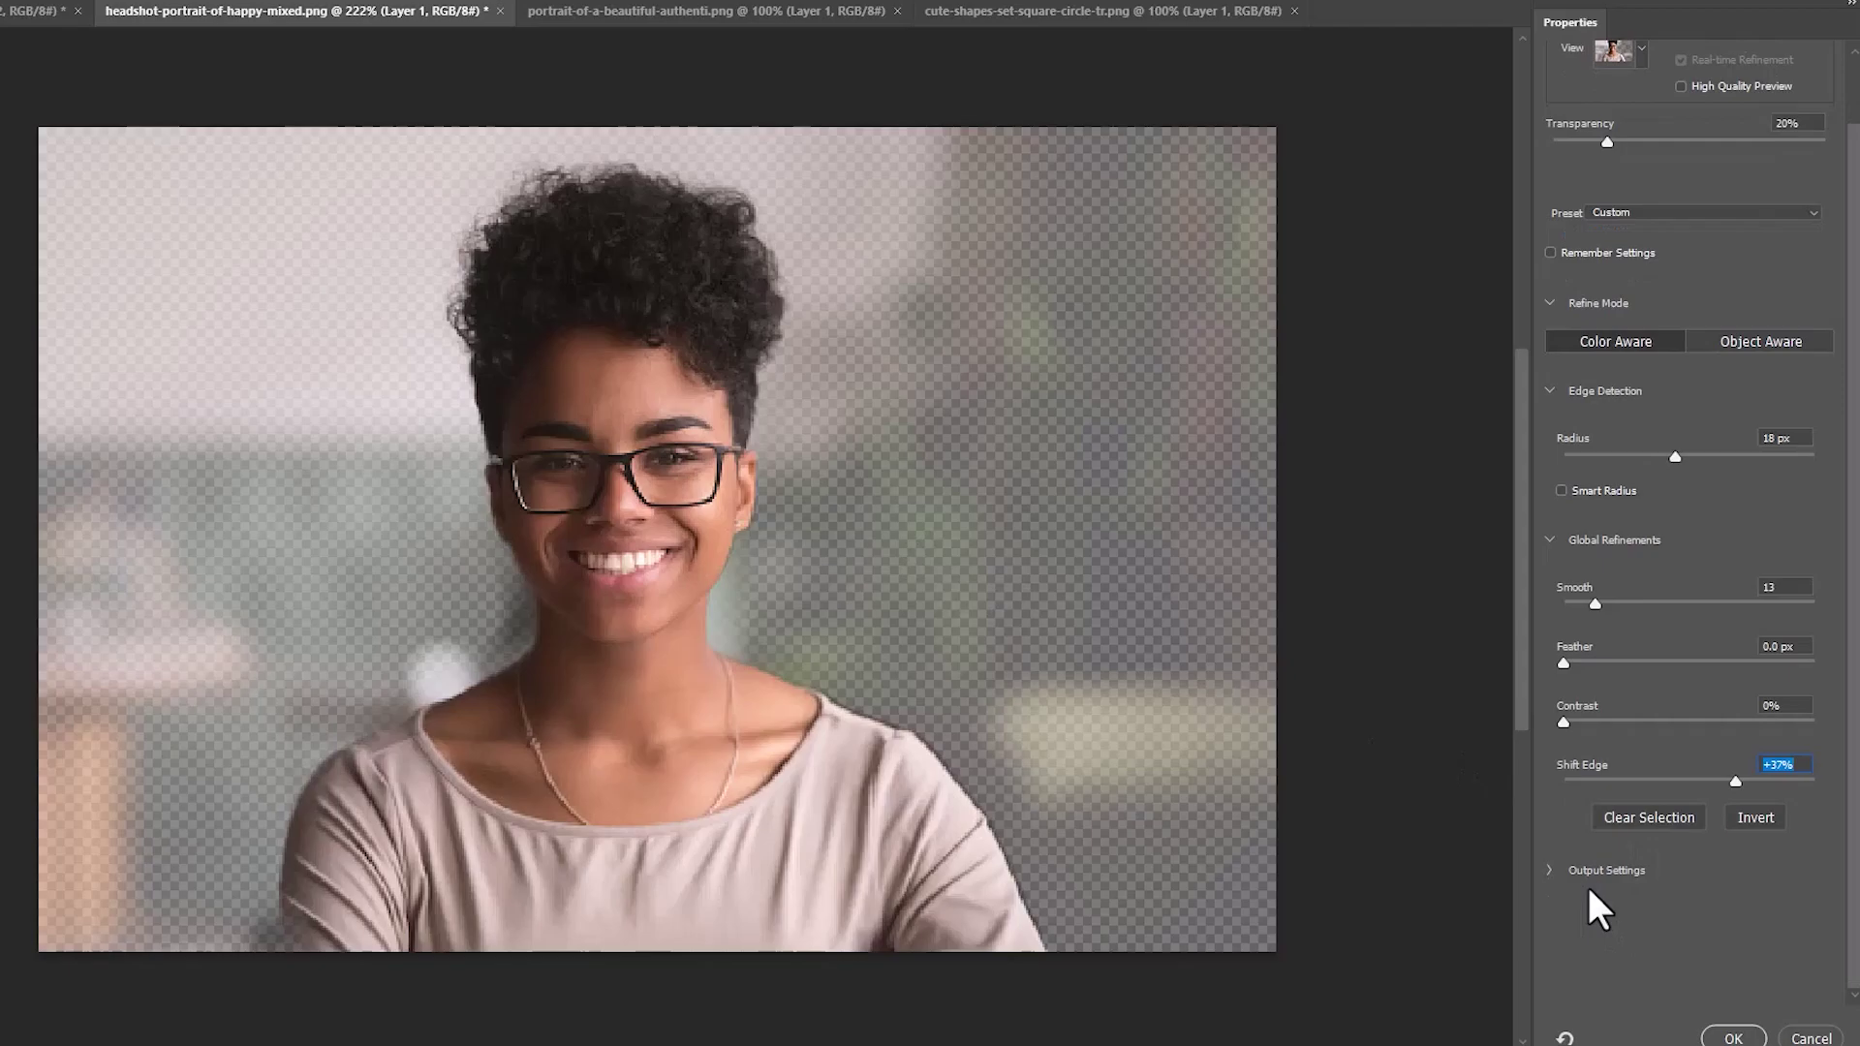
click(1588, 829)
click(1695, 928)
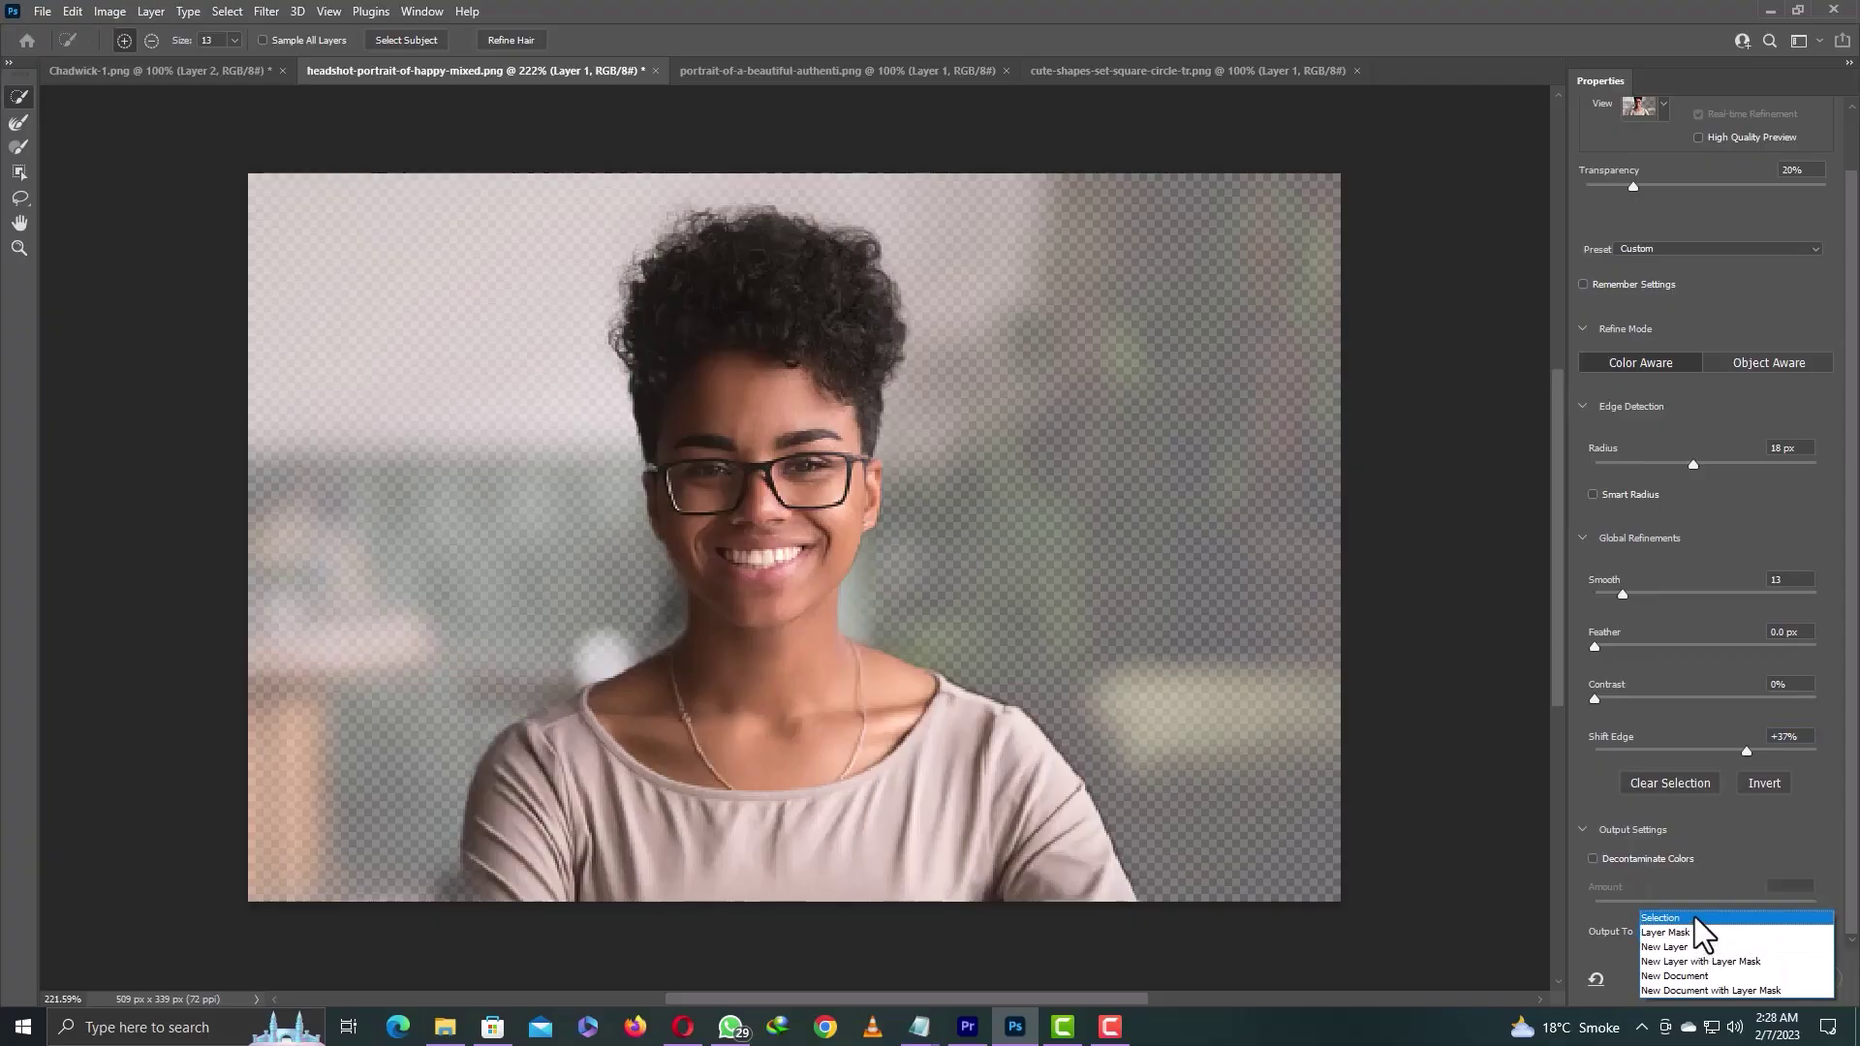
click(1693, 947)
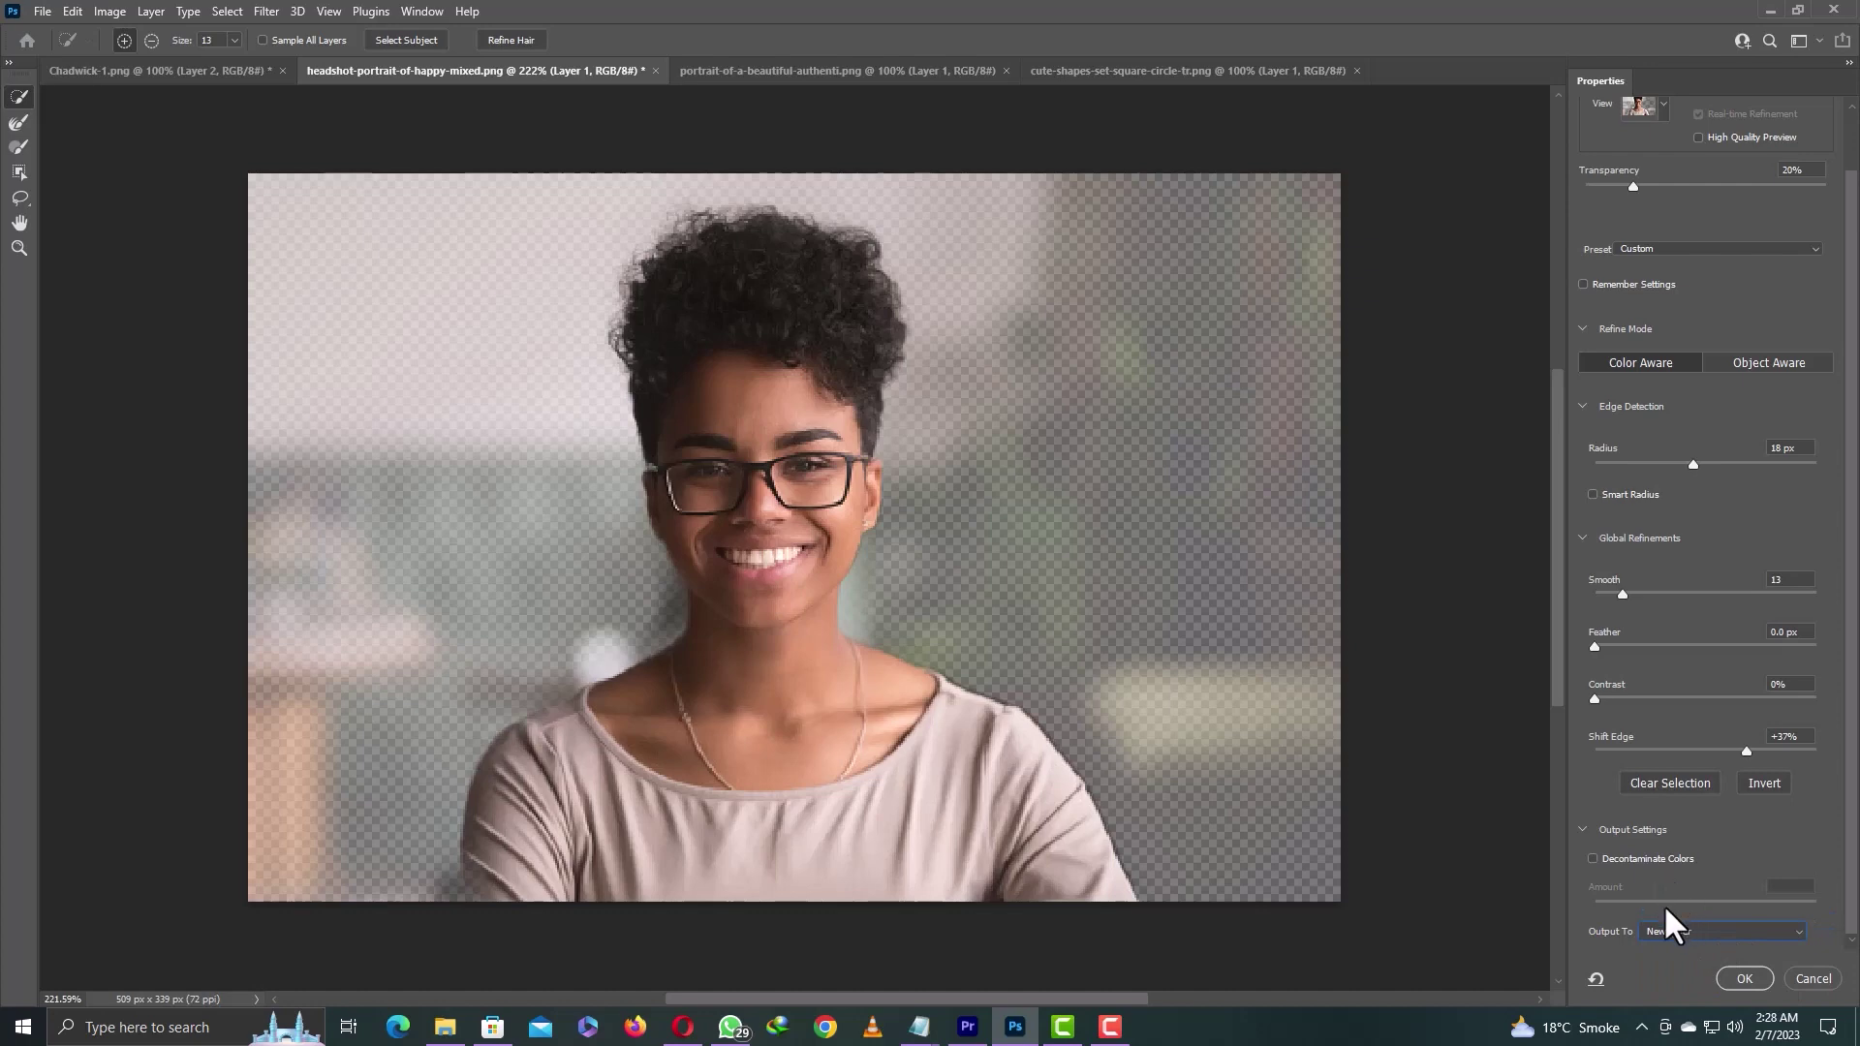
click(1668, 931)
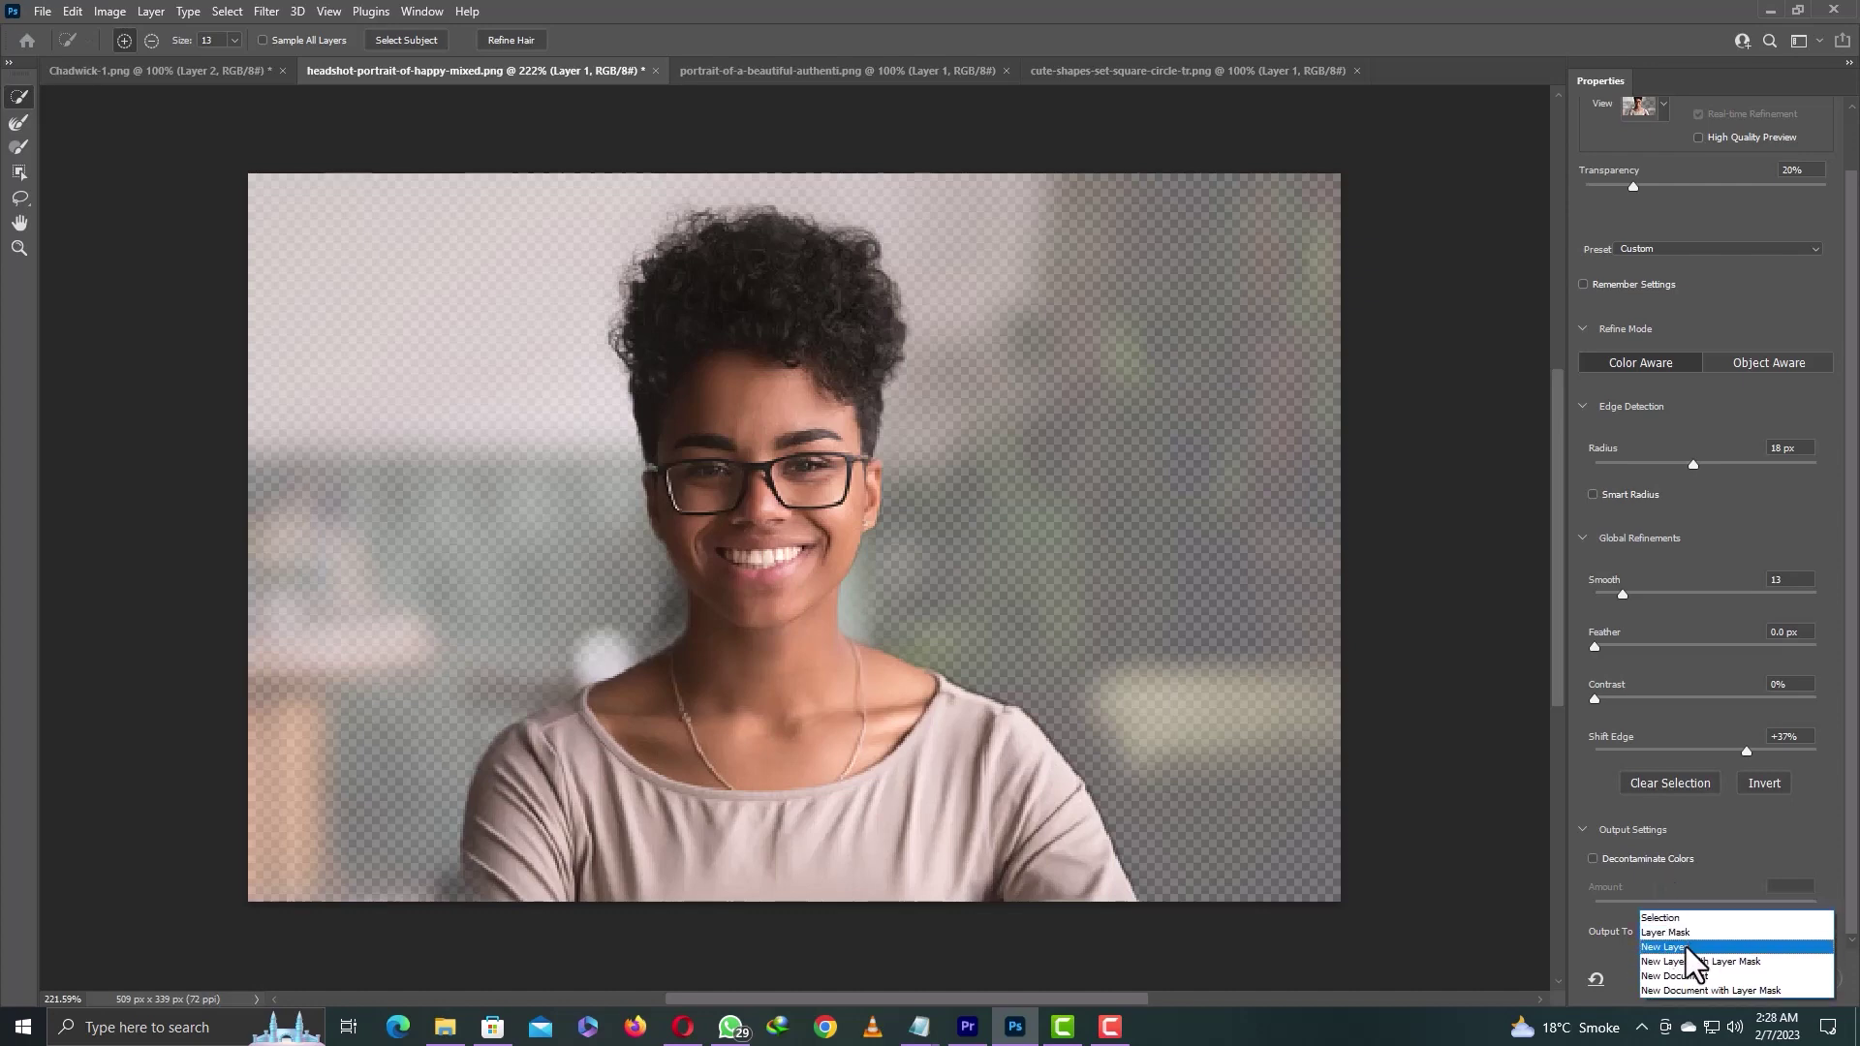
click(1685, 945)
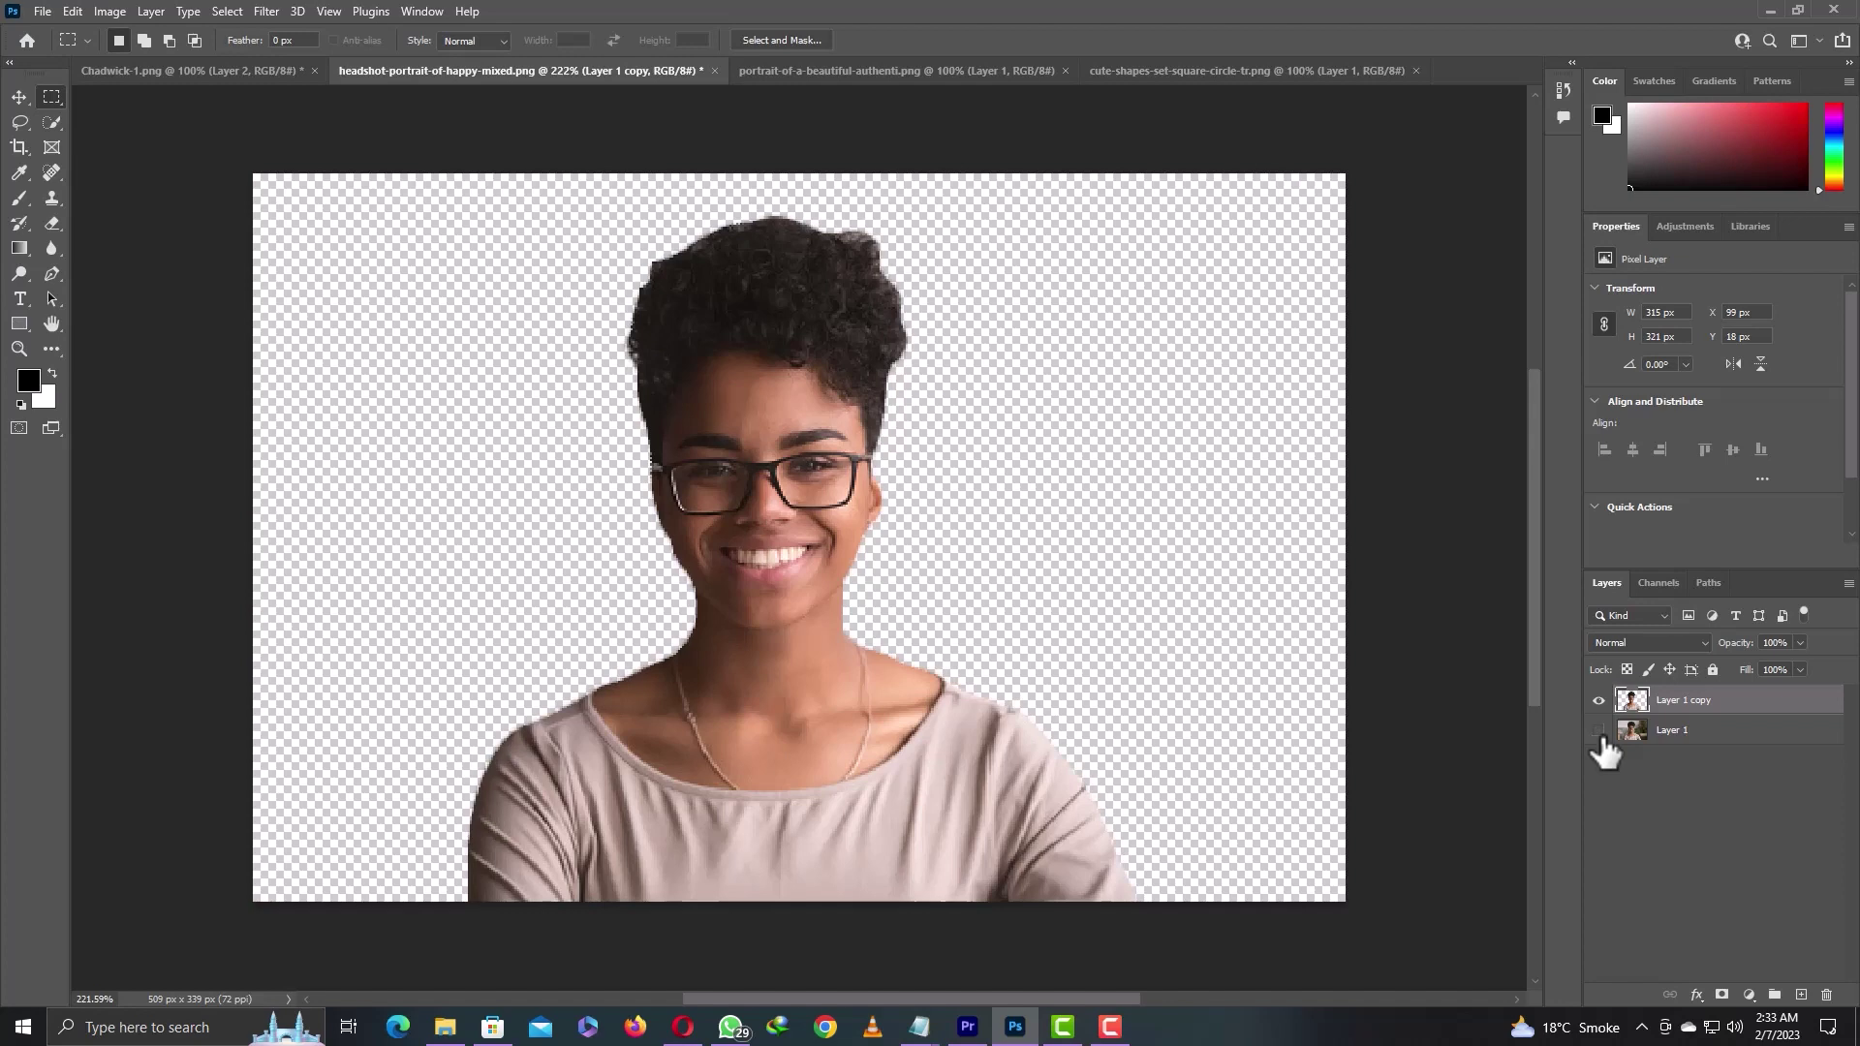
Step: Turn Layer 1's visibility back on so the blurred background shows behind the cutout
click(1599, 731)
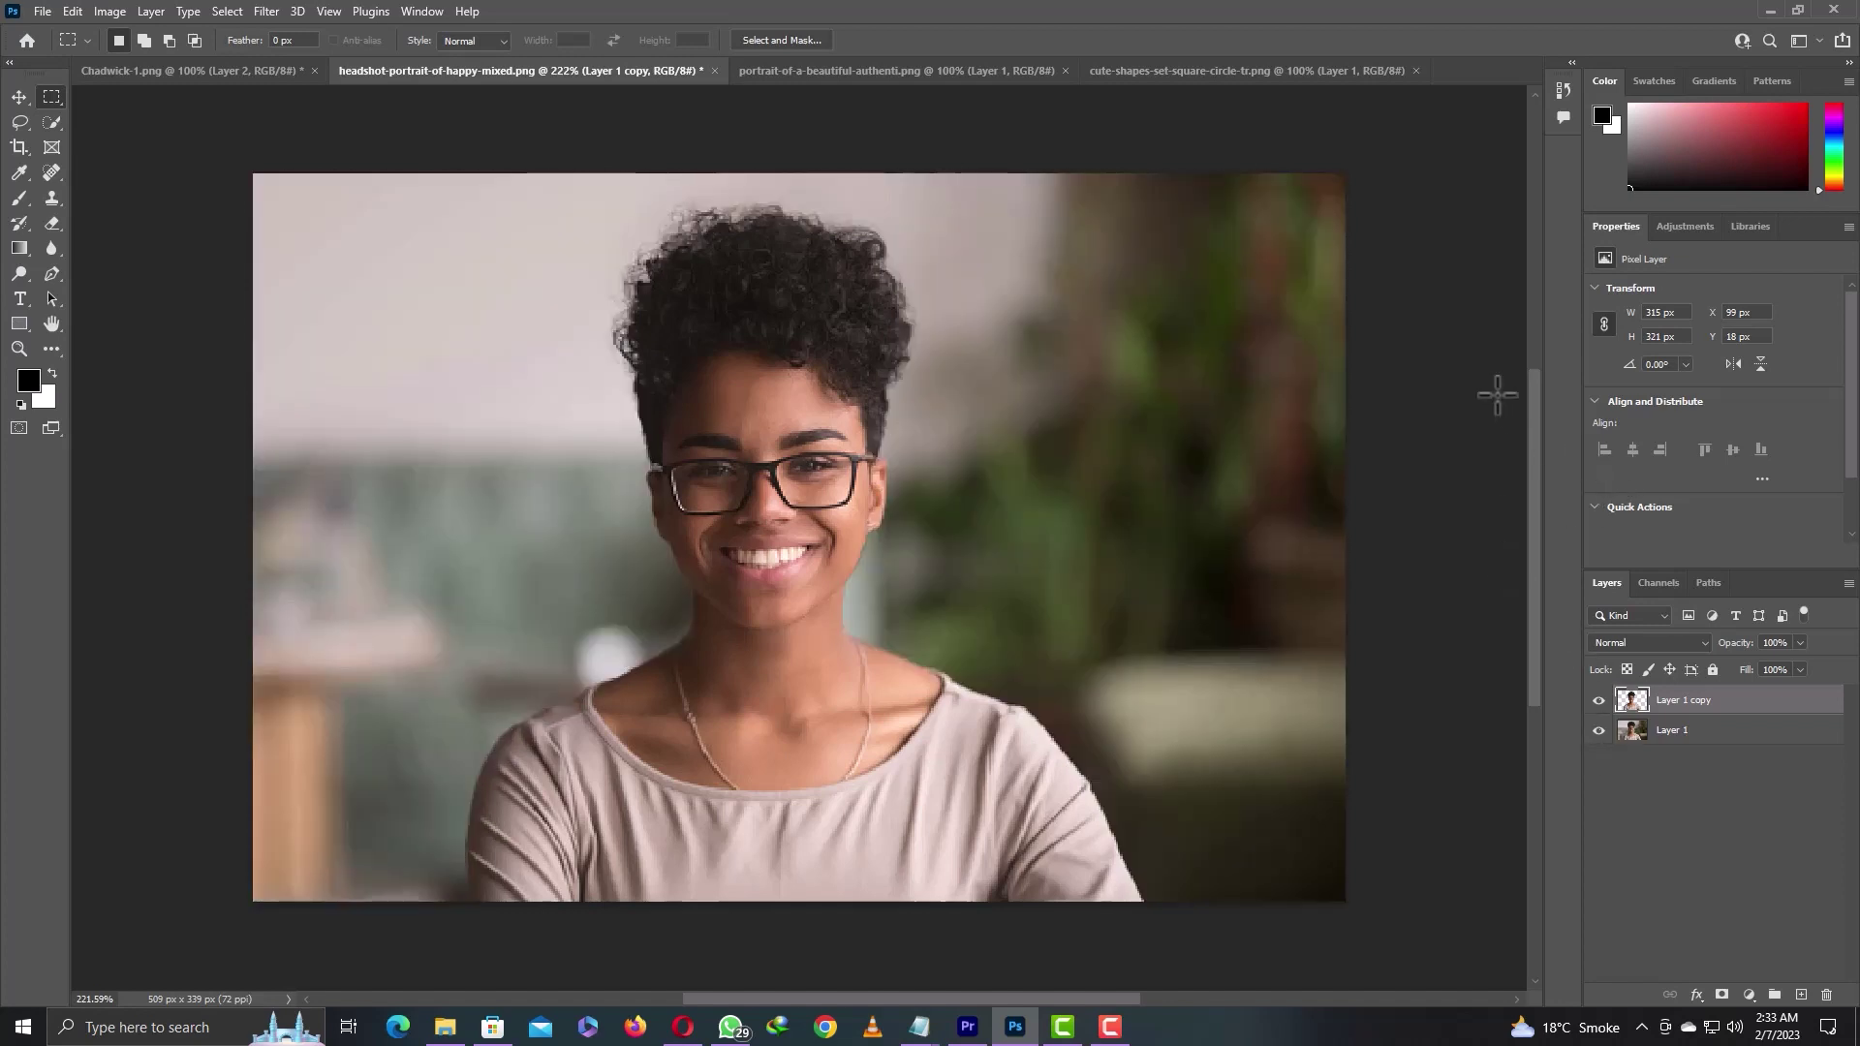
Step: On the curly-haired portrait, place Pen anchors up the left side and across the top of her hair
click(961, 70)
key(w)
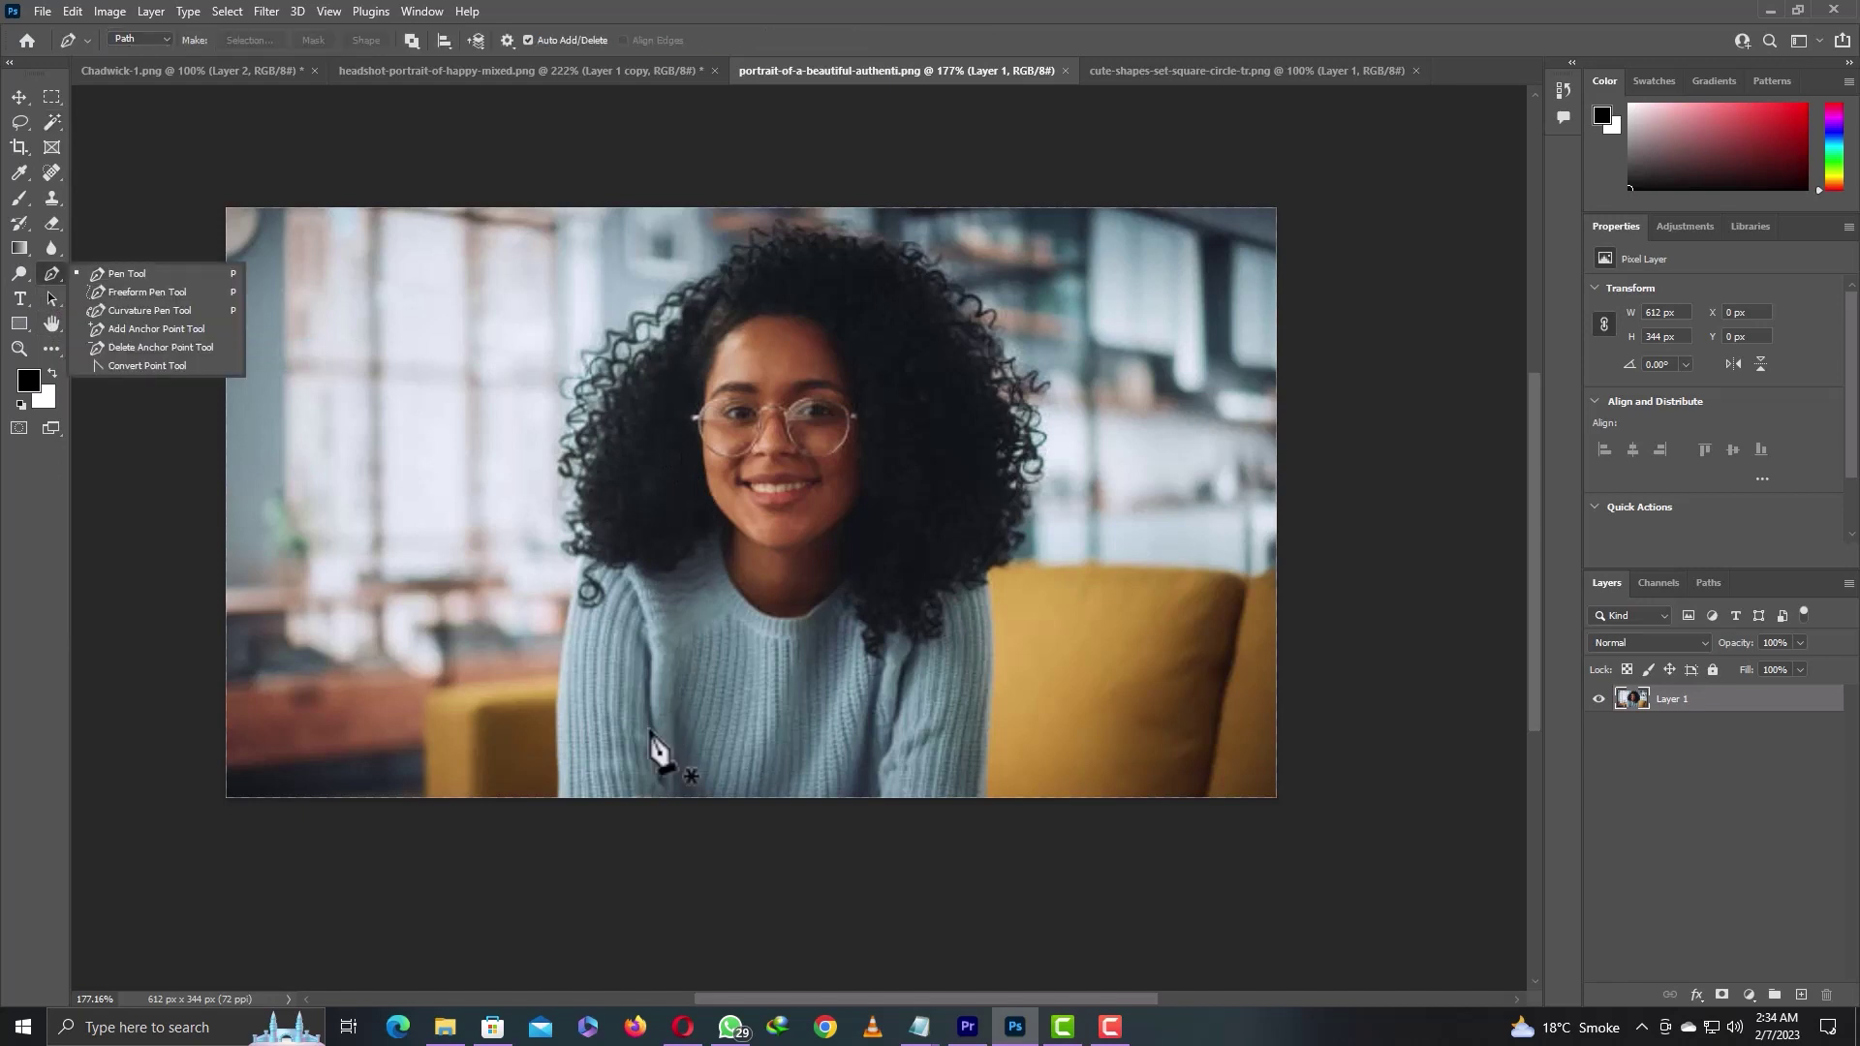
click(613, 329)
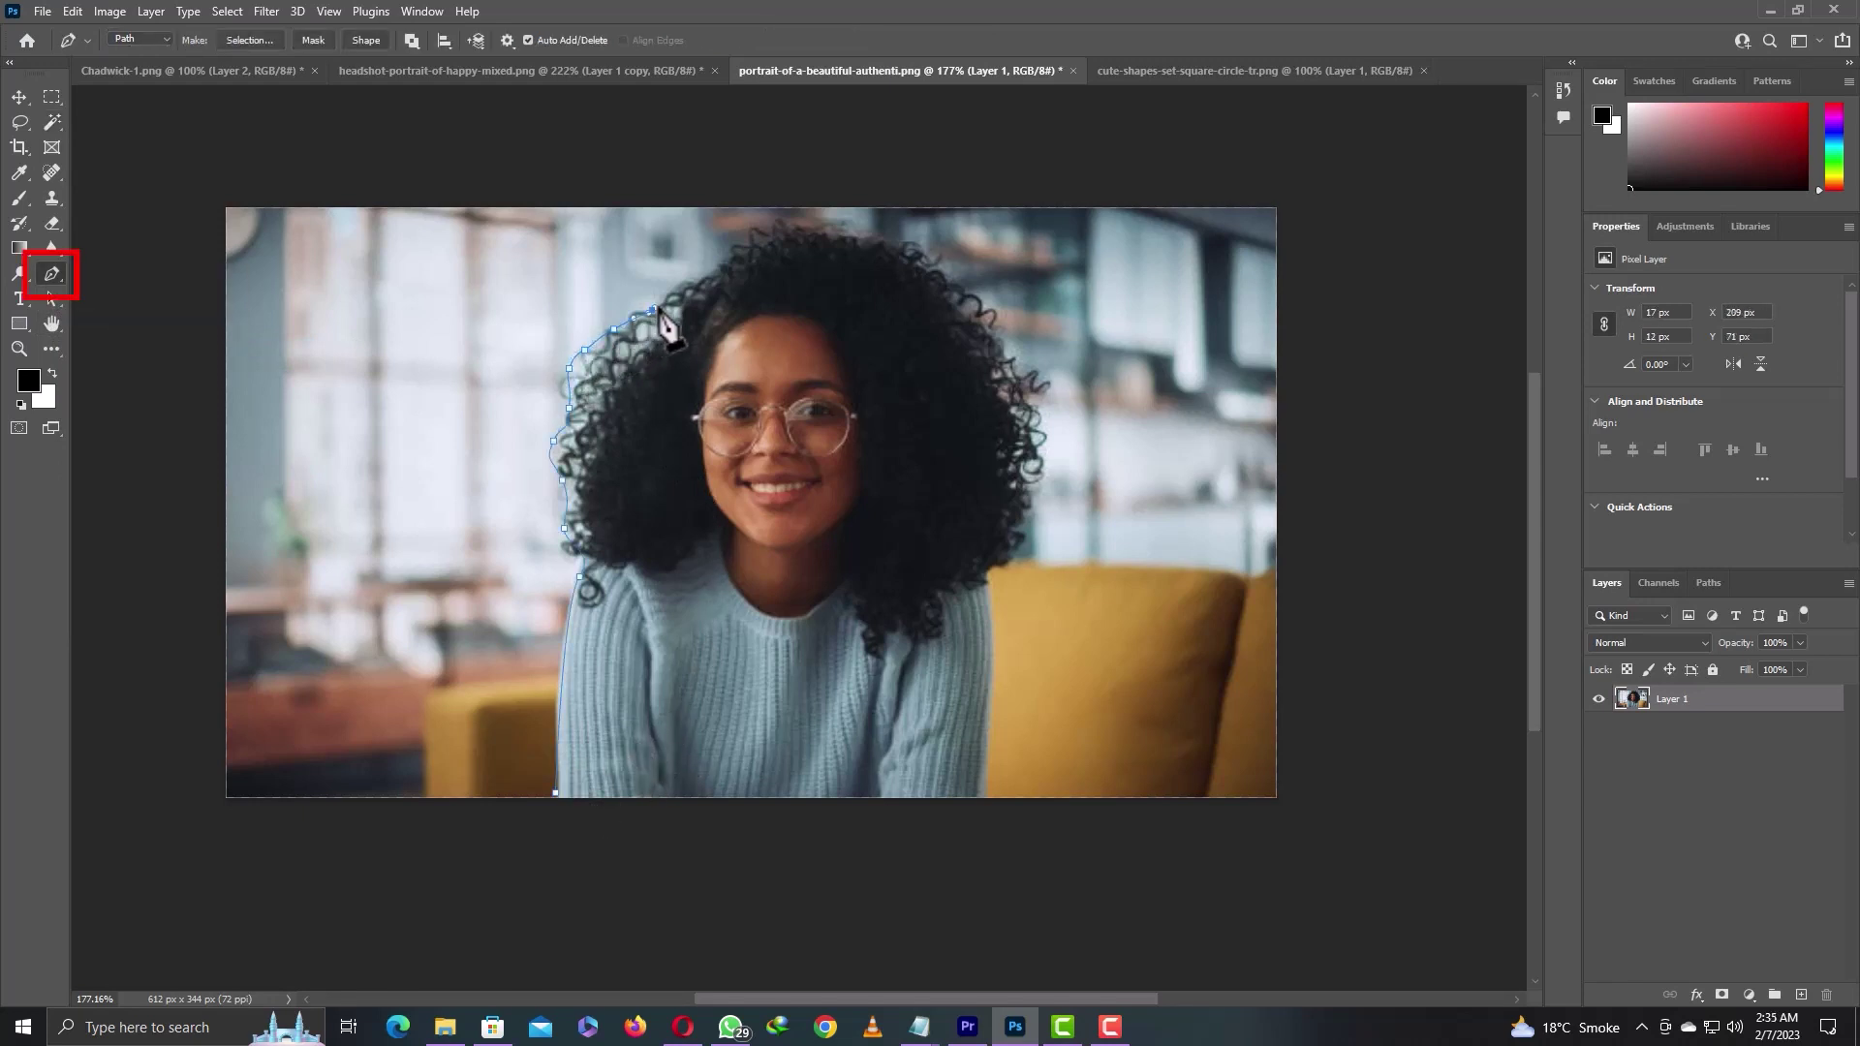
click(669, 290)
click(690, 282)
click(735, 245)
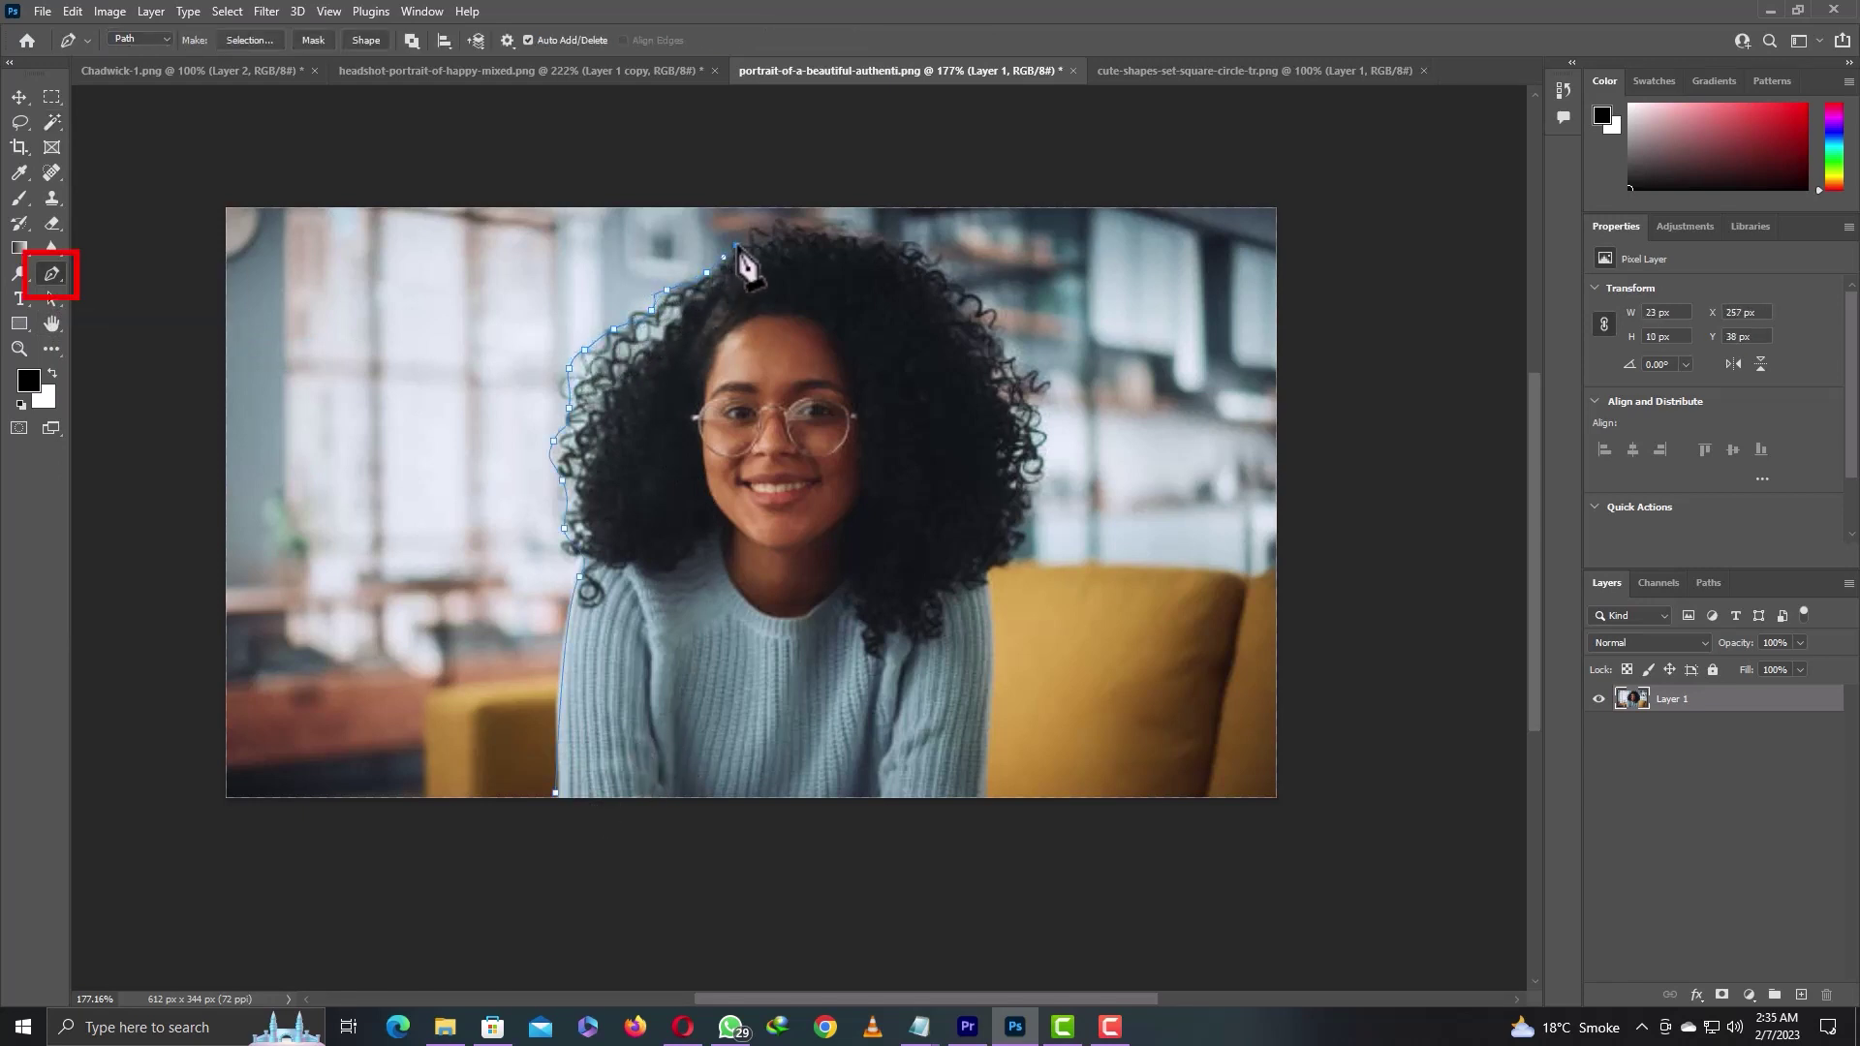
click(780, 215)
click(794, 217)
click(852, 230)
click(895, 246)
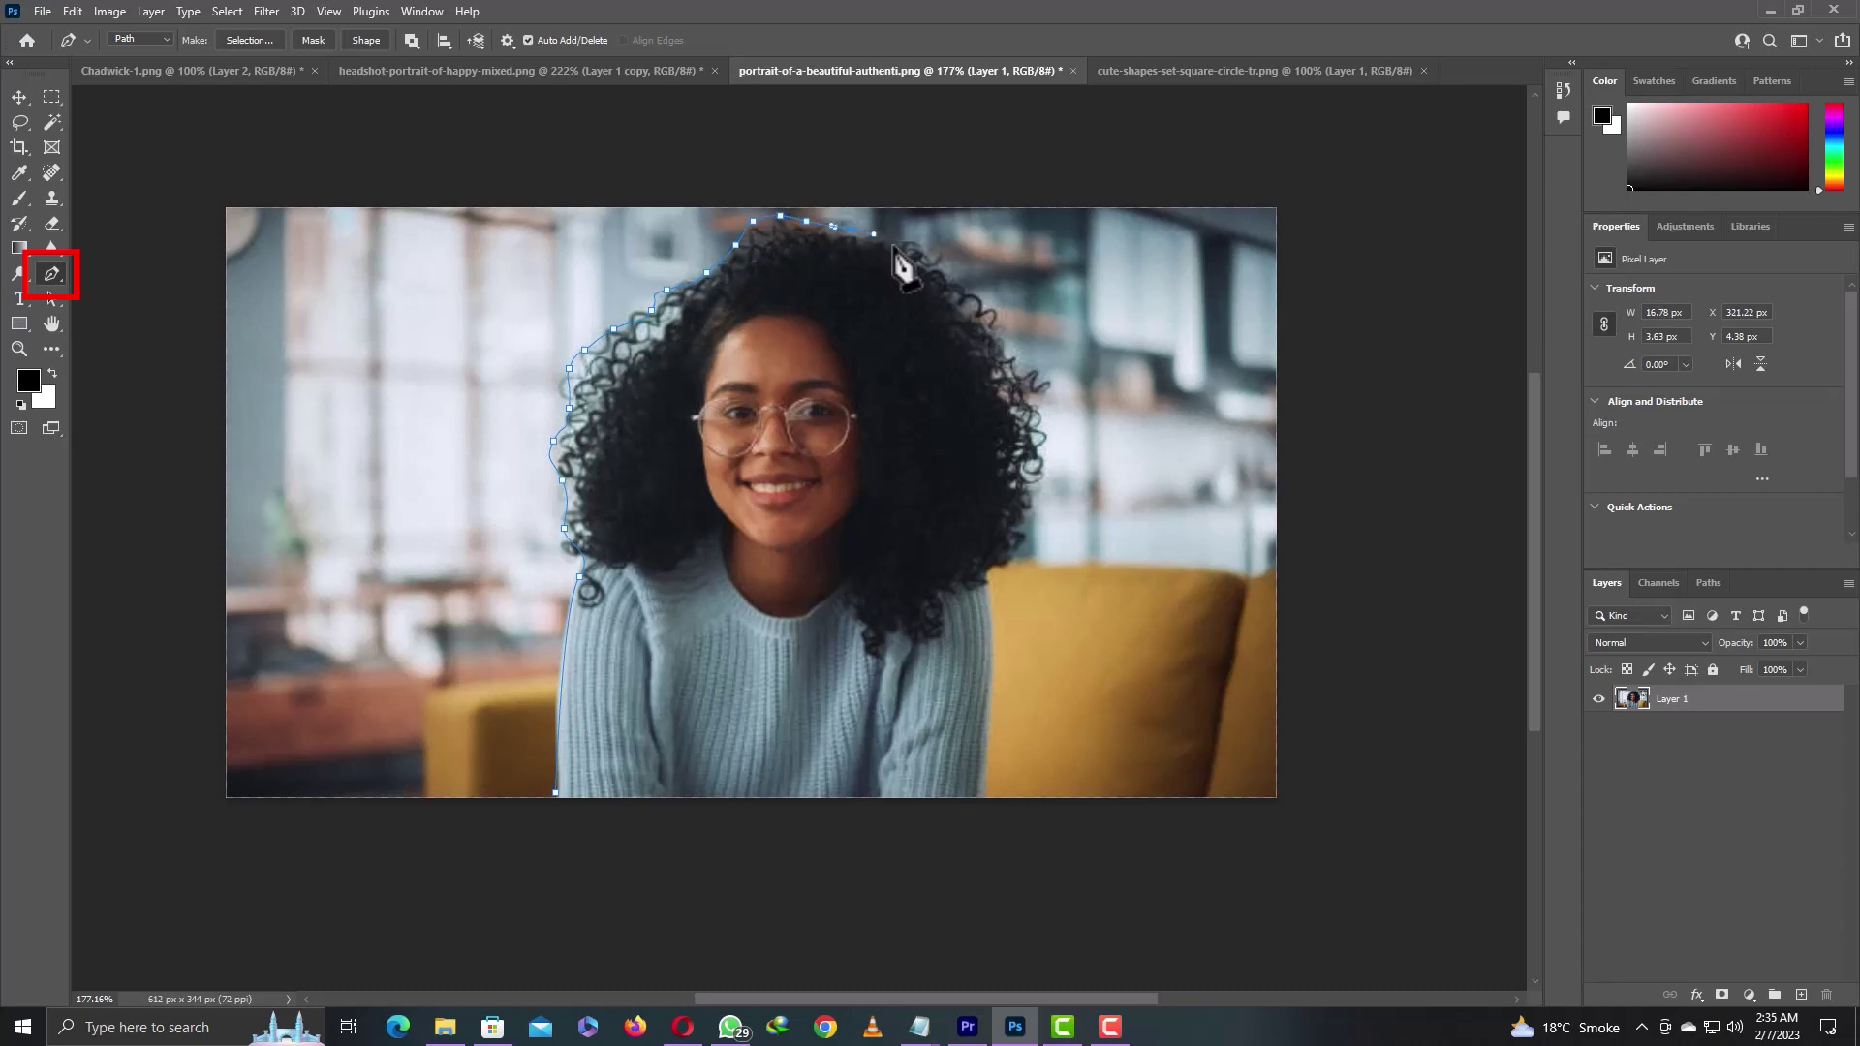
click(963, 251)
Step: Redo the misplaced anchors, trace down the right of hair and sweater, and close the path
key(ctrl+z)
key(ctrl+z)
key(ctrl+z)
click(948, 268)
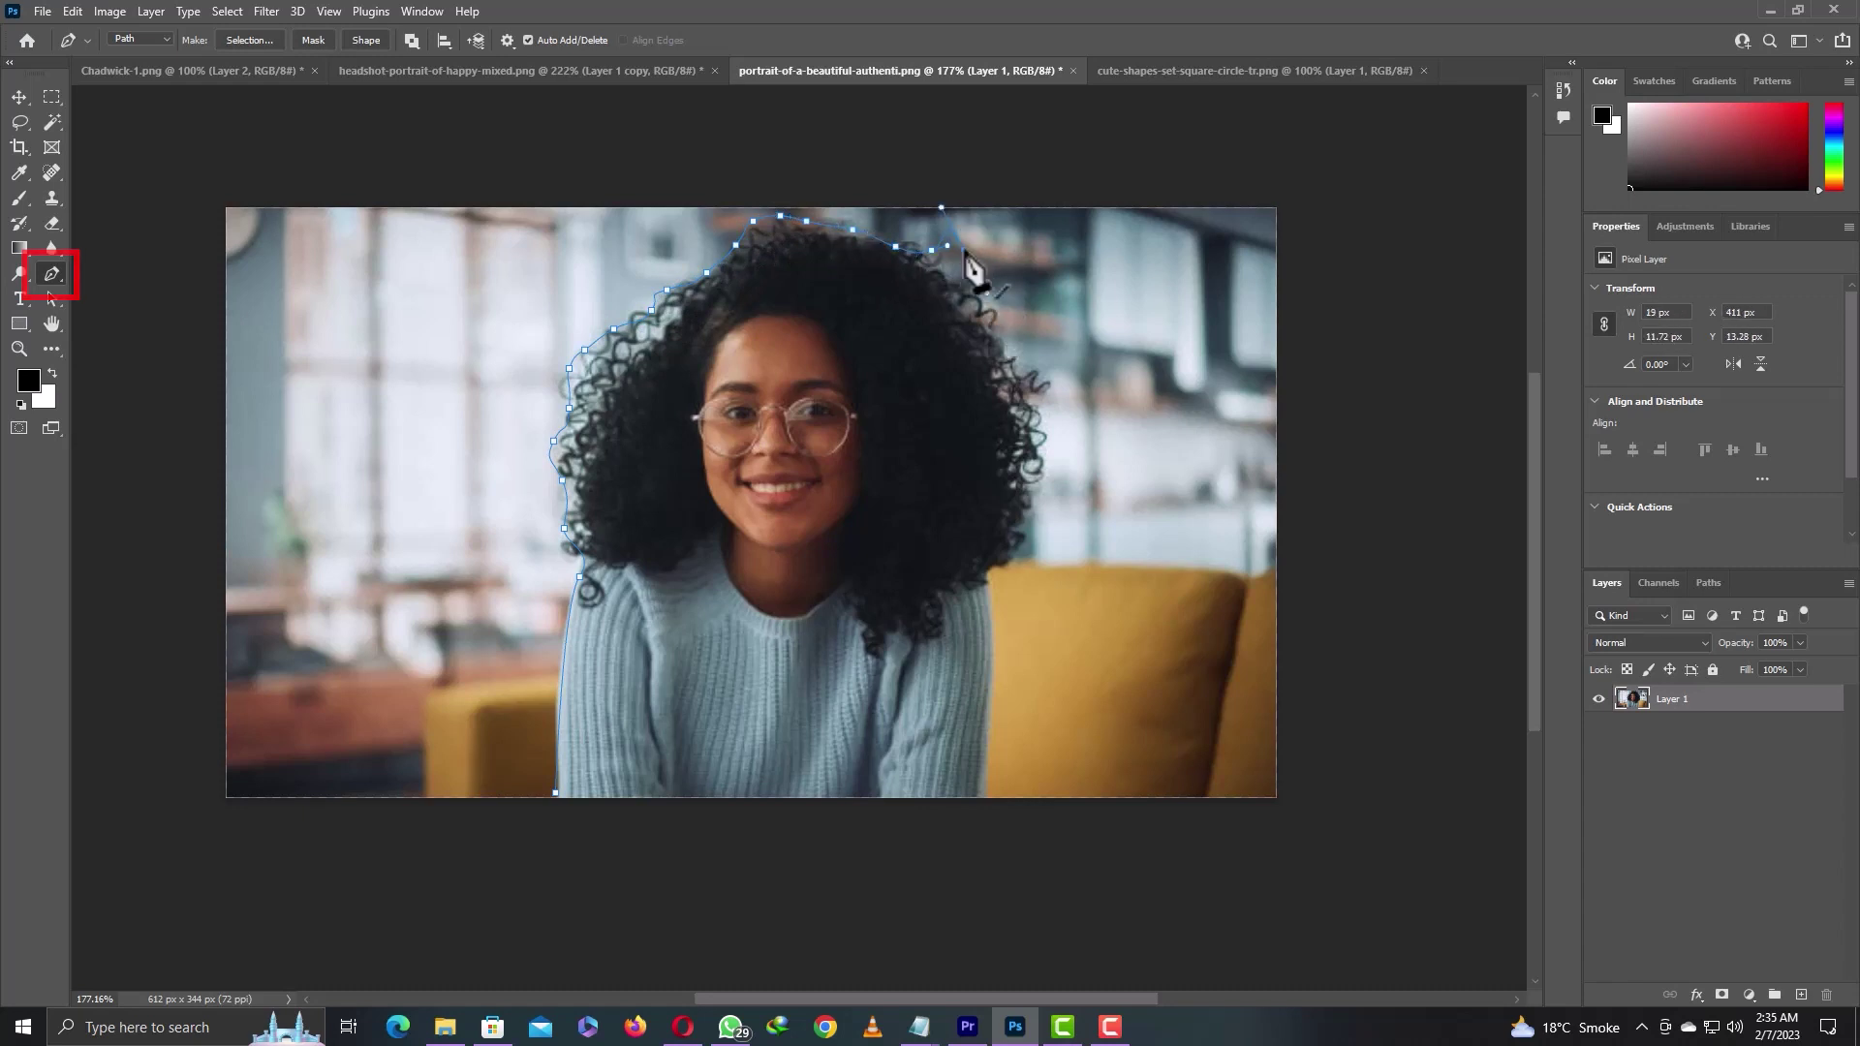
click(991, 305)
click(1013, 341)
click(1033, 370)
click(1046, 417)
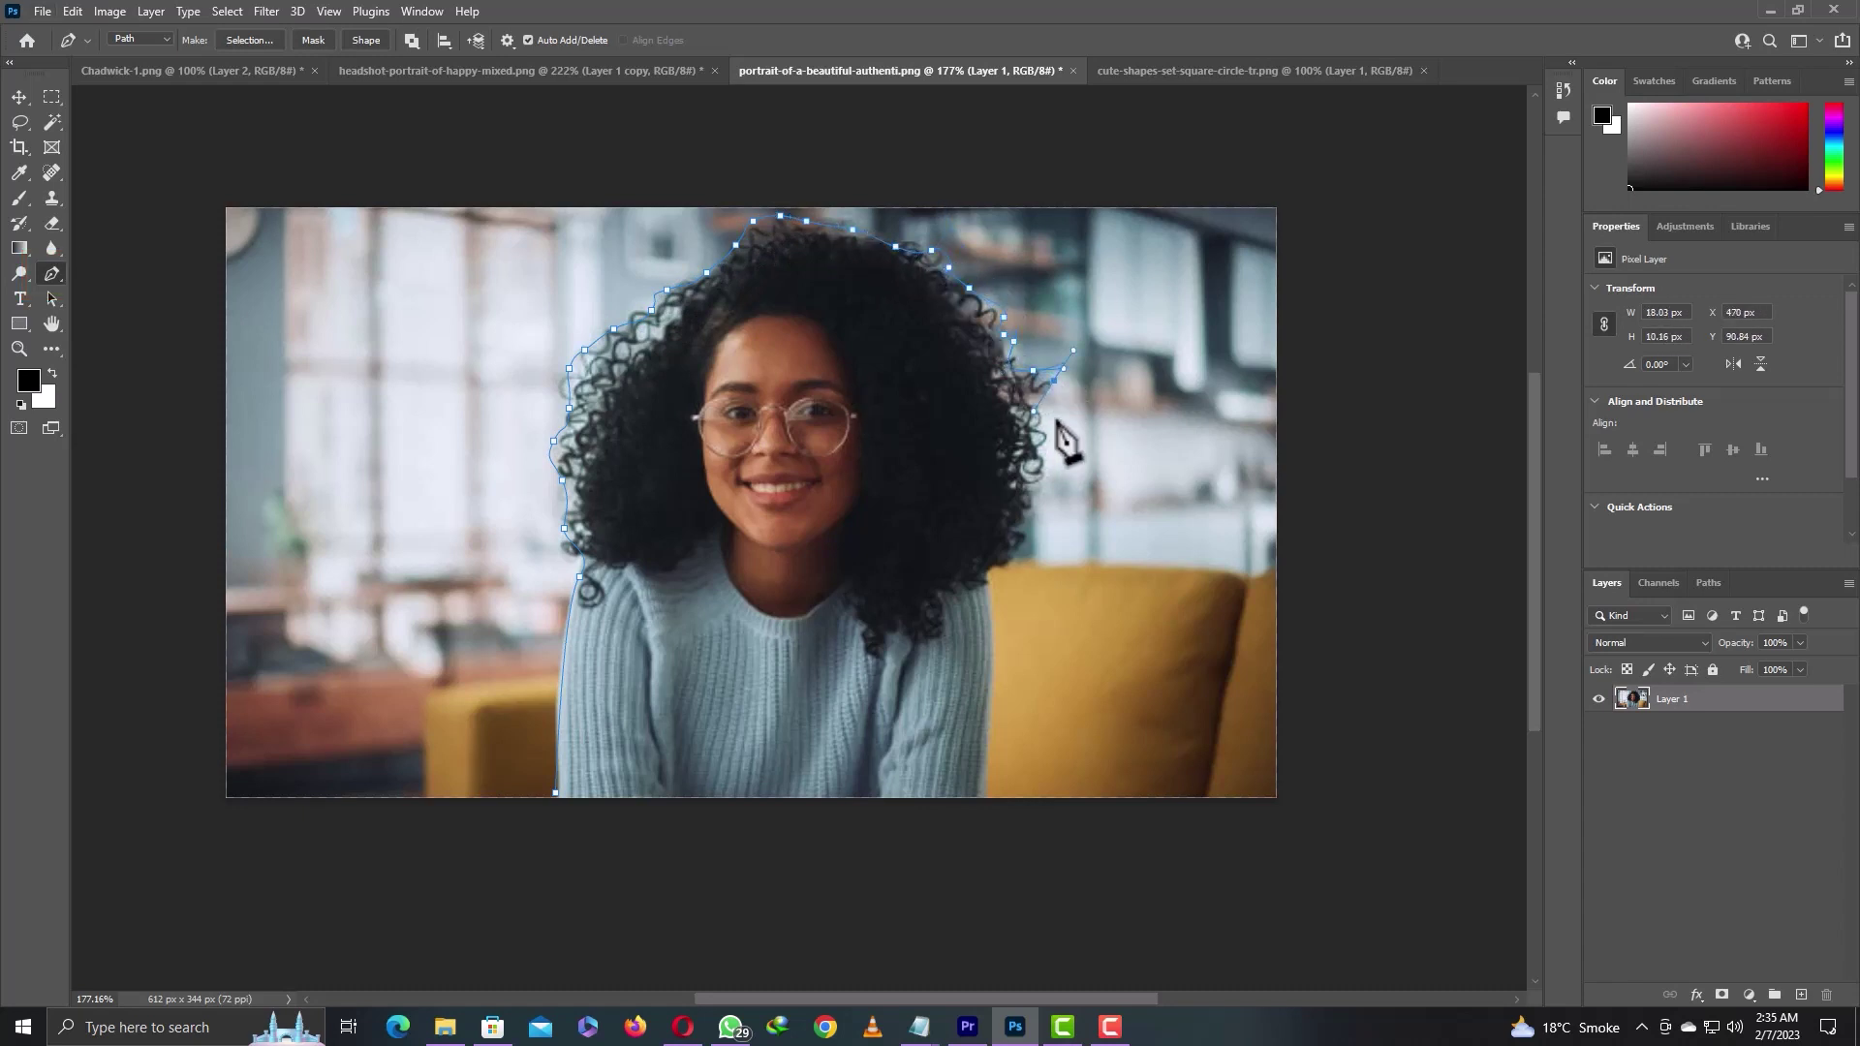
click(1044, 473)
click(1020, 541)
click(992, 672)
click(981, 799)
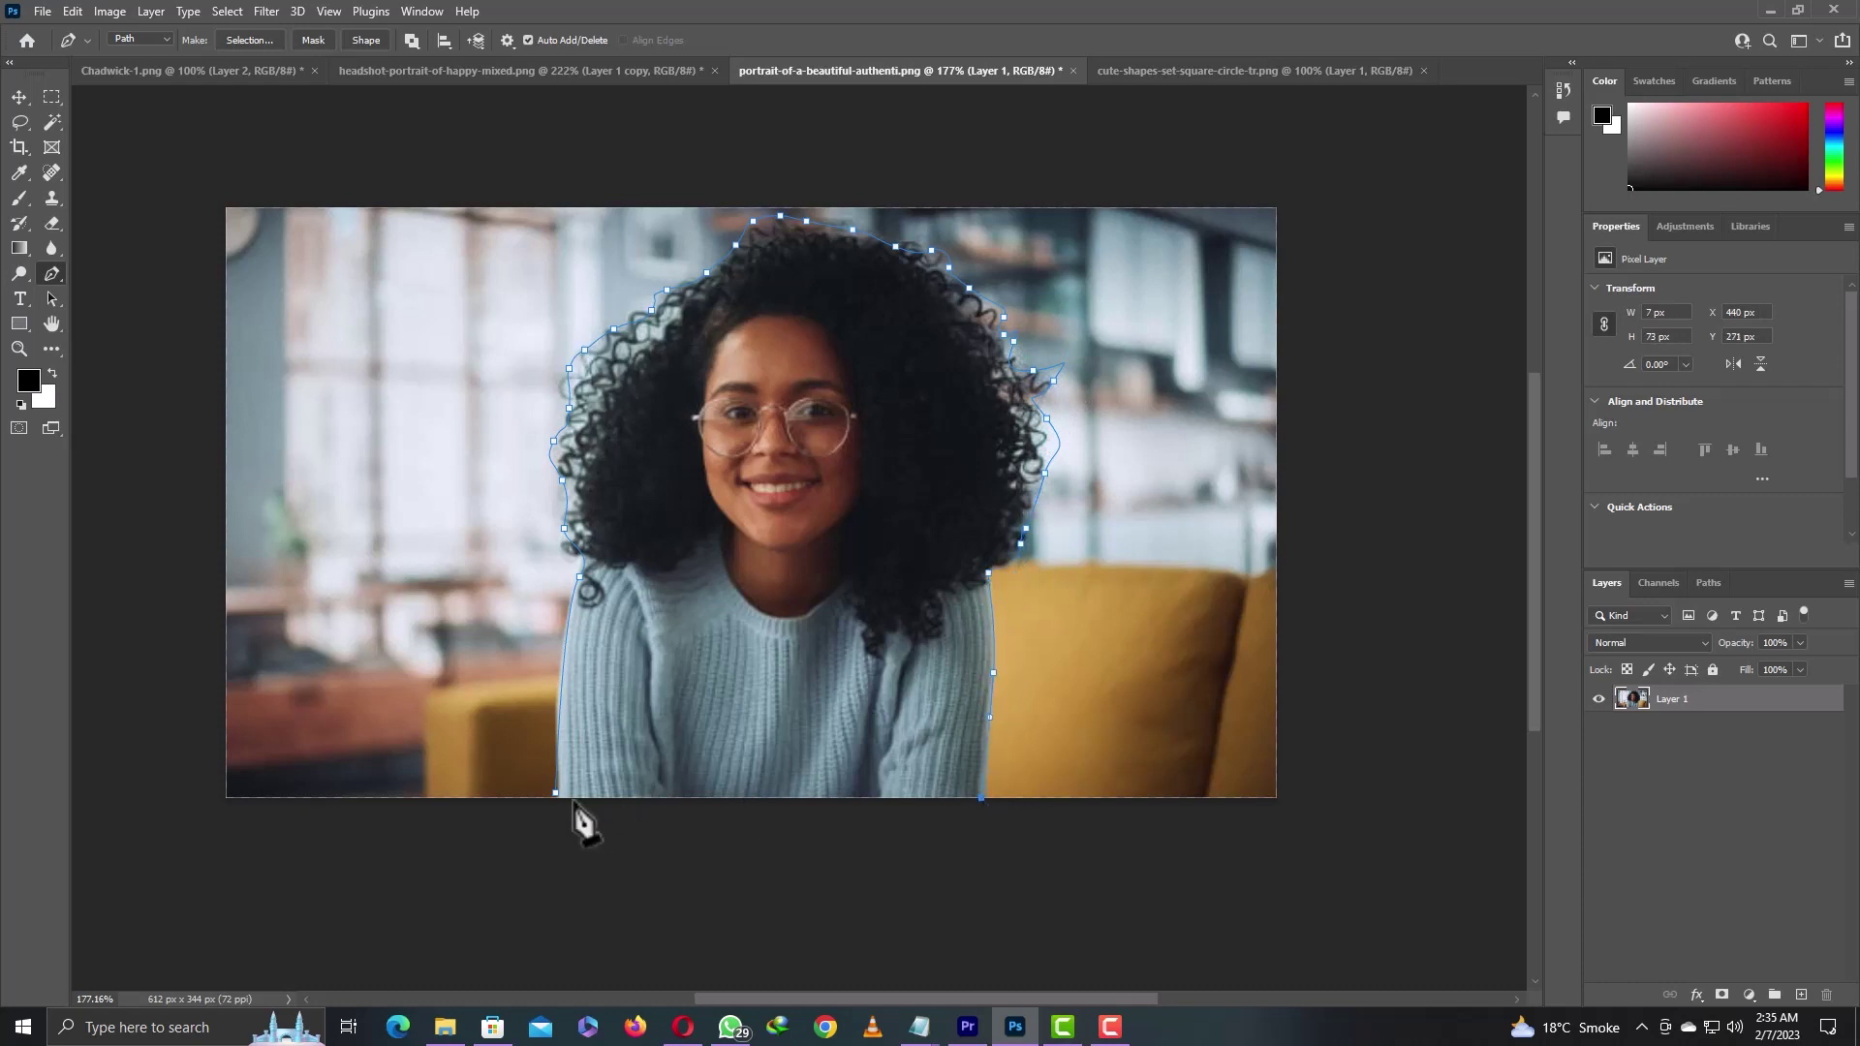
click(557, 793)
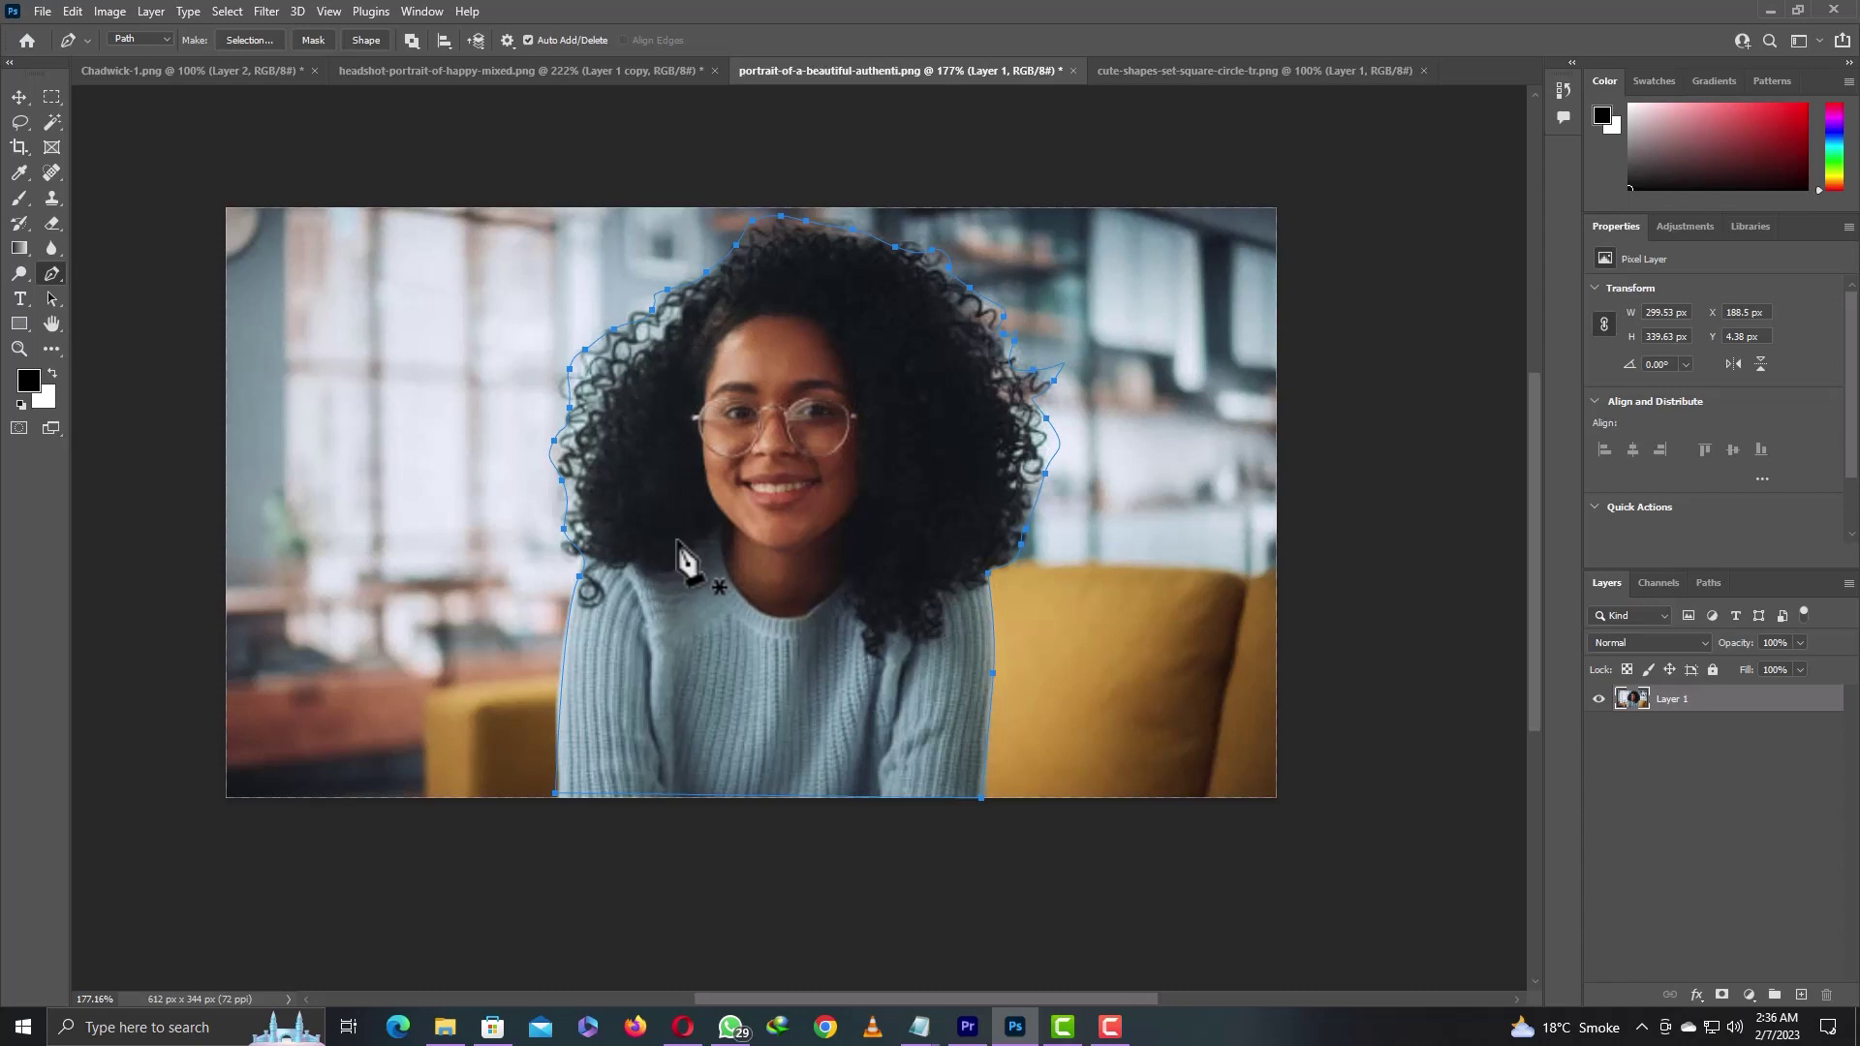
Step: Convert the traced path into a selection via Make Selection
right_click(665, 467)
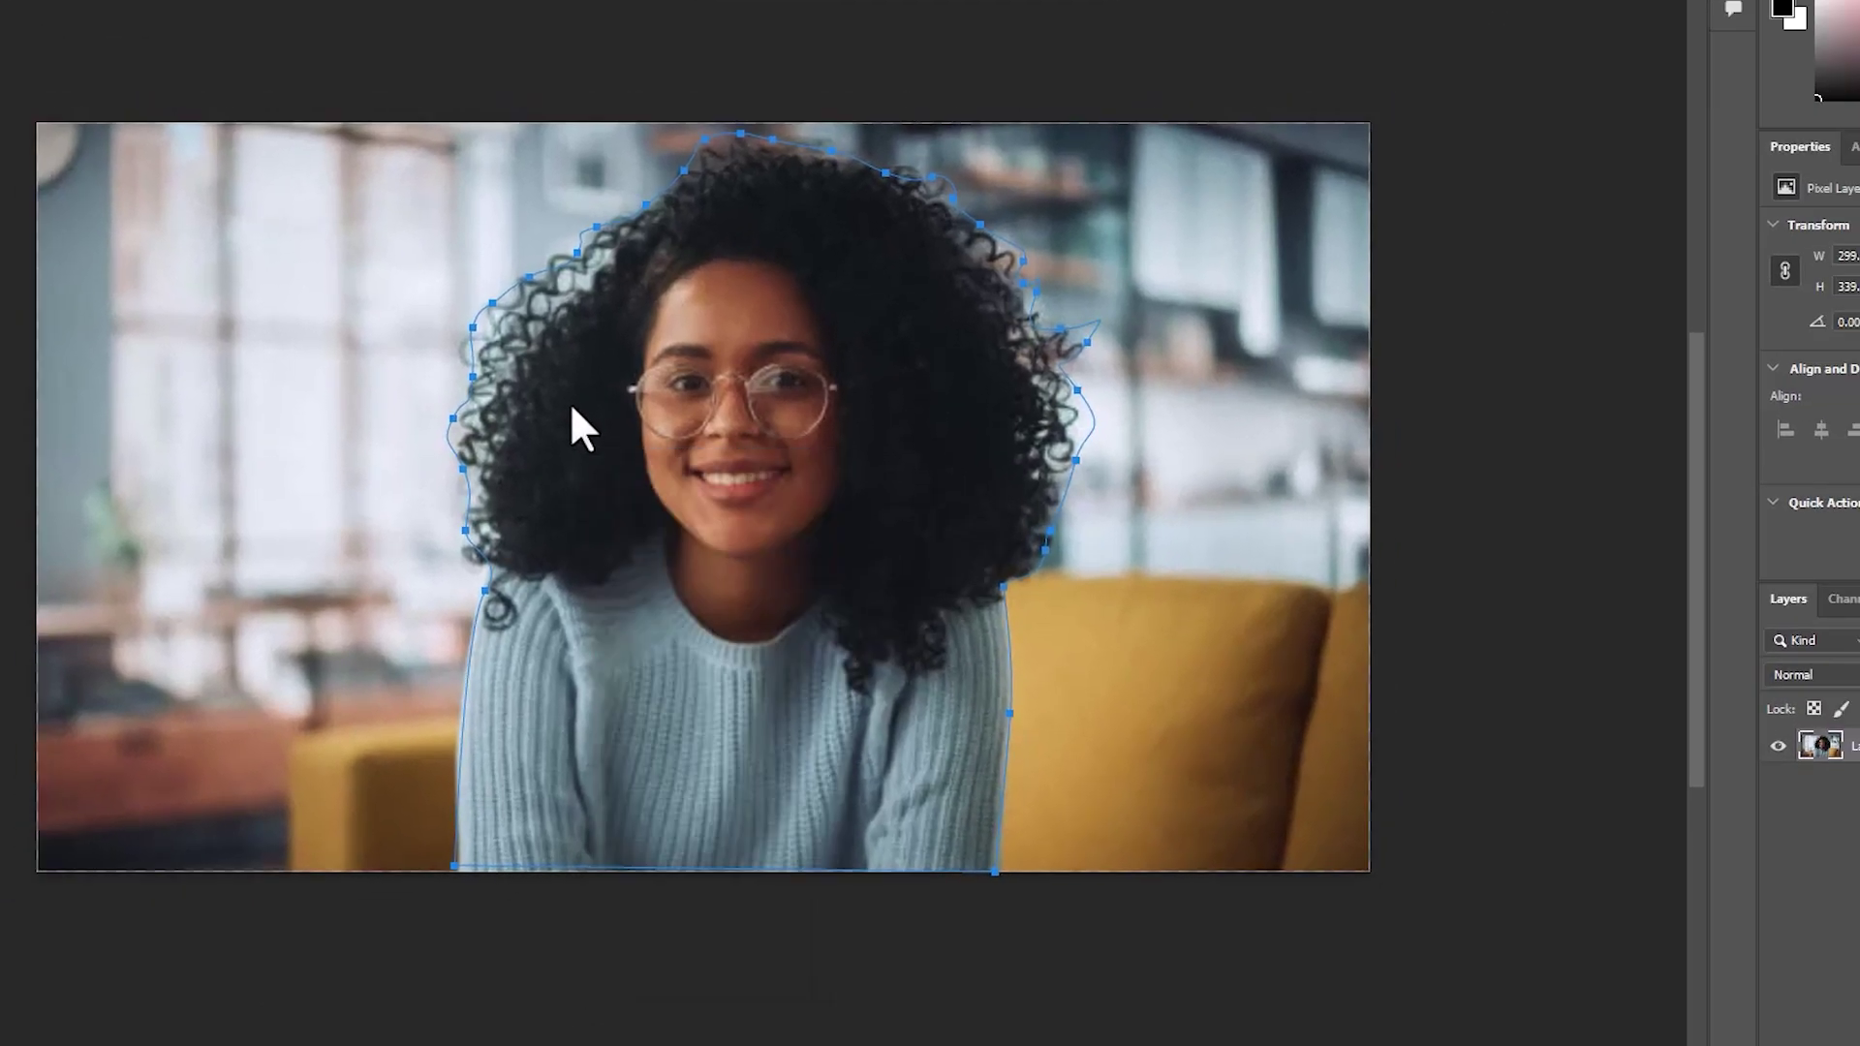
right_click(579, 428)
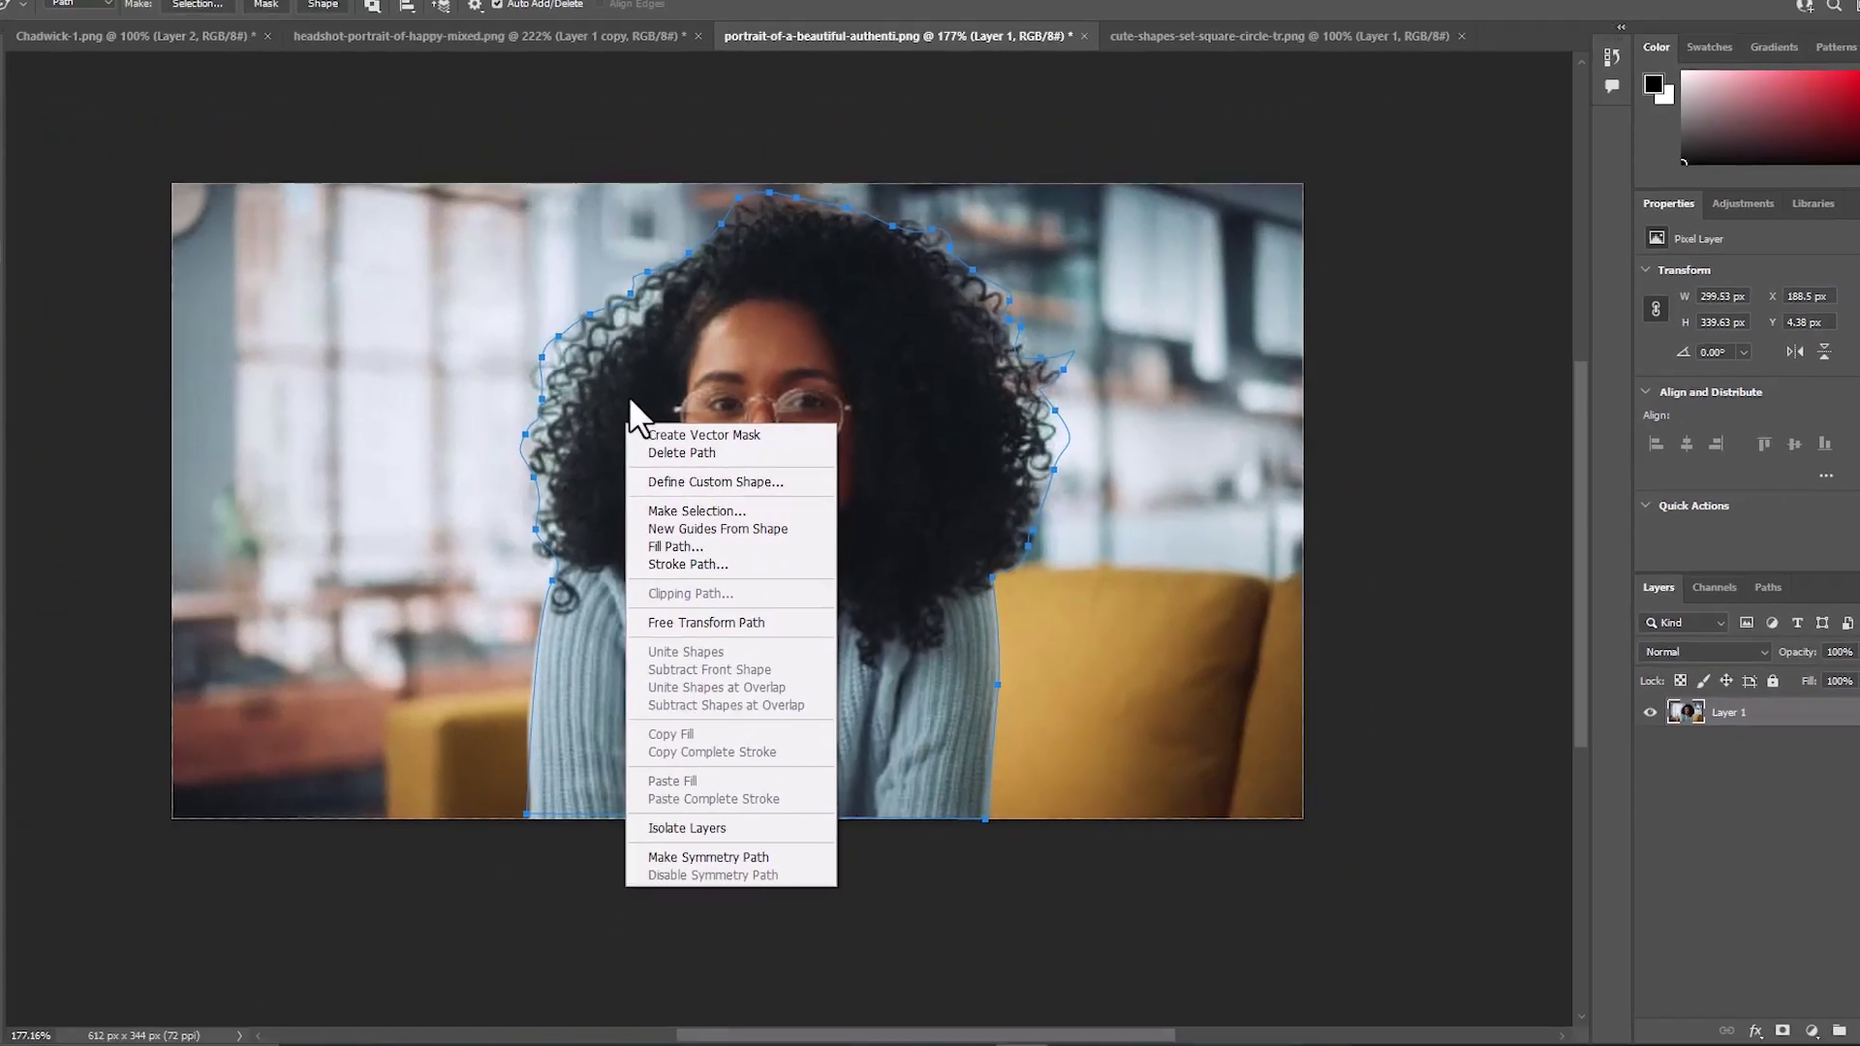
key(Escape)
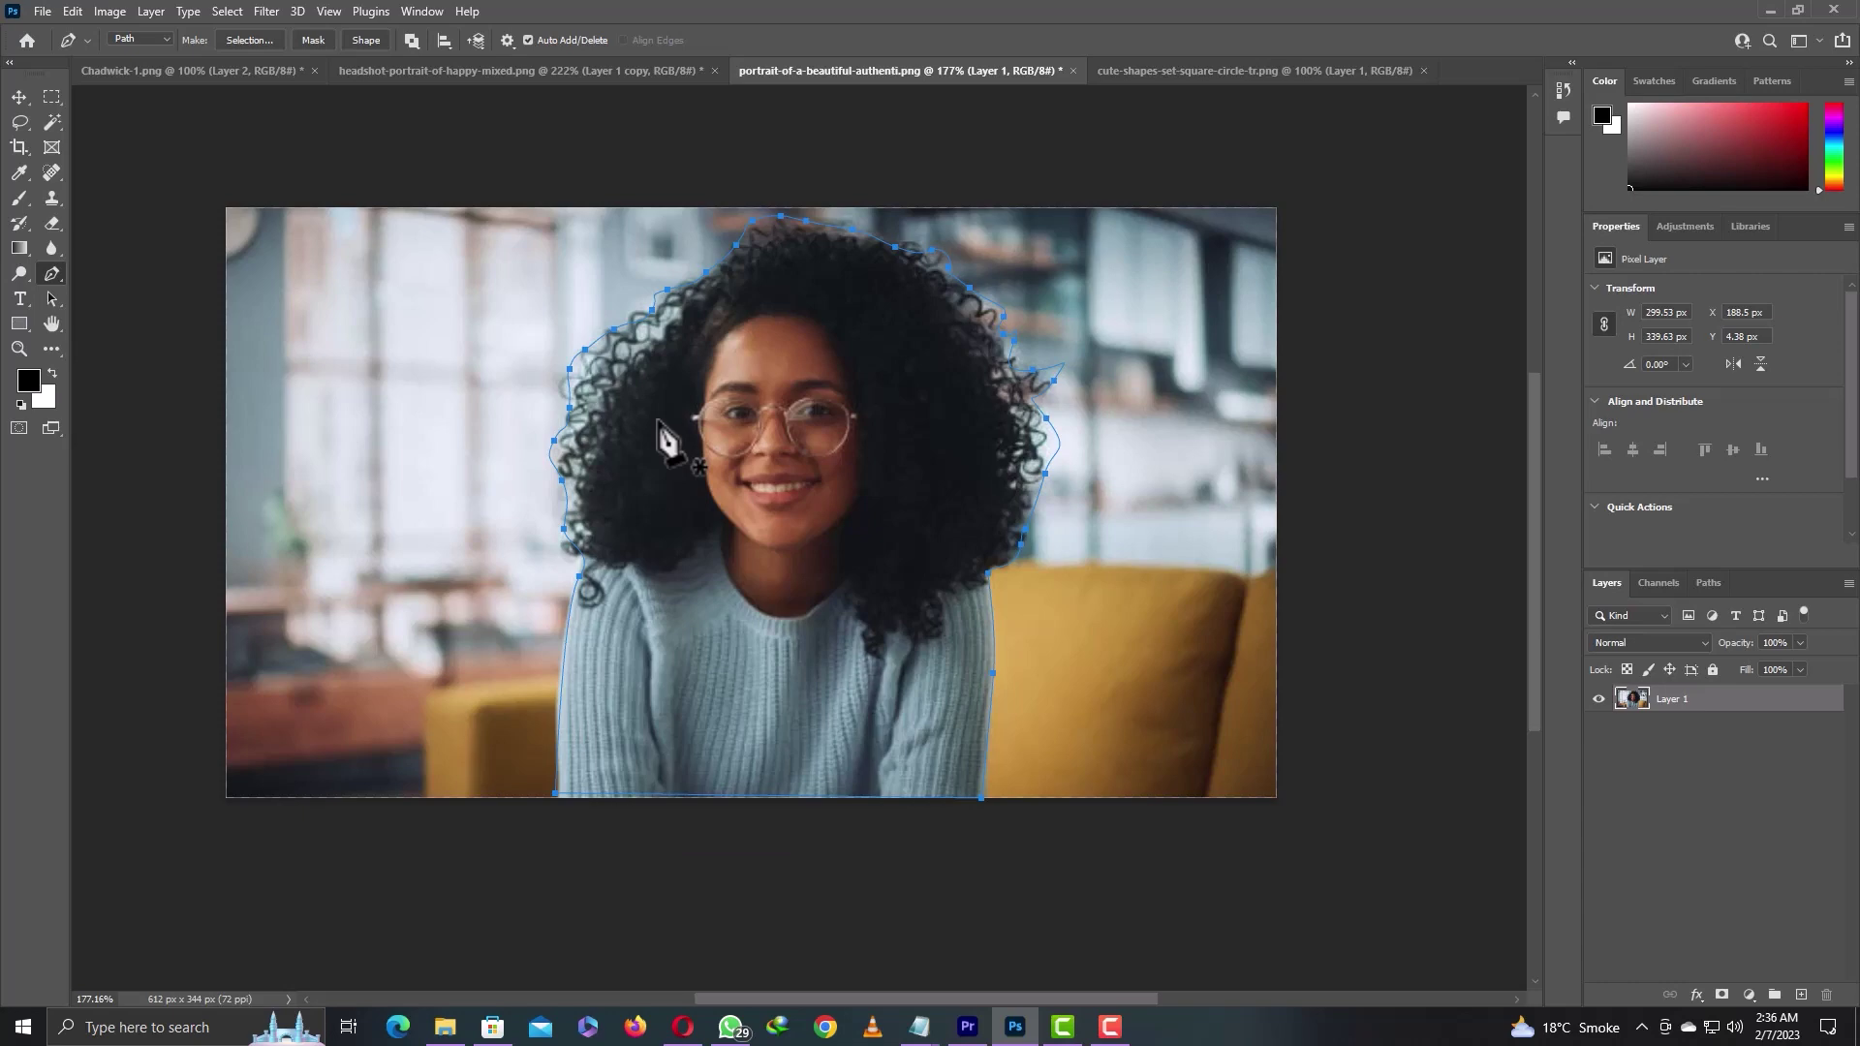
right_click(658, 423)
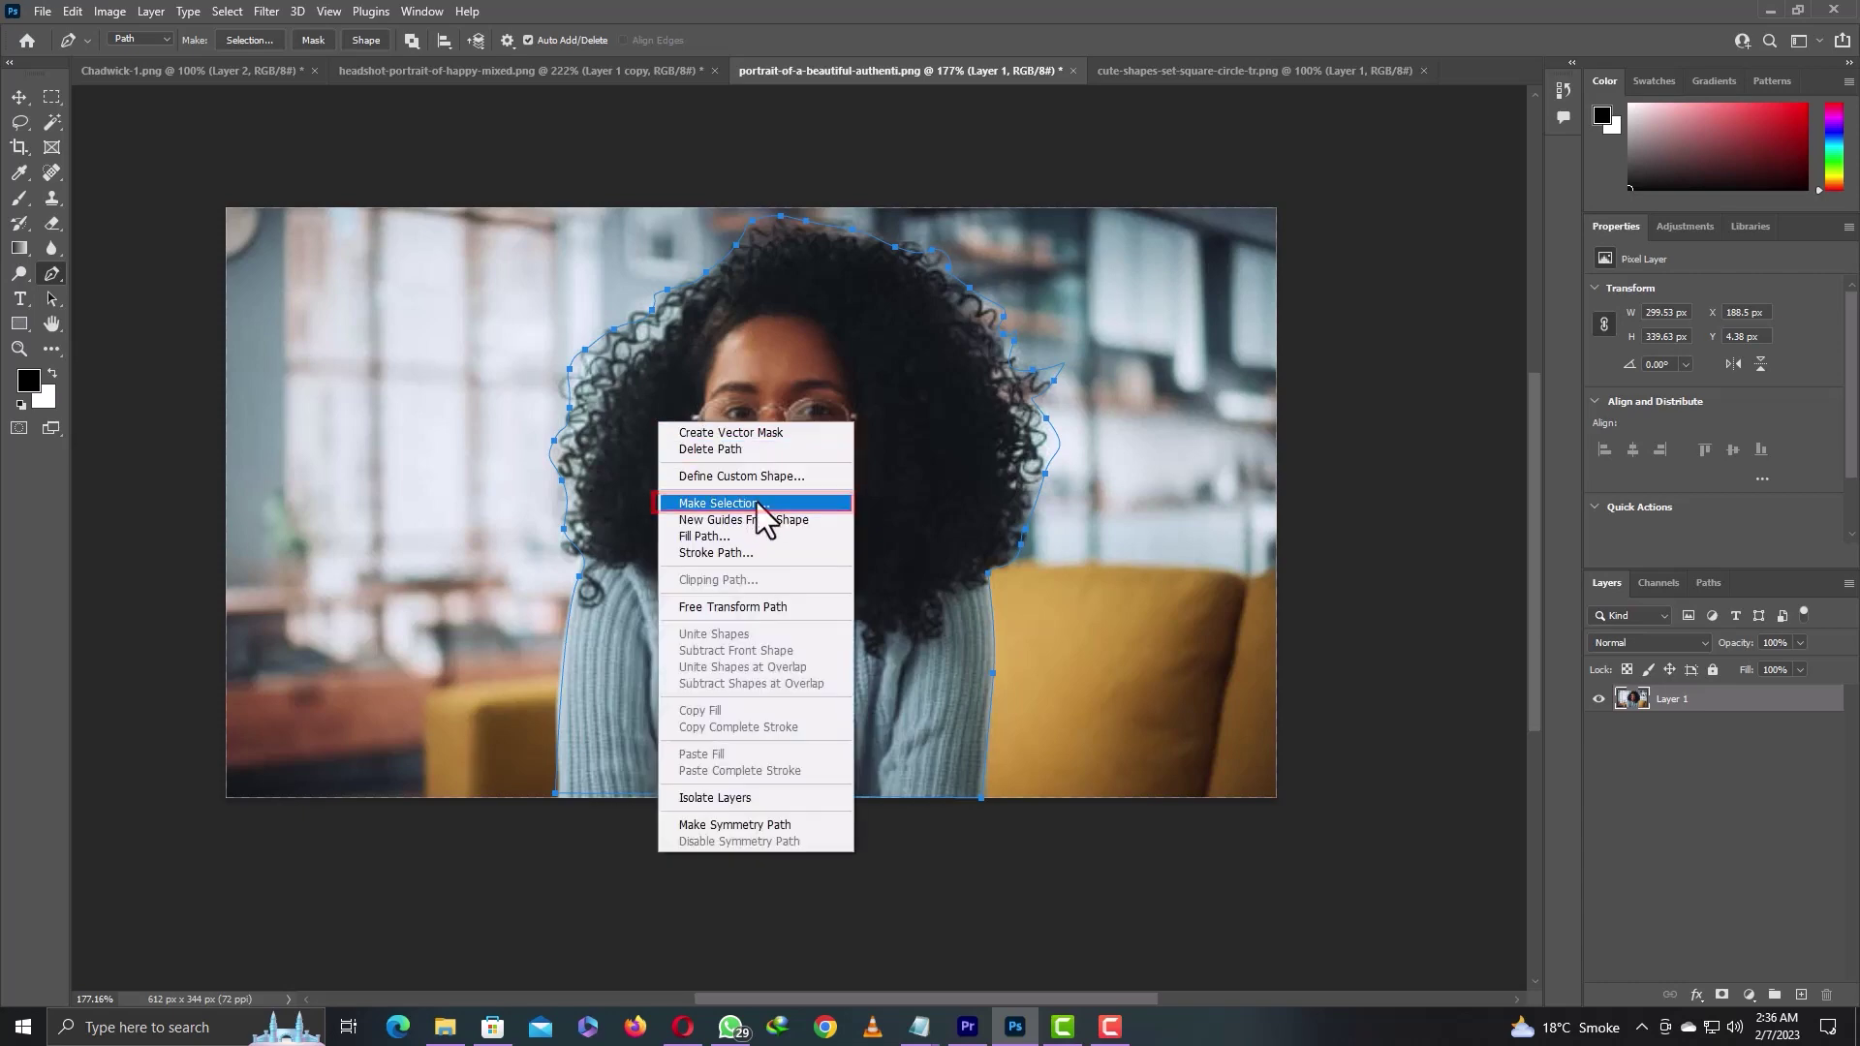
click(757, 502)
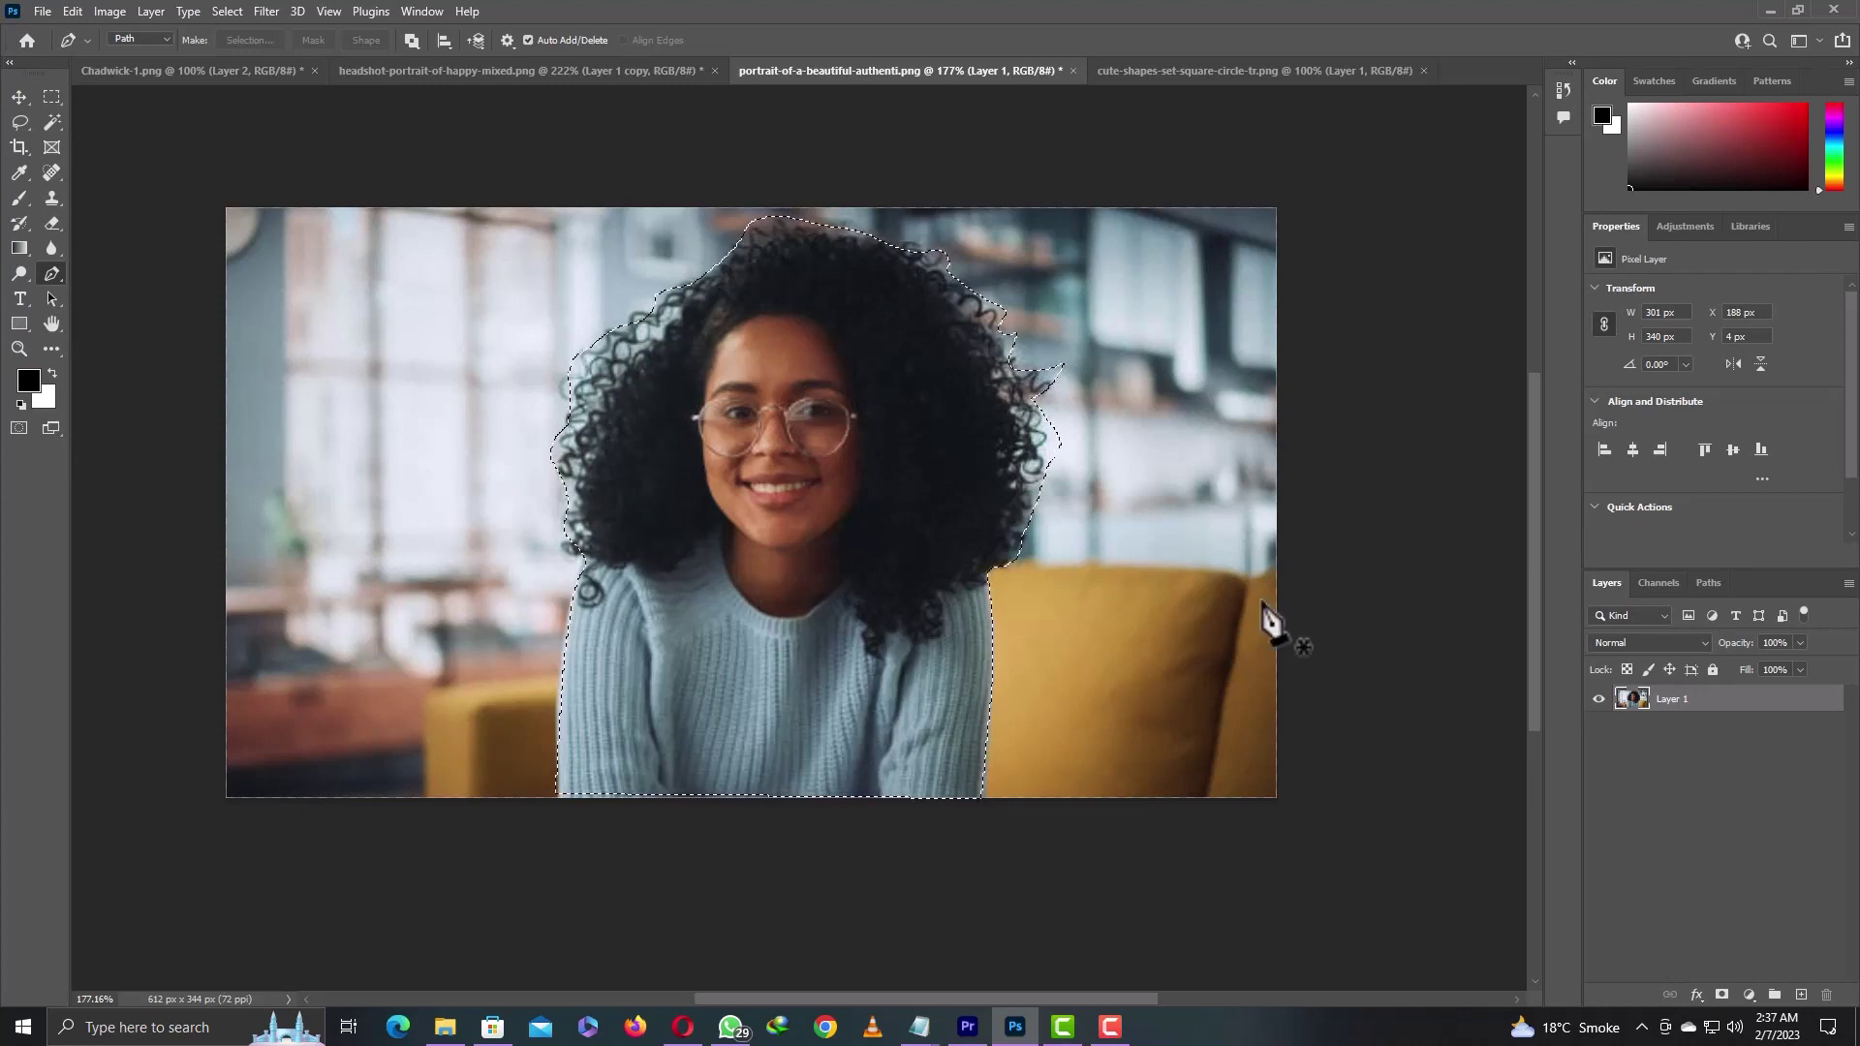
Step: Copy the selected woman to a new layer and hide the original Layer 1
key(ctrl+j)
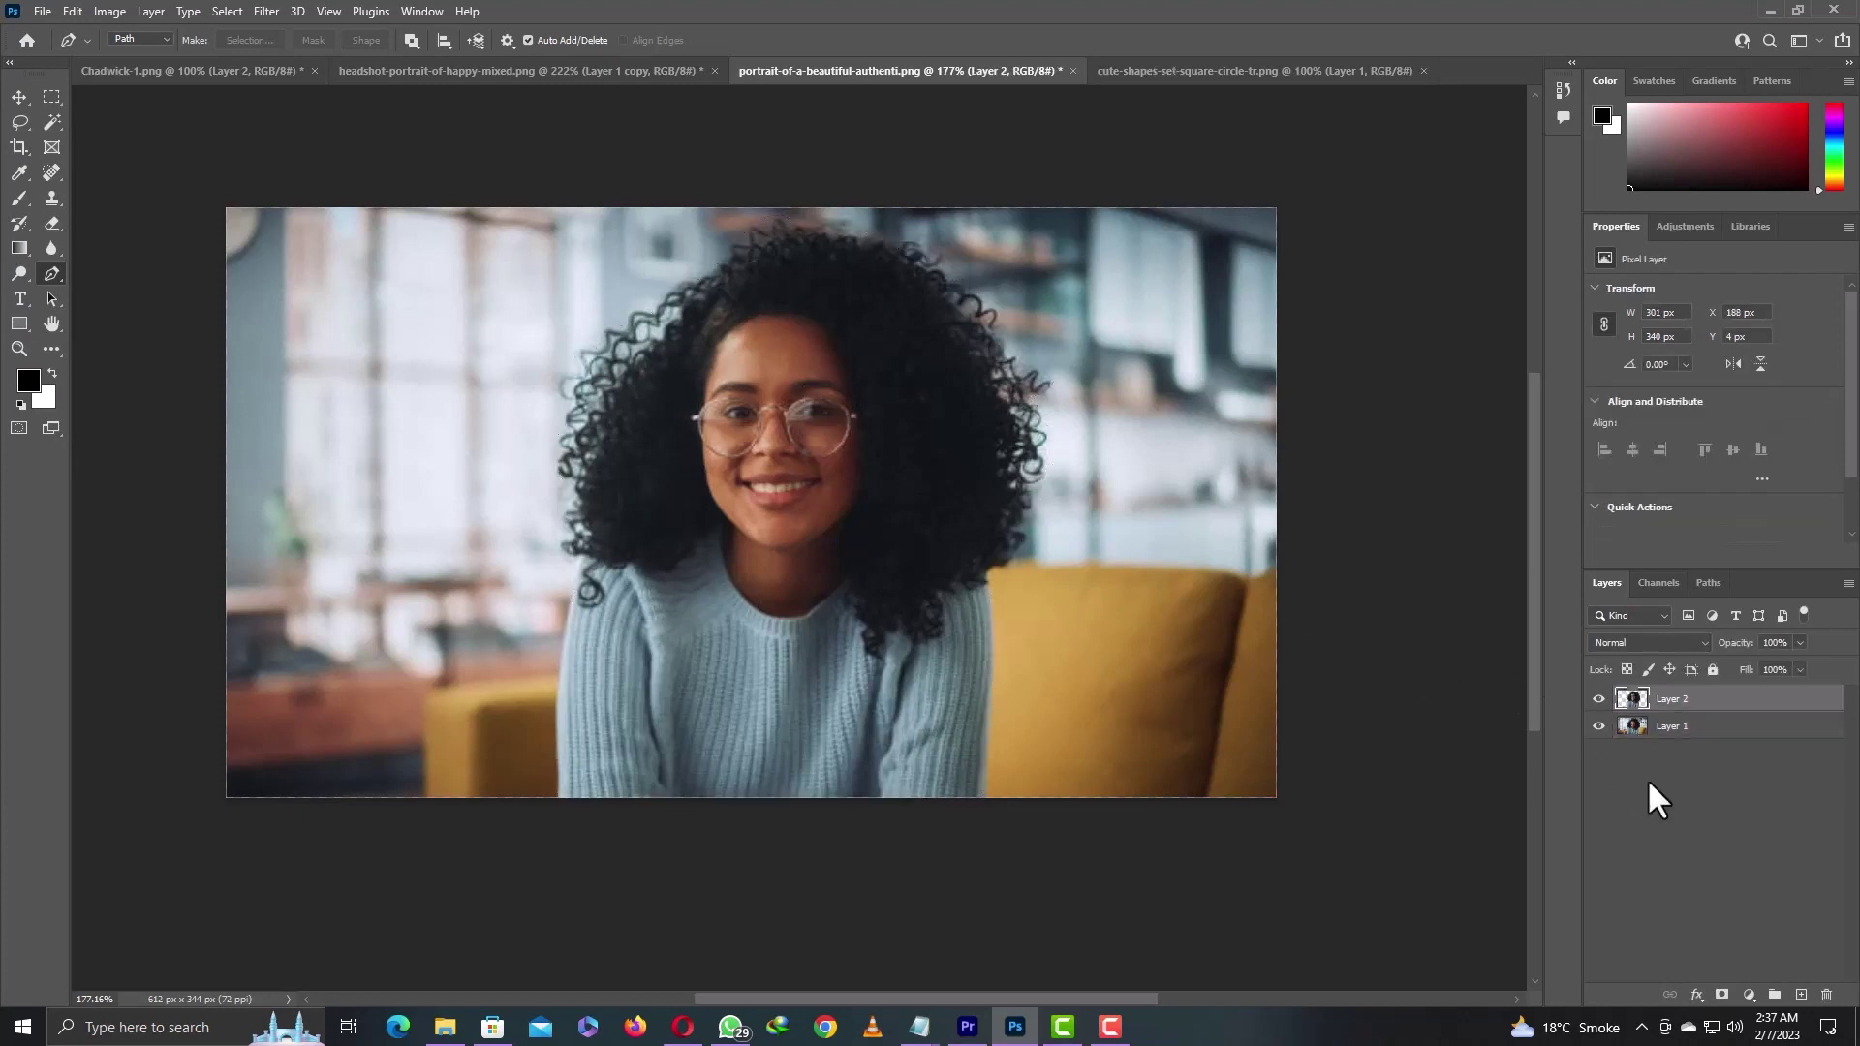
click(1598, 726)
click(1599, 726)
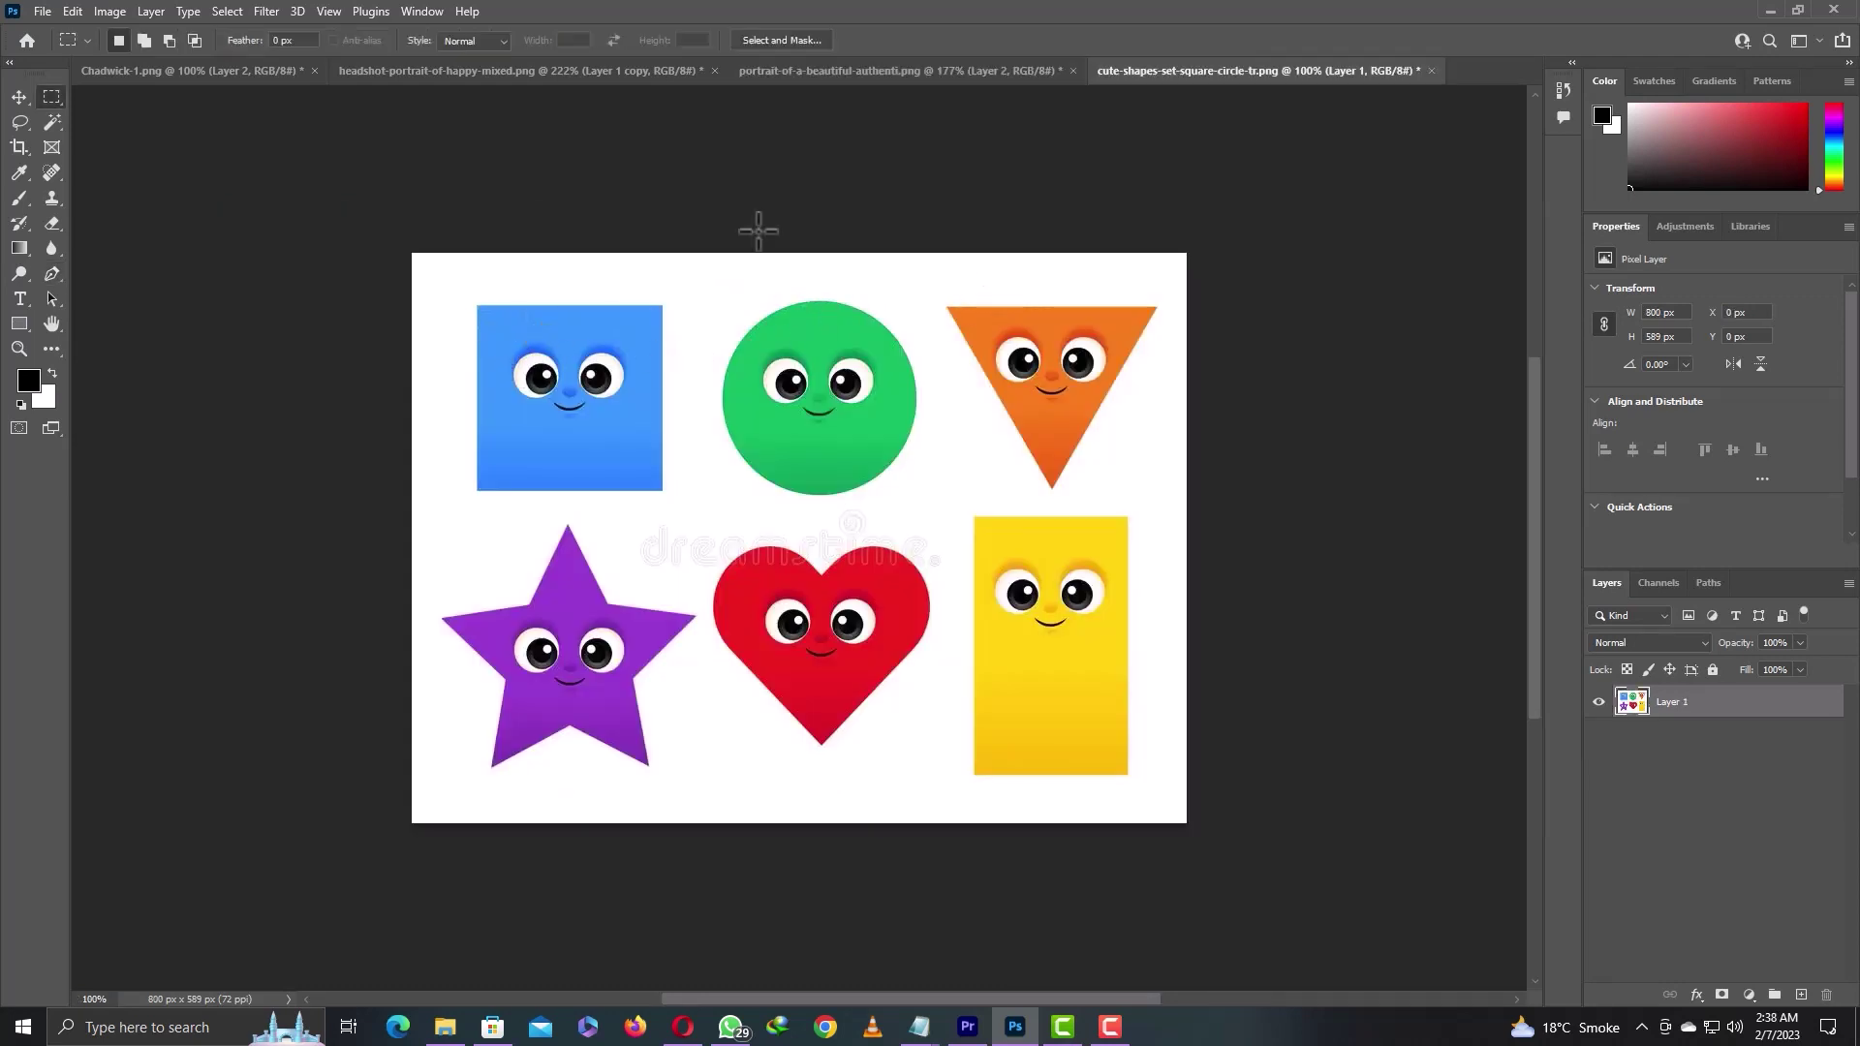
Step: Marquee-select the blue square, copy it to a new layer, and hide the original shapes layer
click(19, 97)
drag(631, 347, 632, 385)
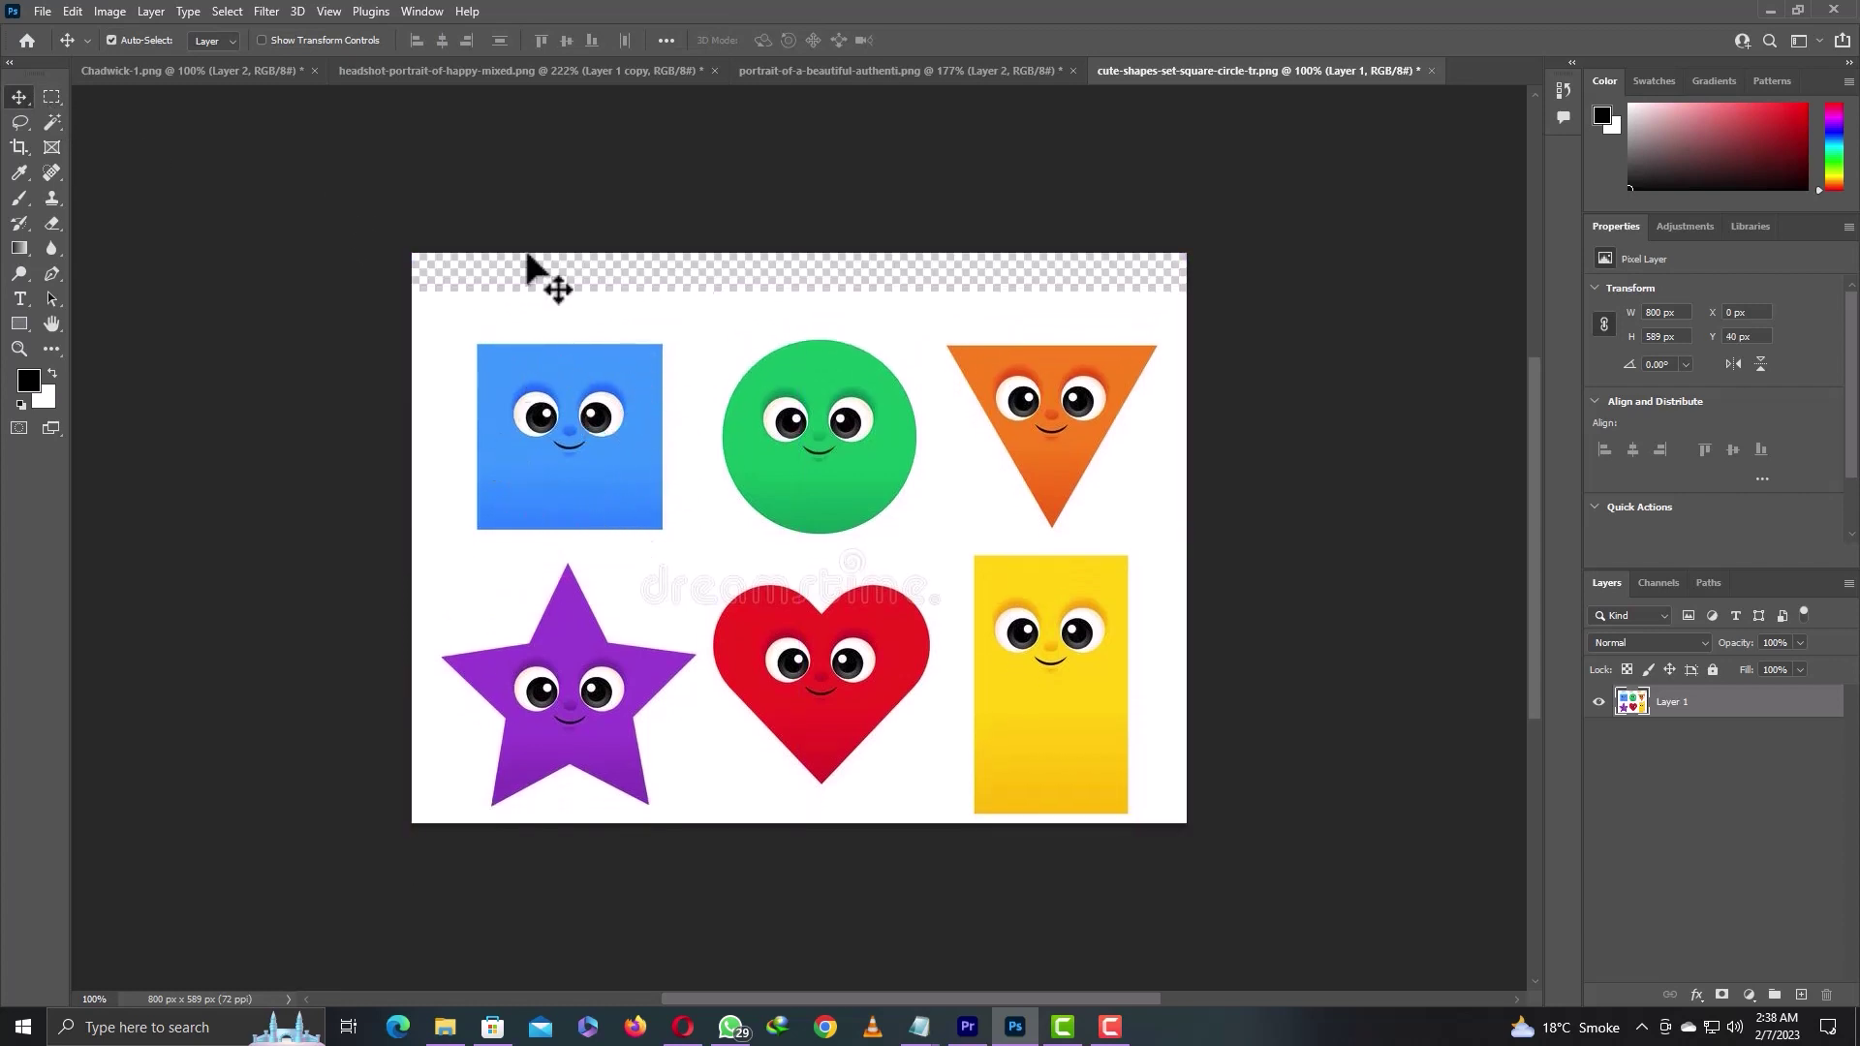
drag(726, 412, 727, 373)
click(52, 96)
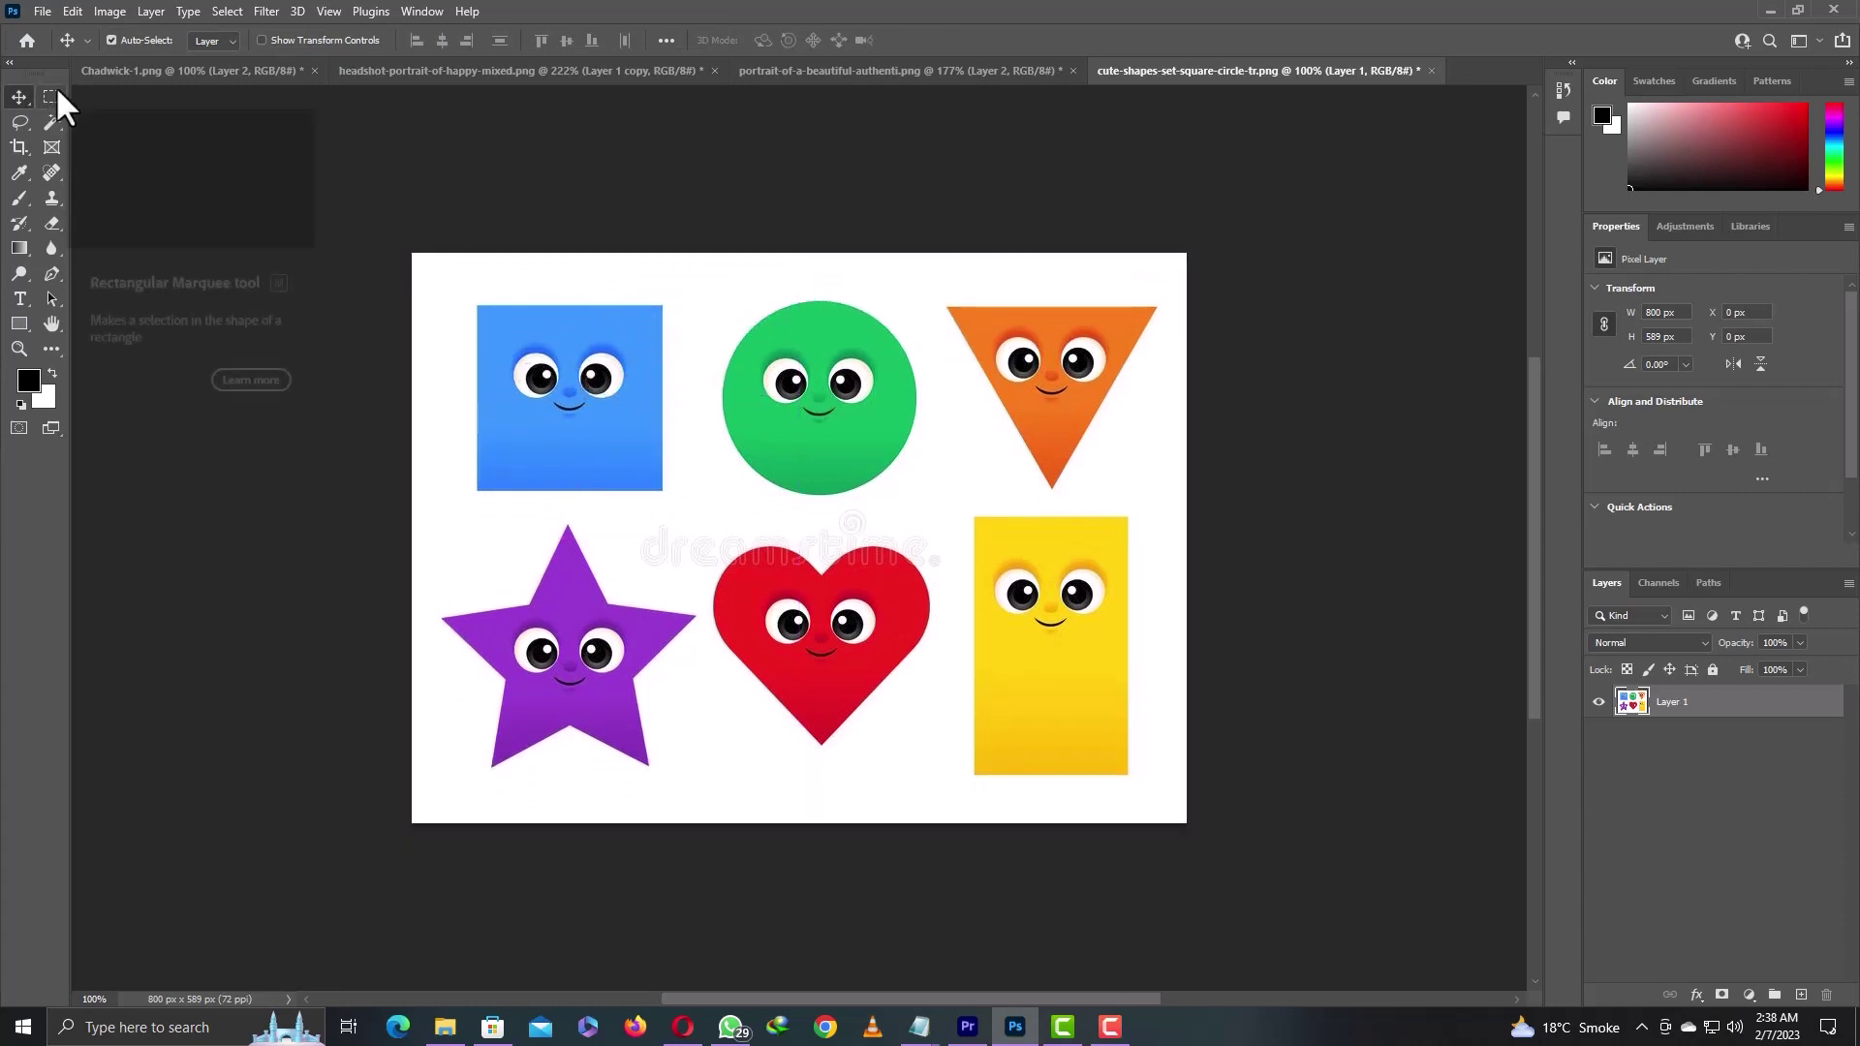
drag(479, 303, 662, 490)
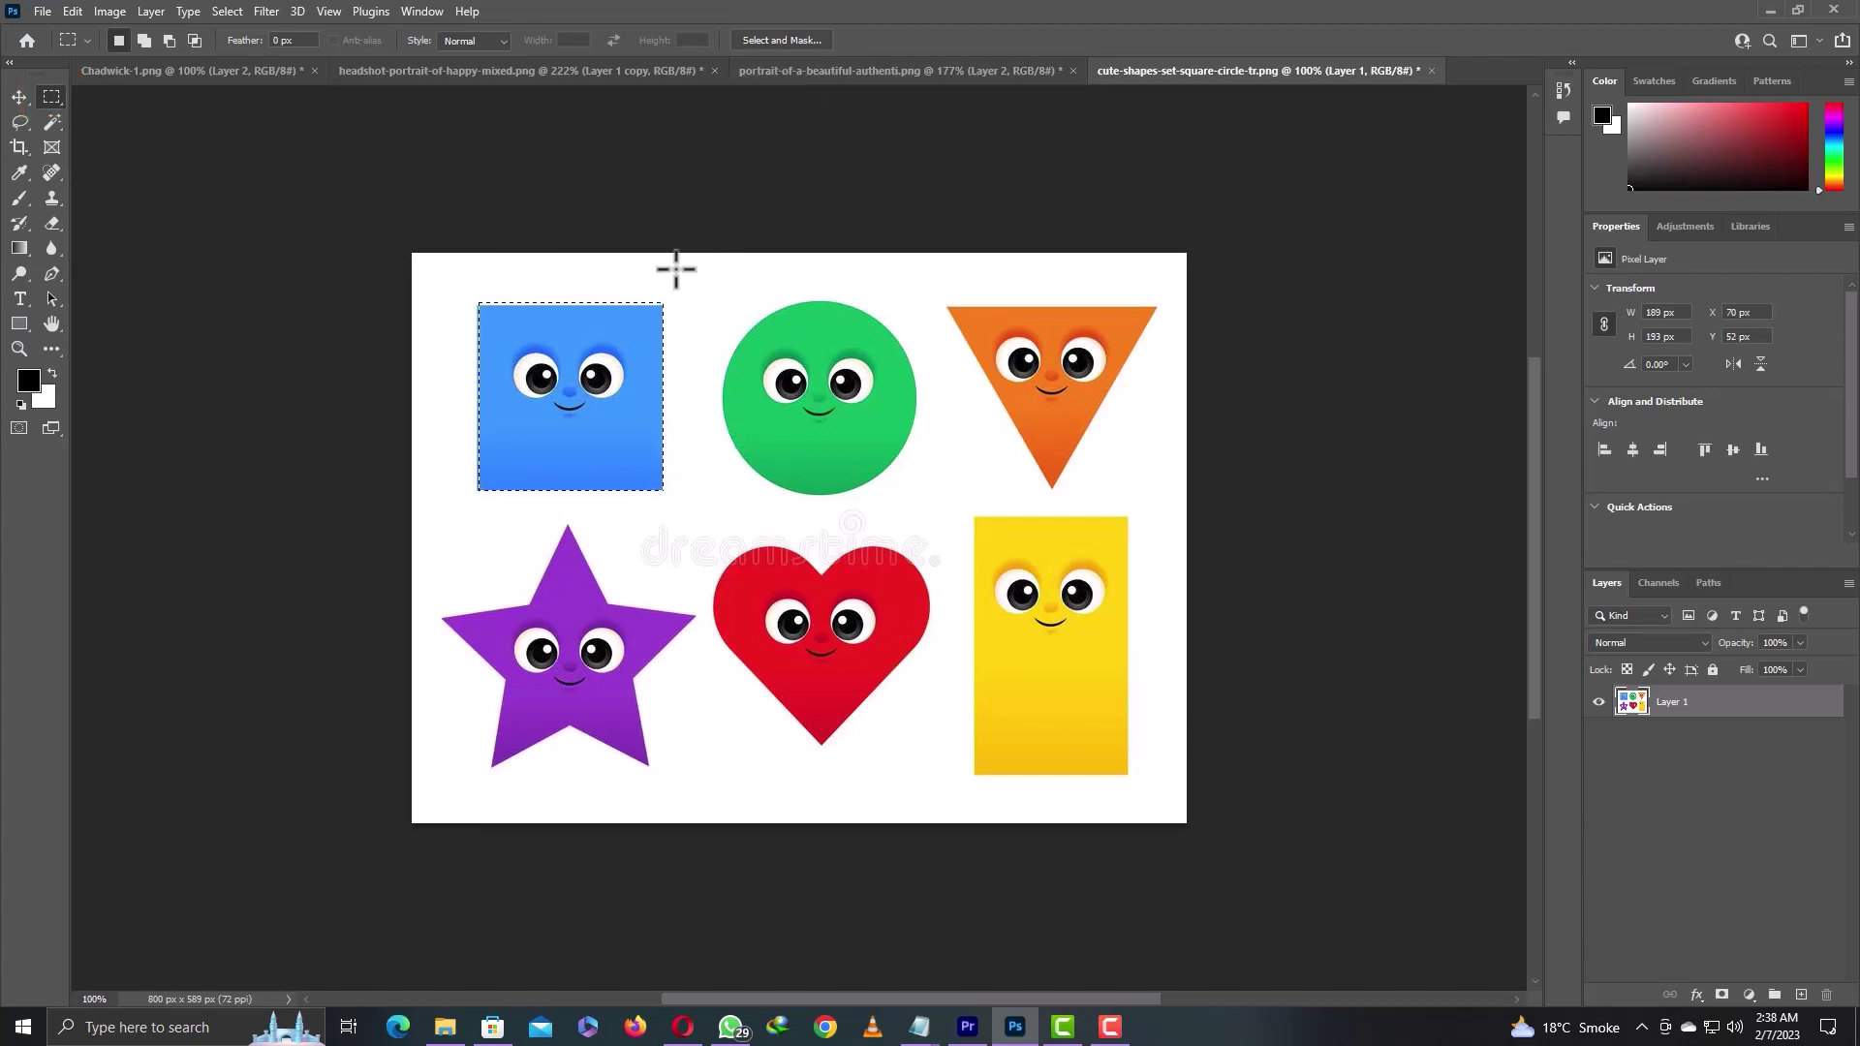
key(v)
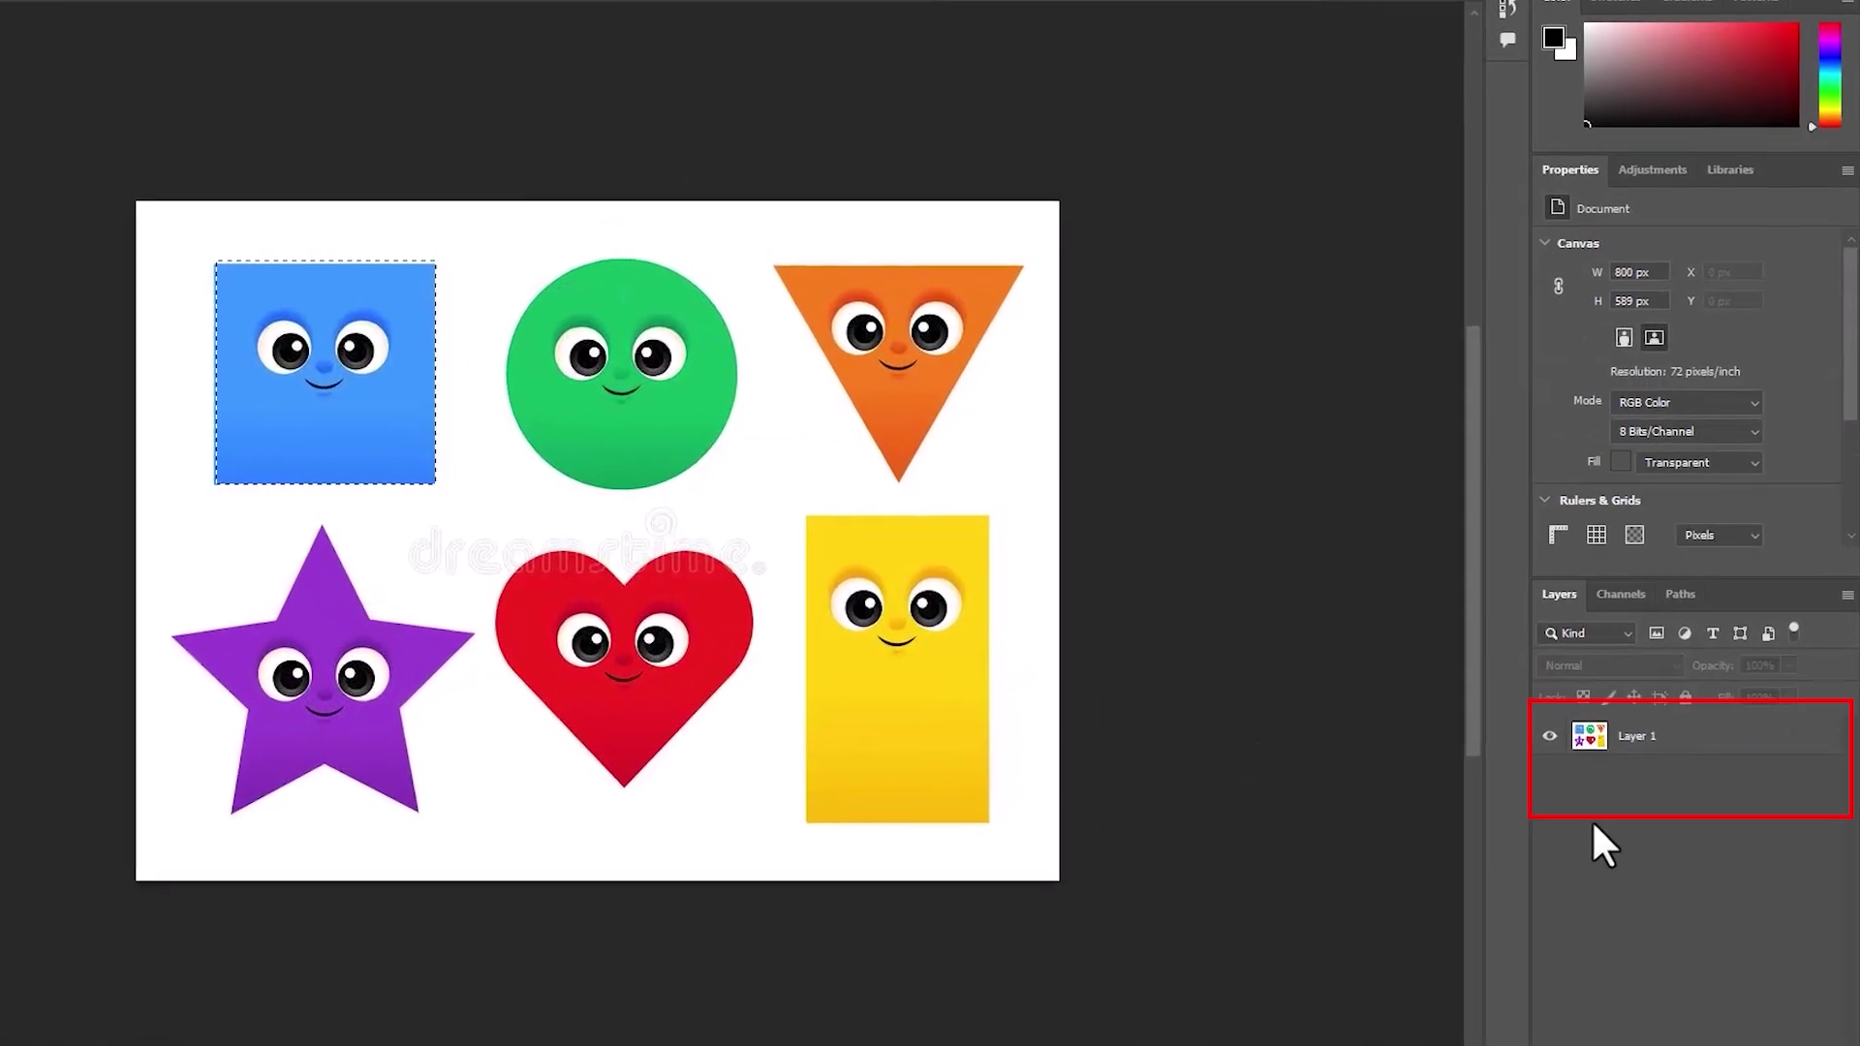
key(ctrl+j)
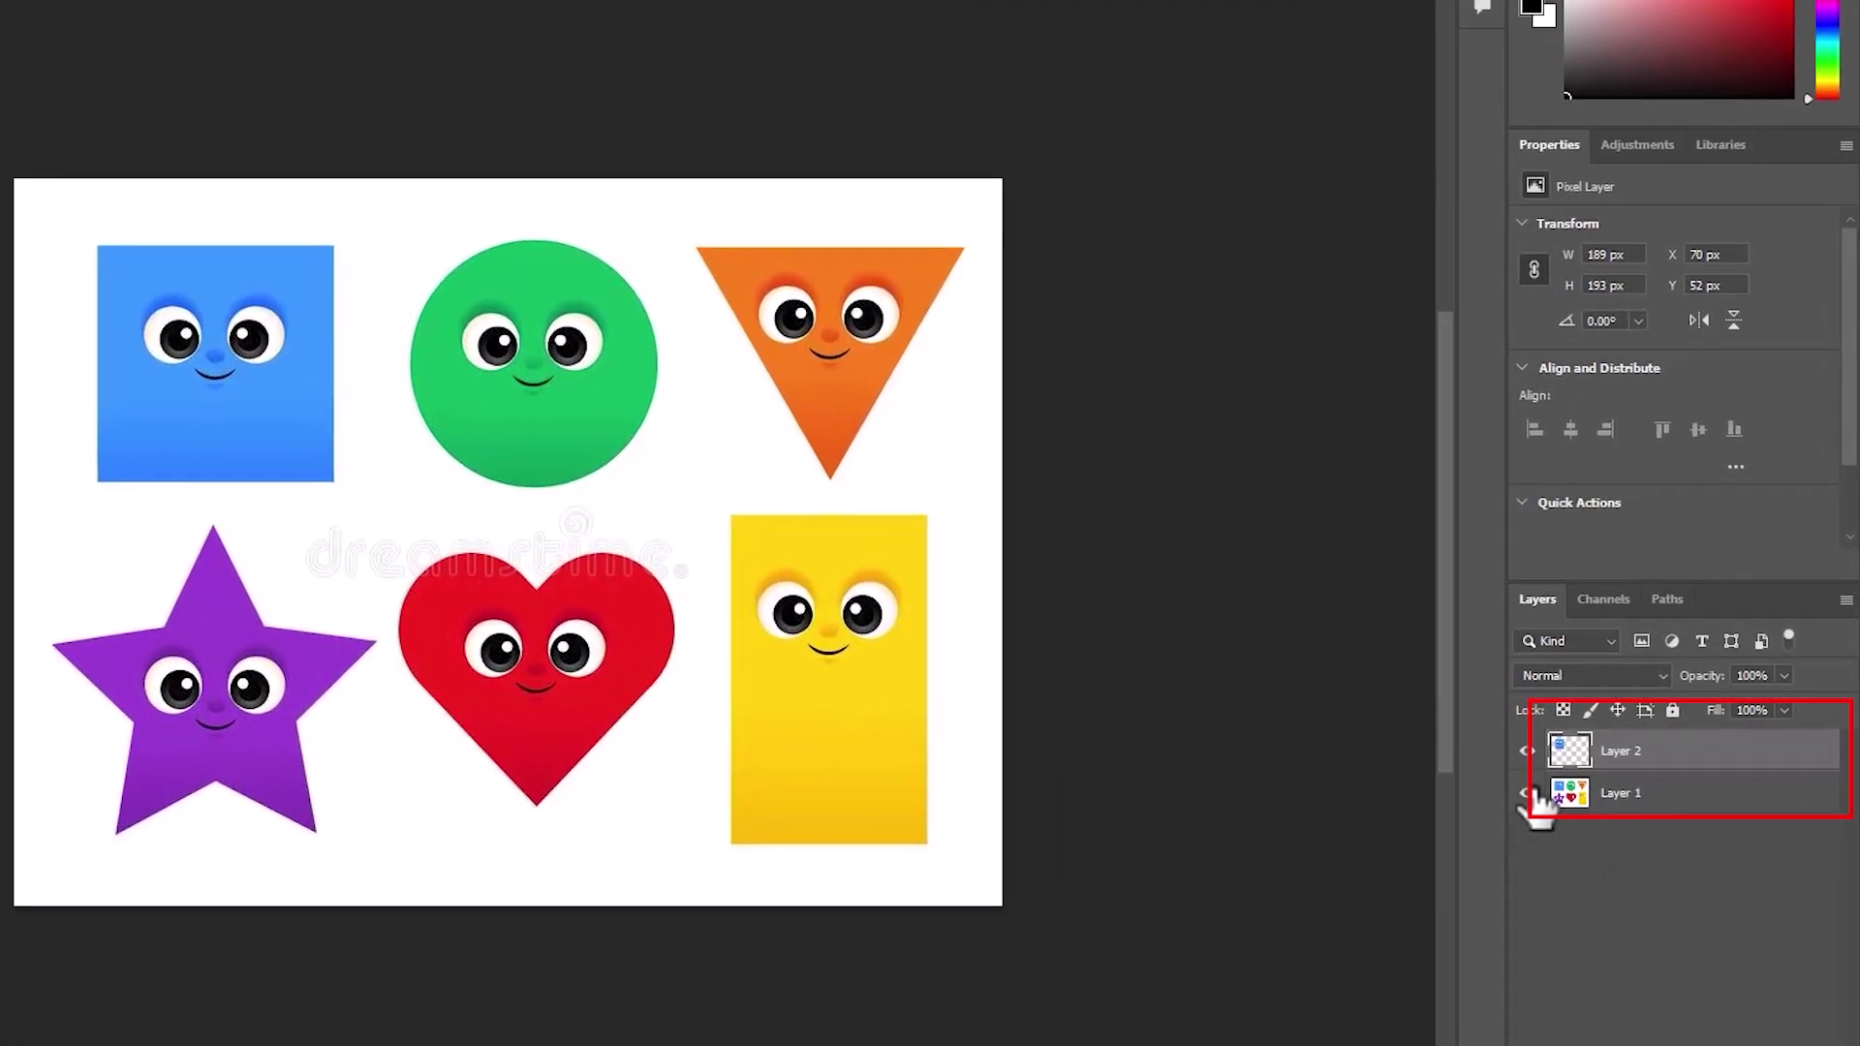
click(1529, 794)
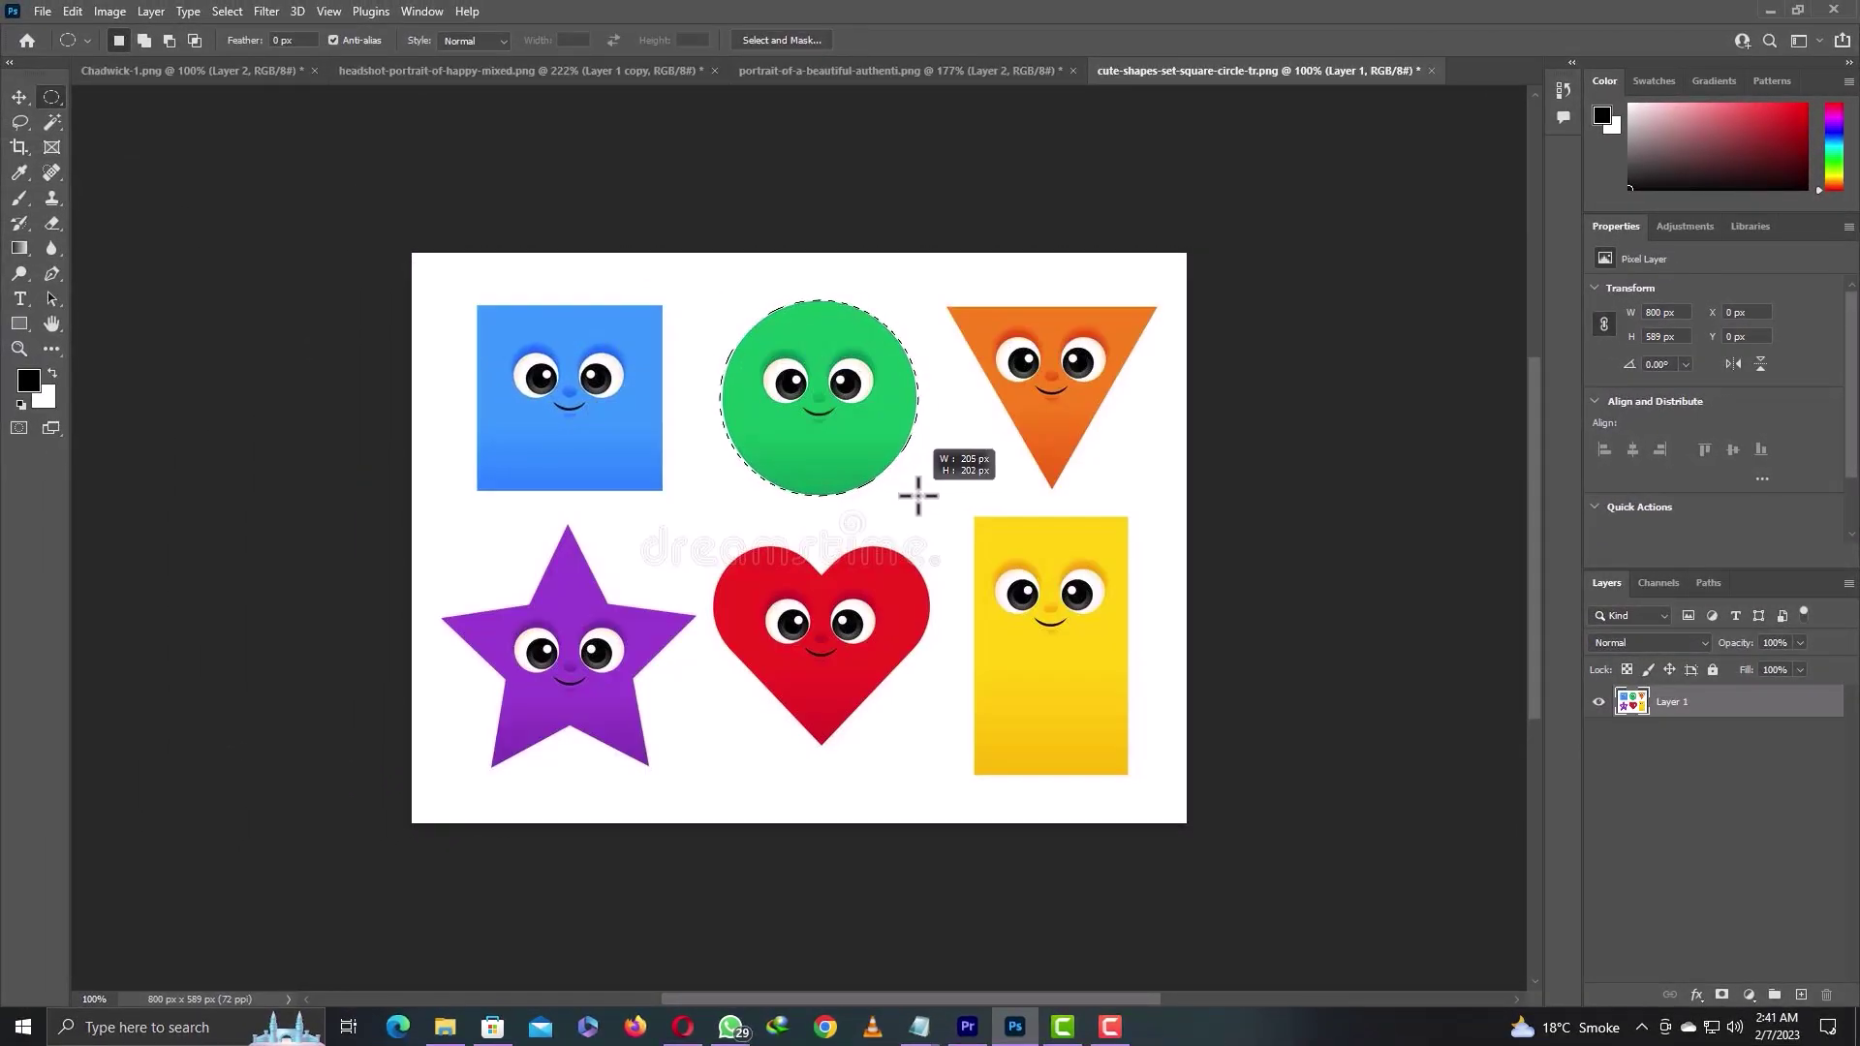
Step: Elliptically select the green circle, copy it to a new layer, and hide the original shapes layer
drag(917, 496, 914, 491)
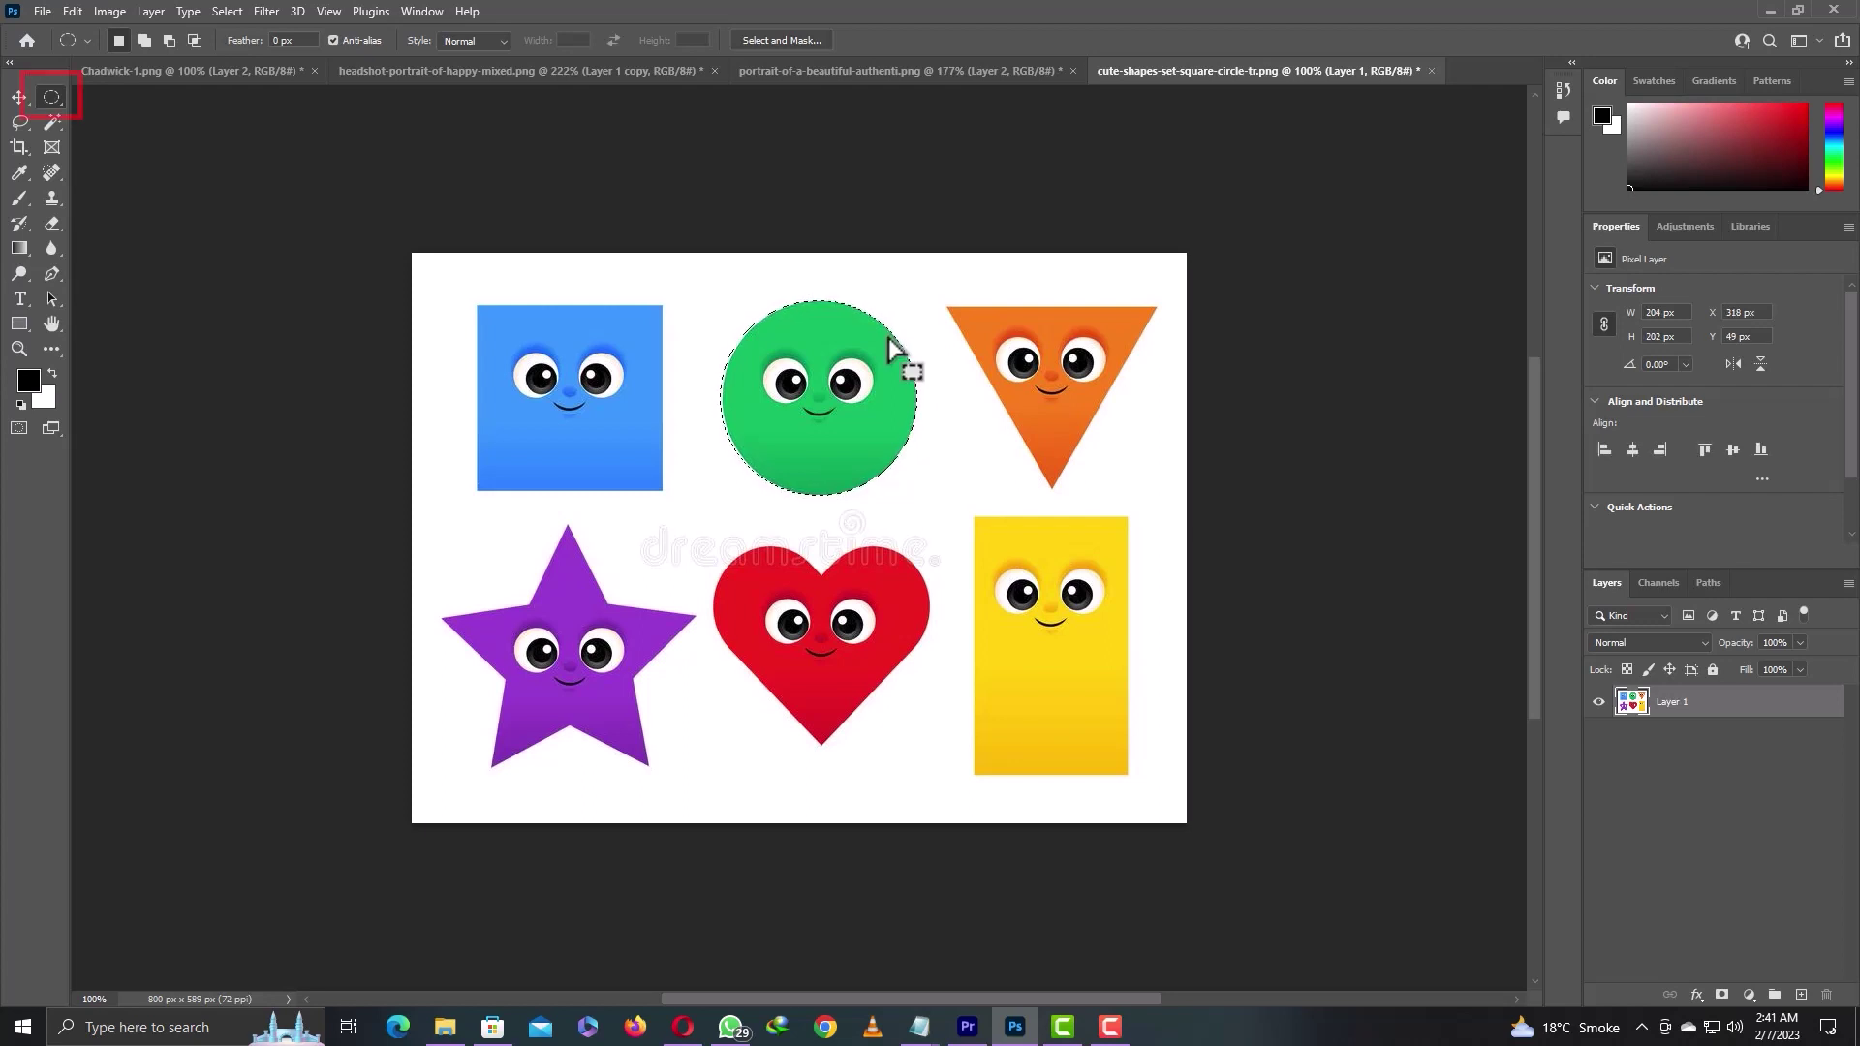
key(ctrl+j)
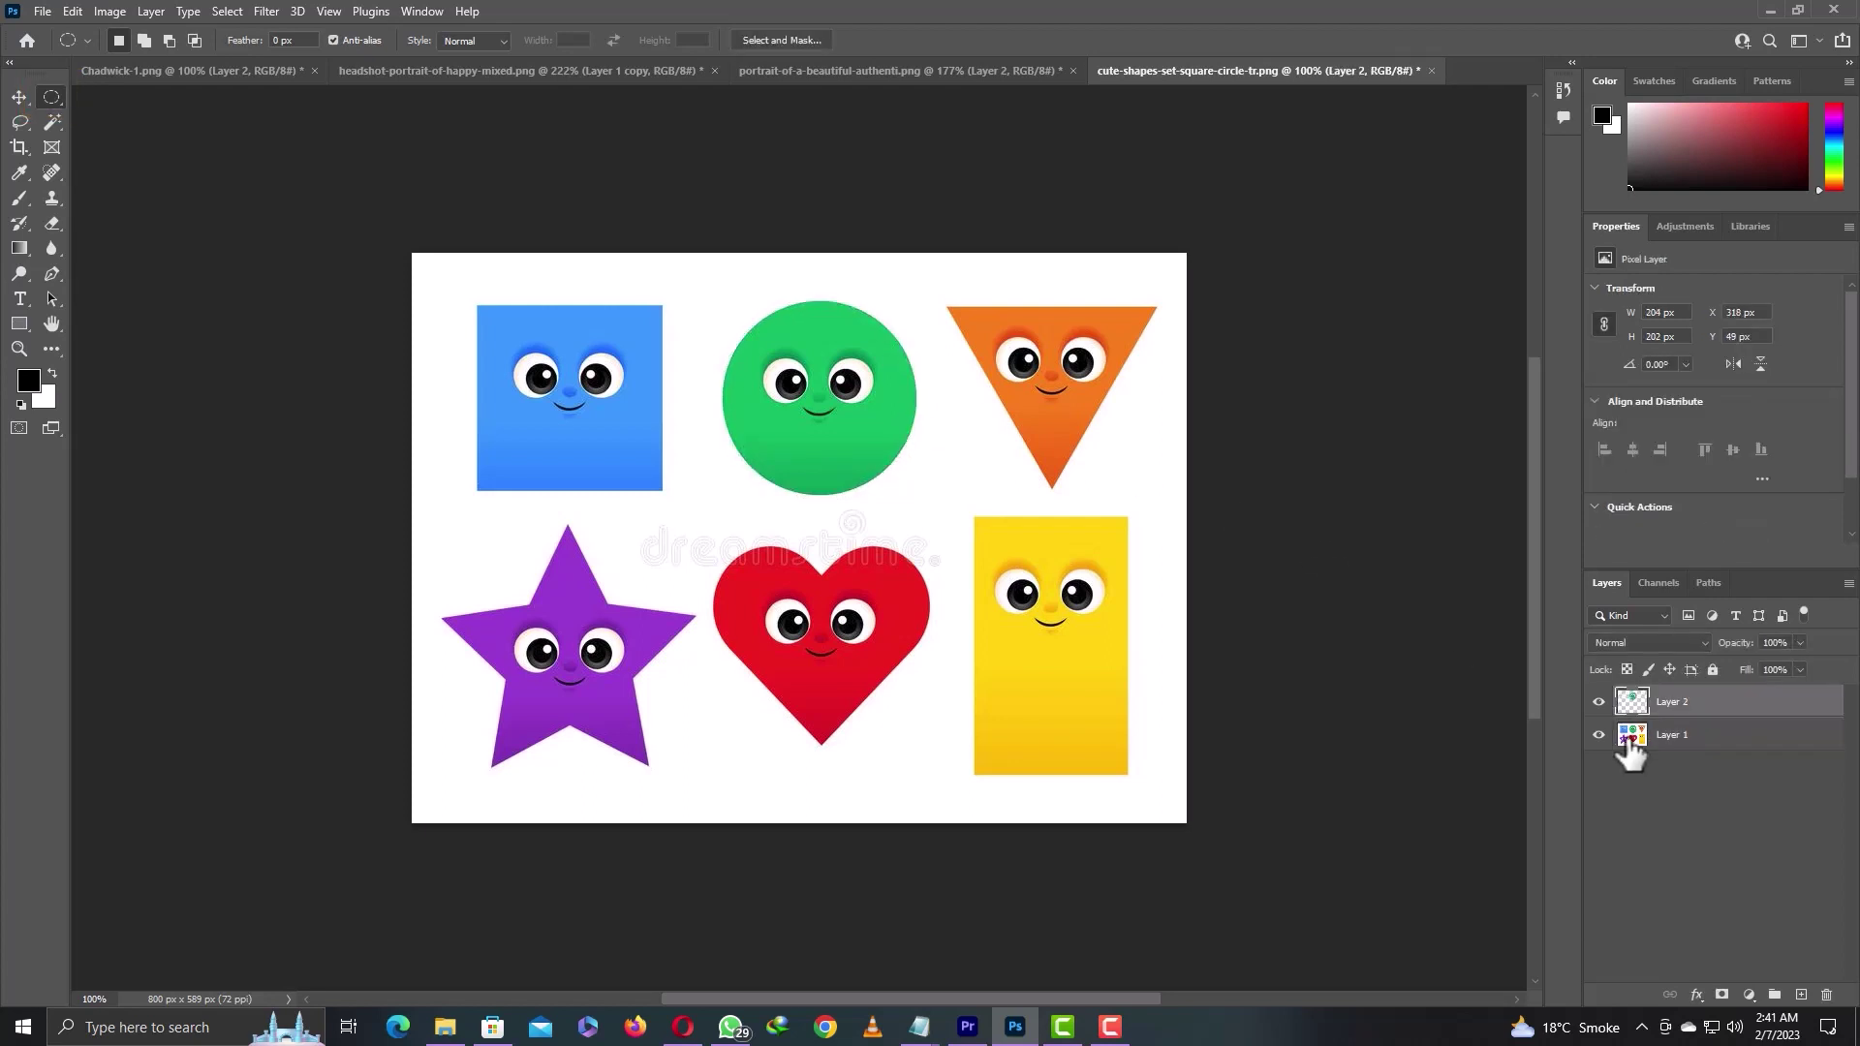
click(1598, 735)
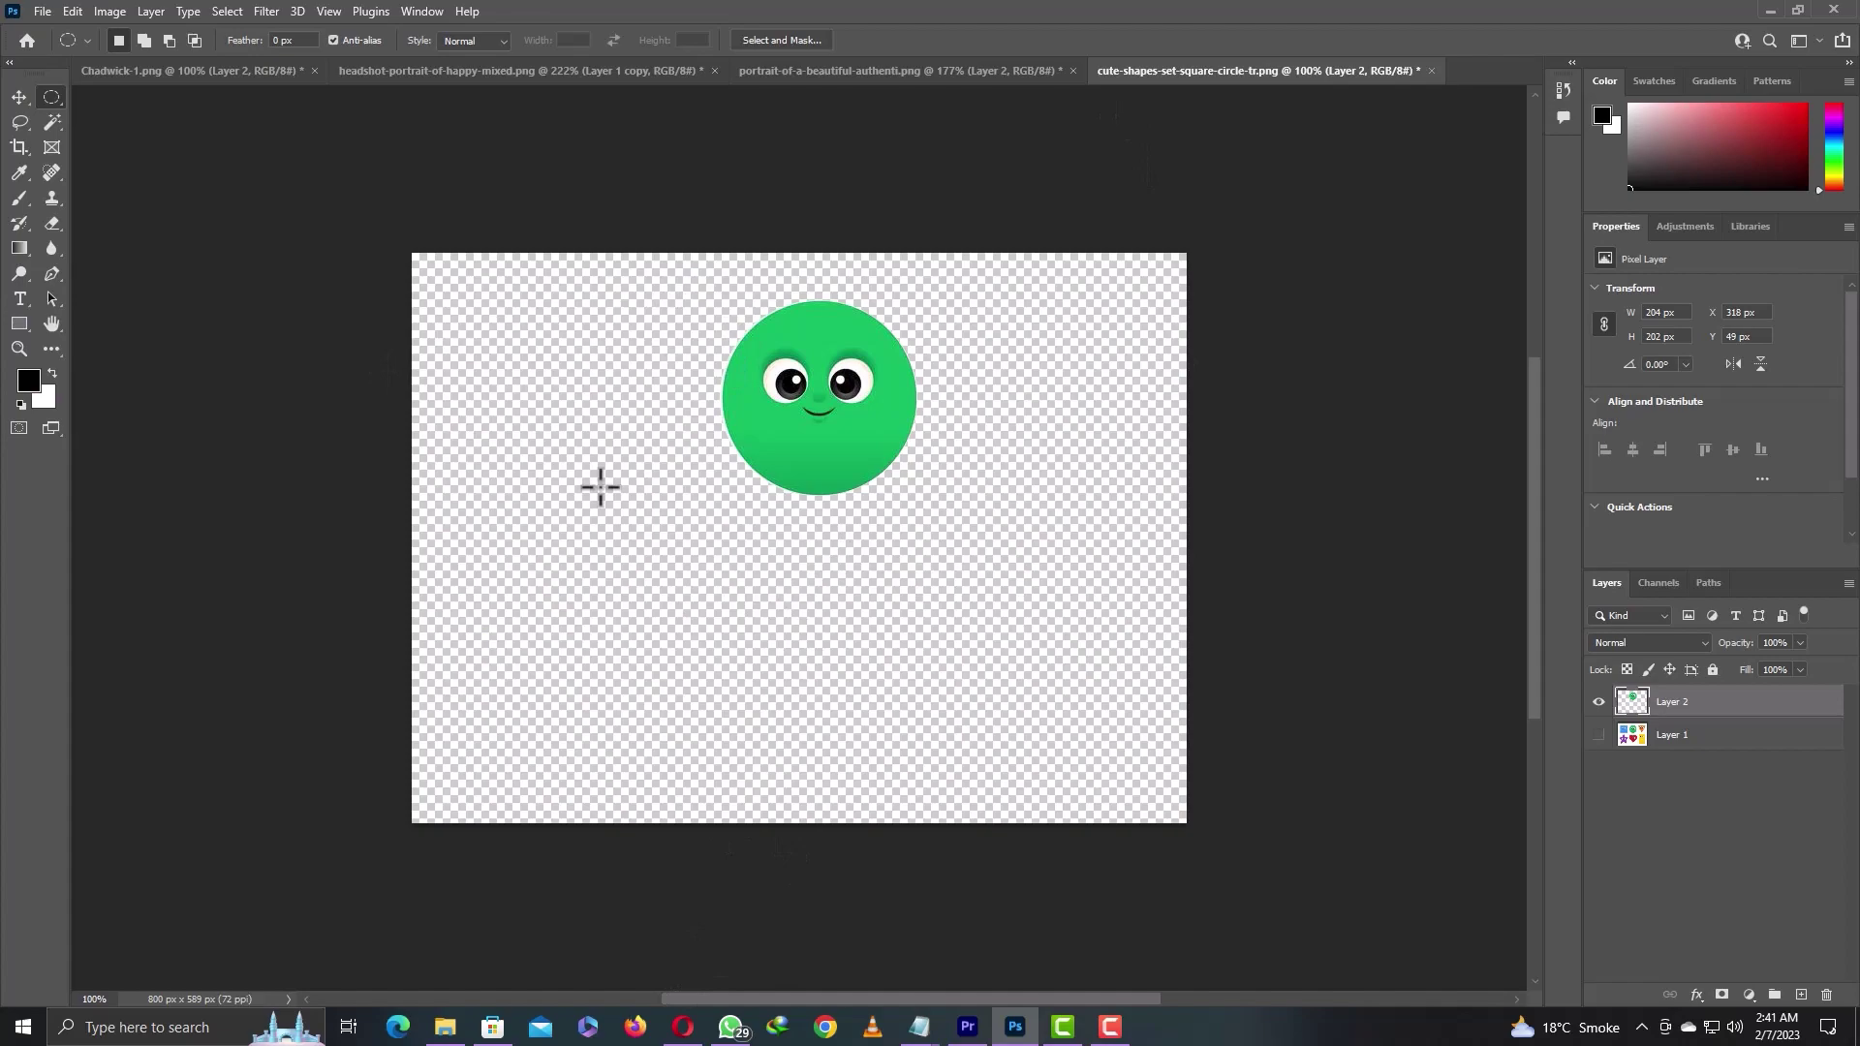
Step: Search 'bg removers' in the browser, open remove.bg, and start an image upload
click(498, 49)
text(bg removers)
key(Return)
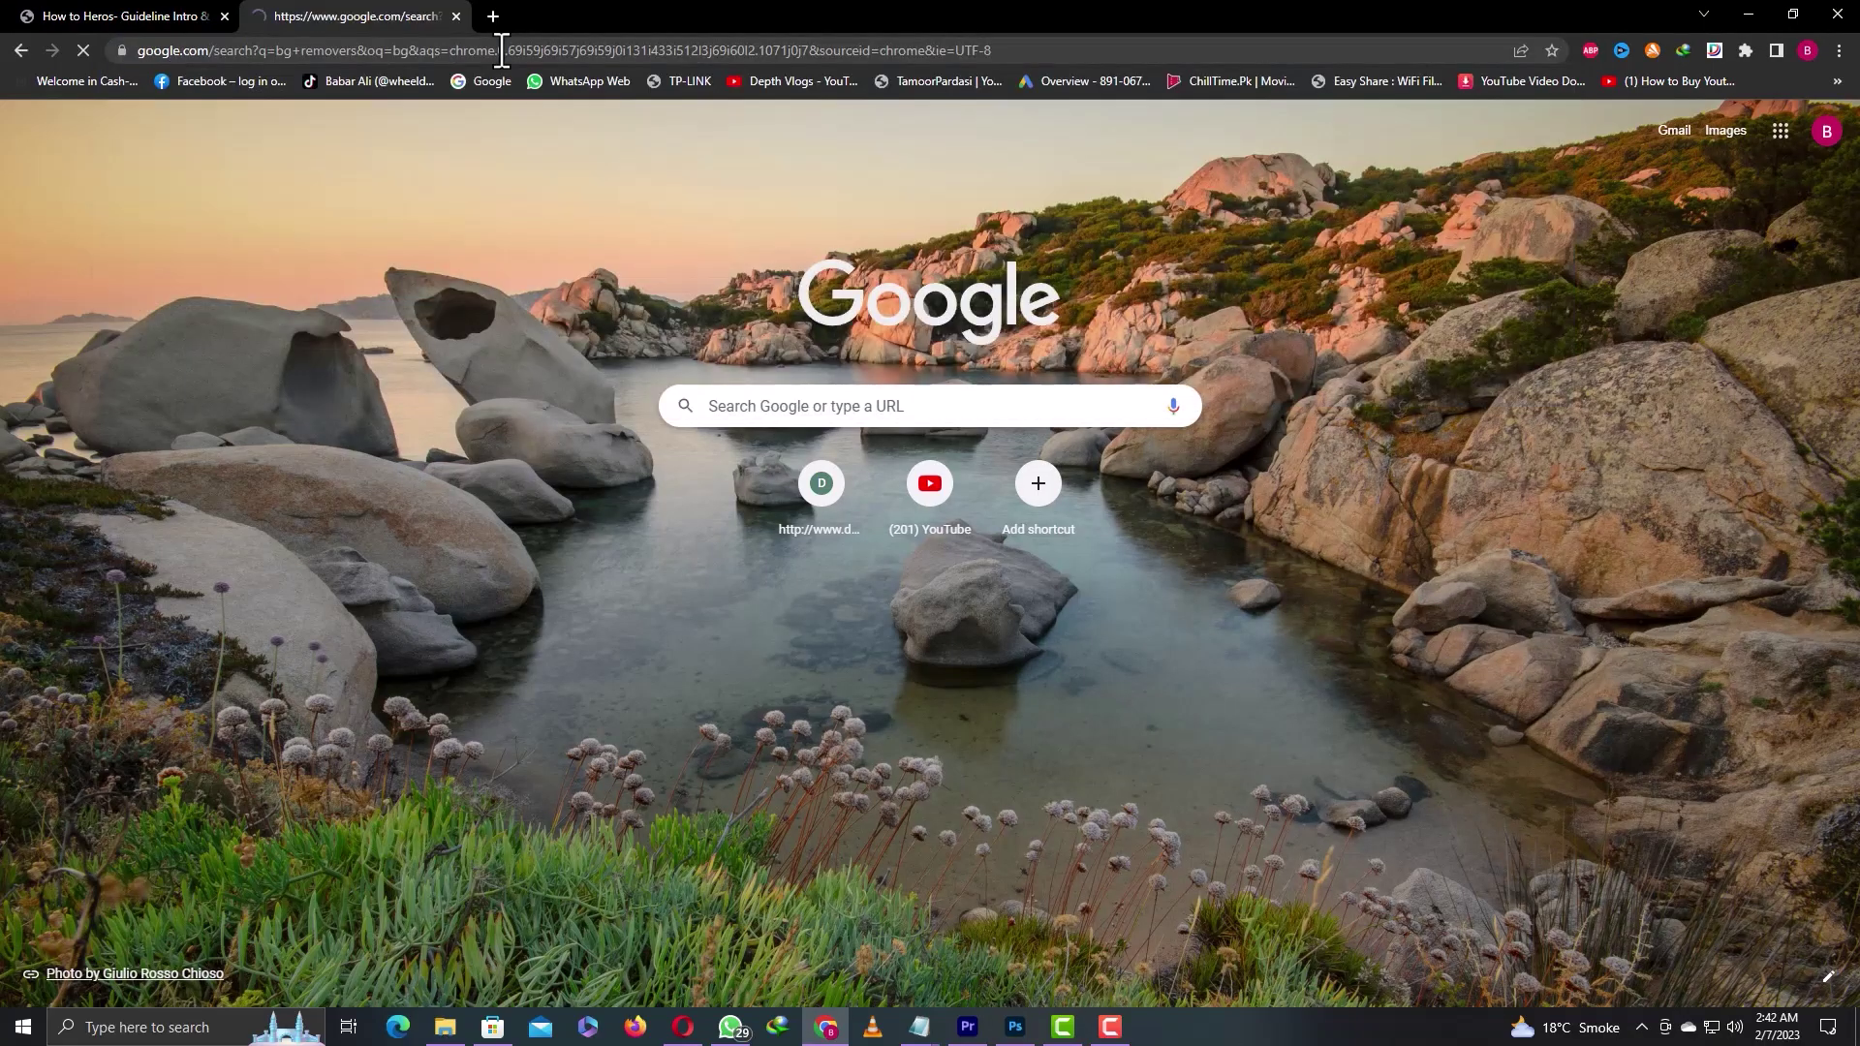
click(421, 310)
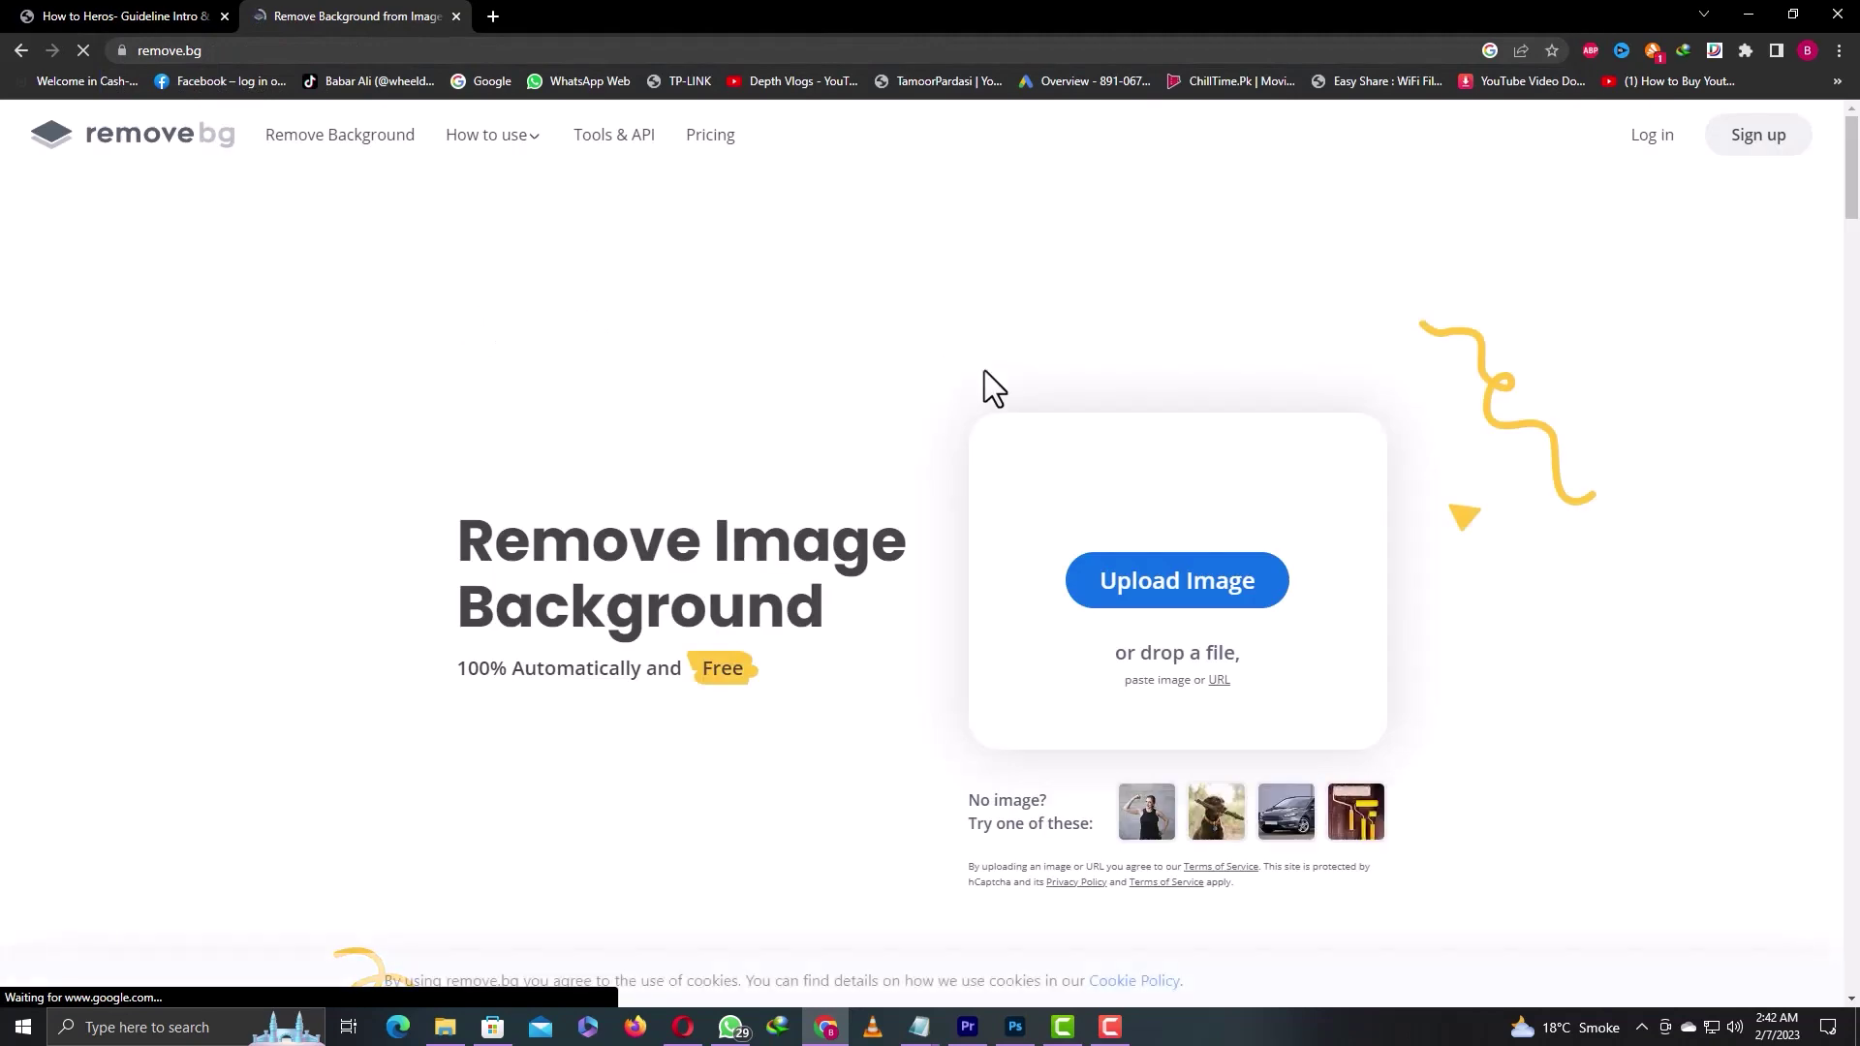
click(1183, 614)
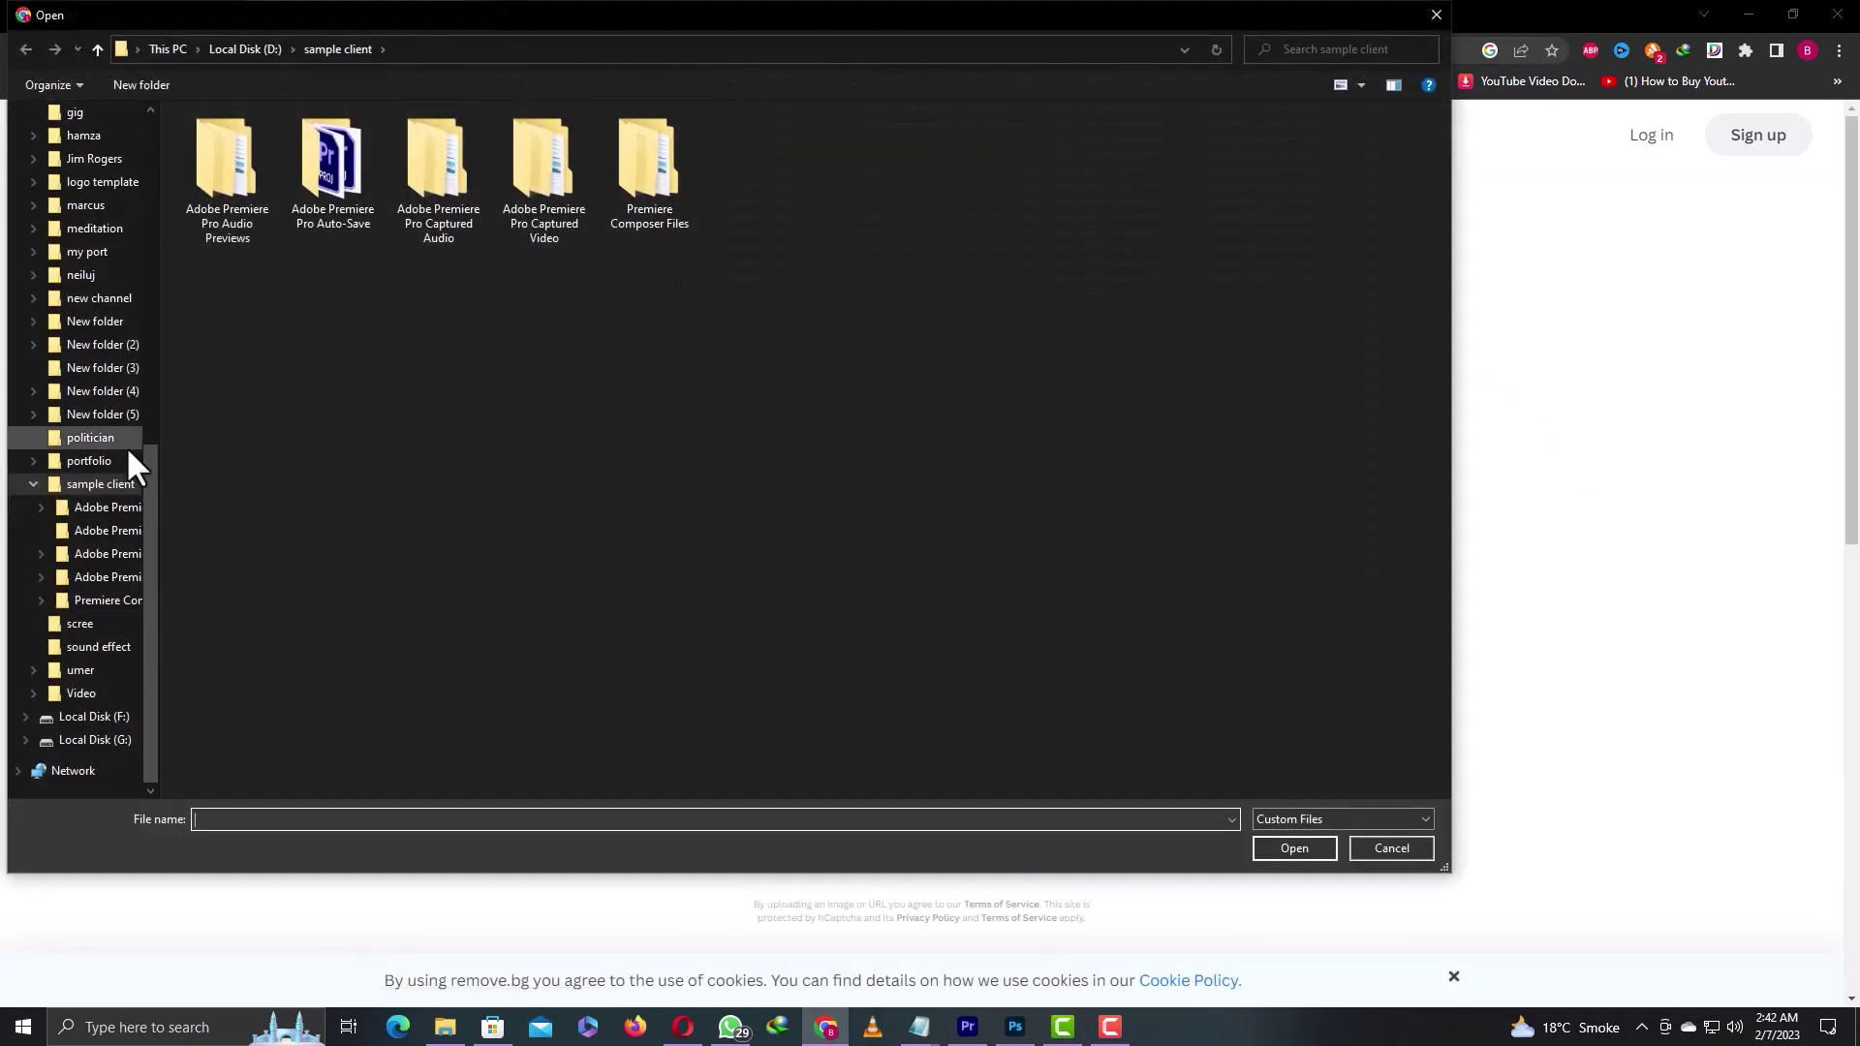
Step: Upload pexels-photo-6948652 from Downloads to remove.bg, then return to Photoshop
drag(152, 562, 143, 140)
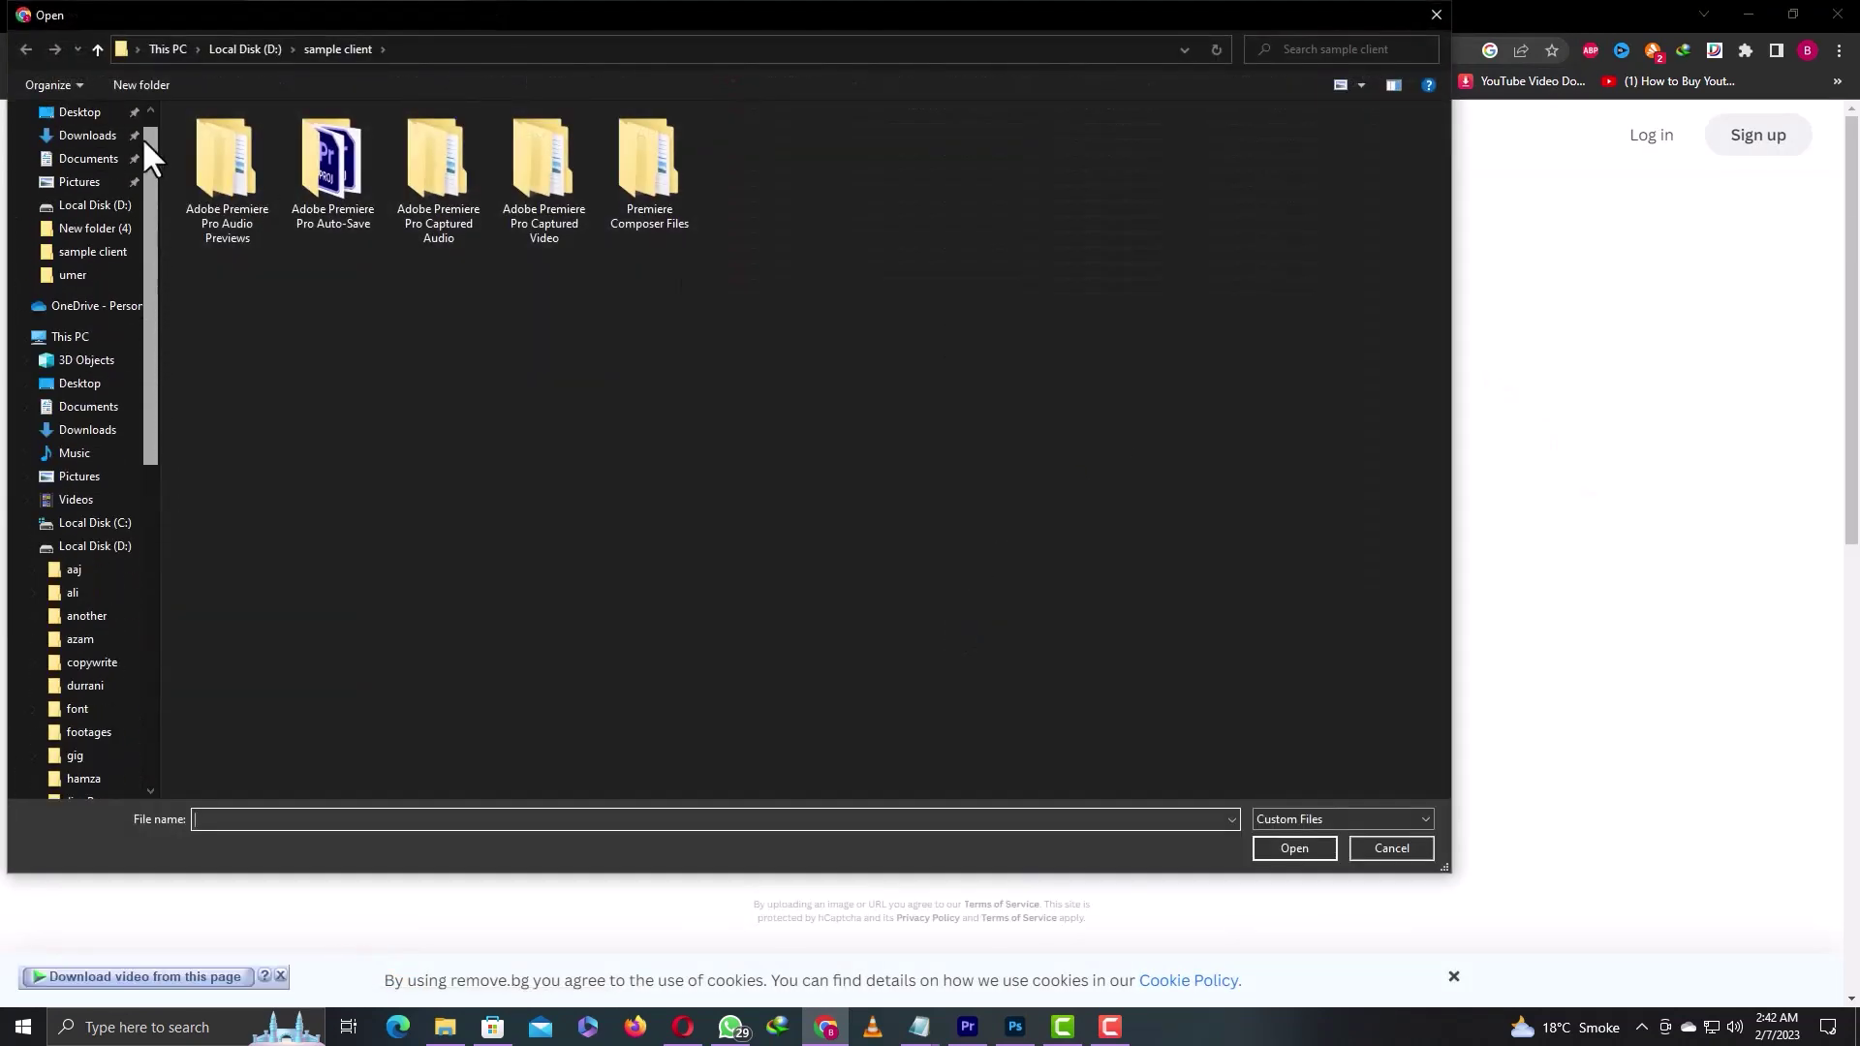
scroll(144, 139, up, 1)
click(88, 174)
click(378, 490)
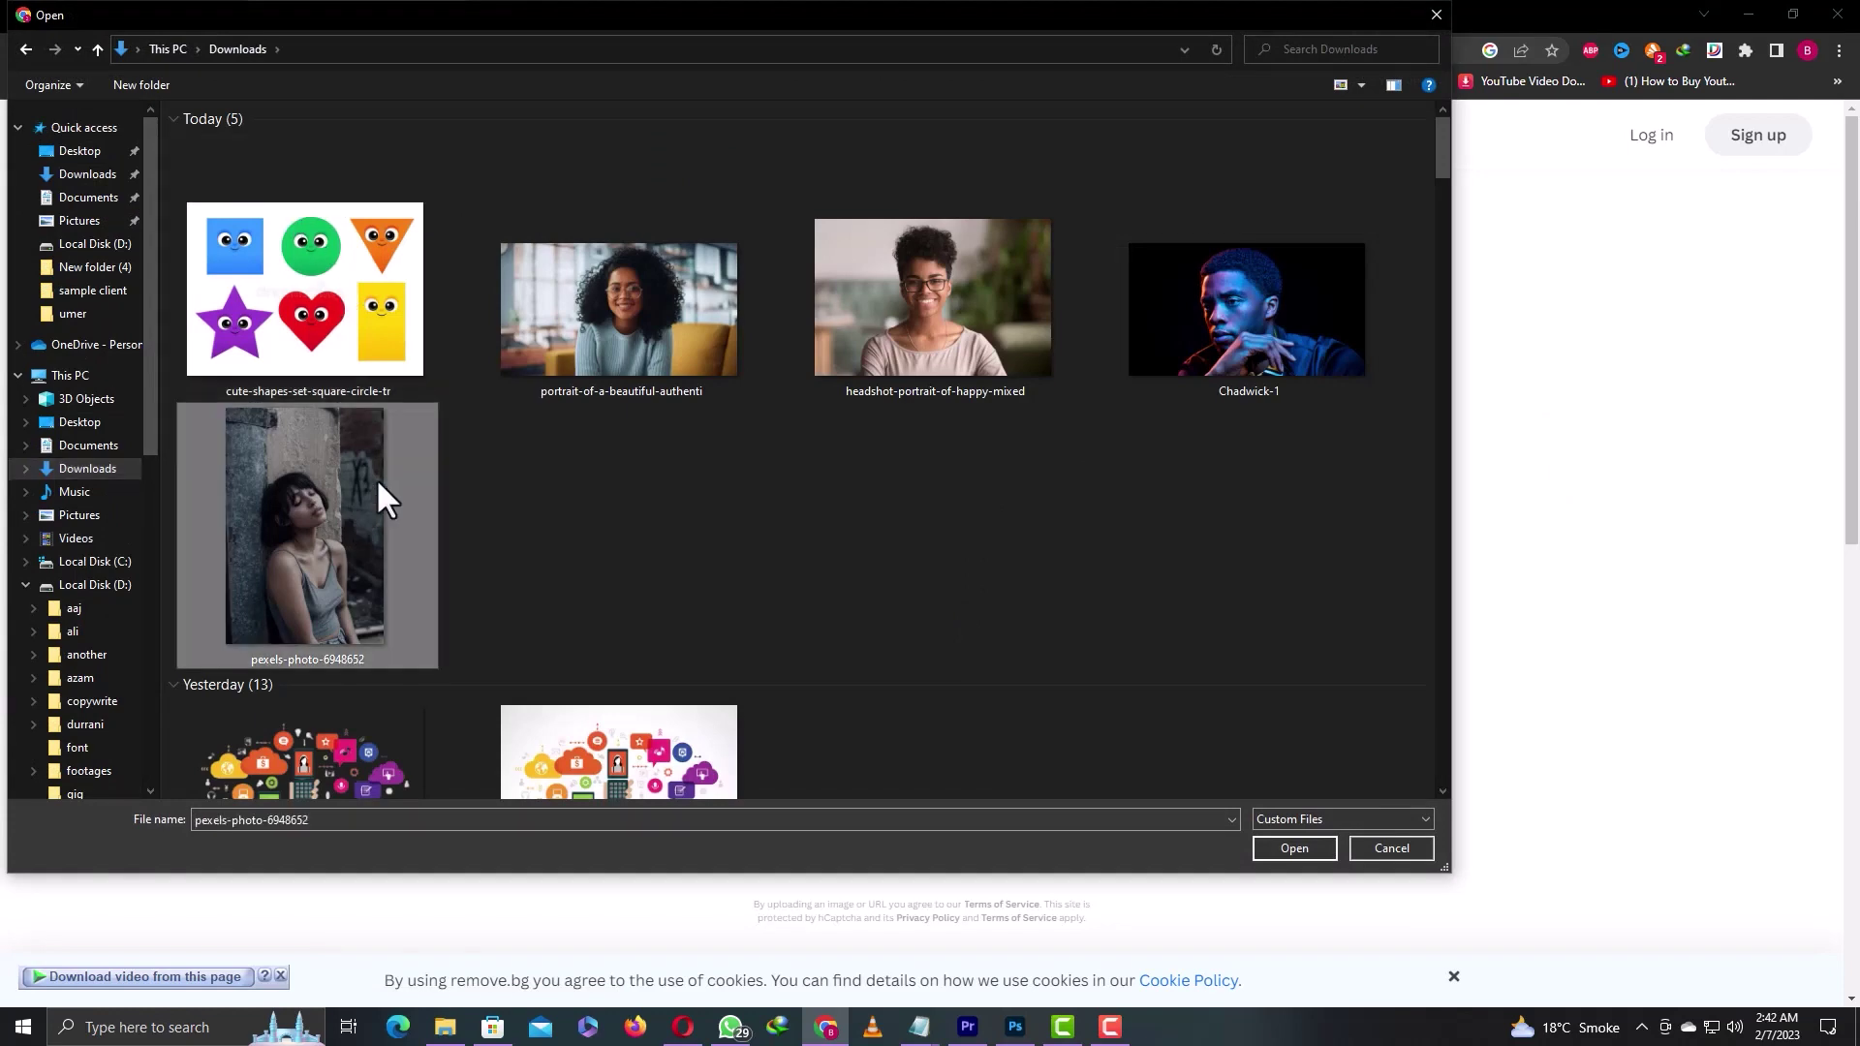
click(1294, 848)
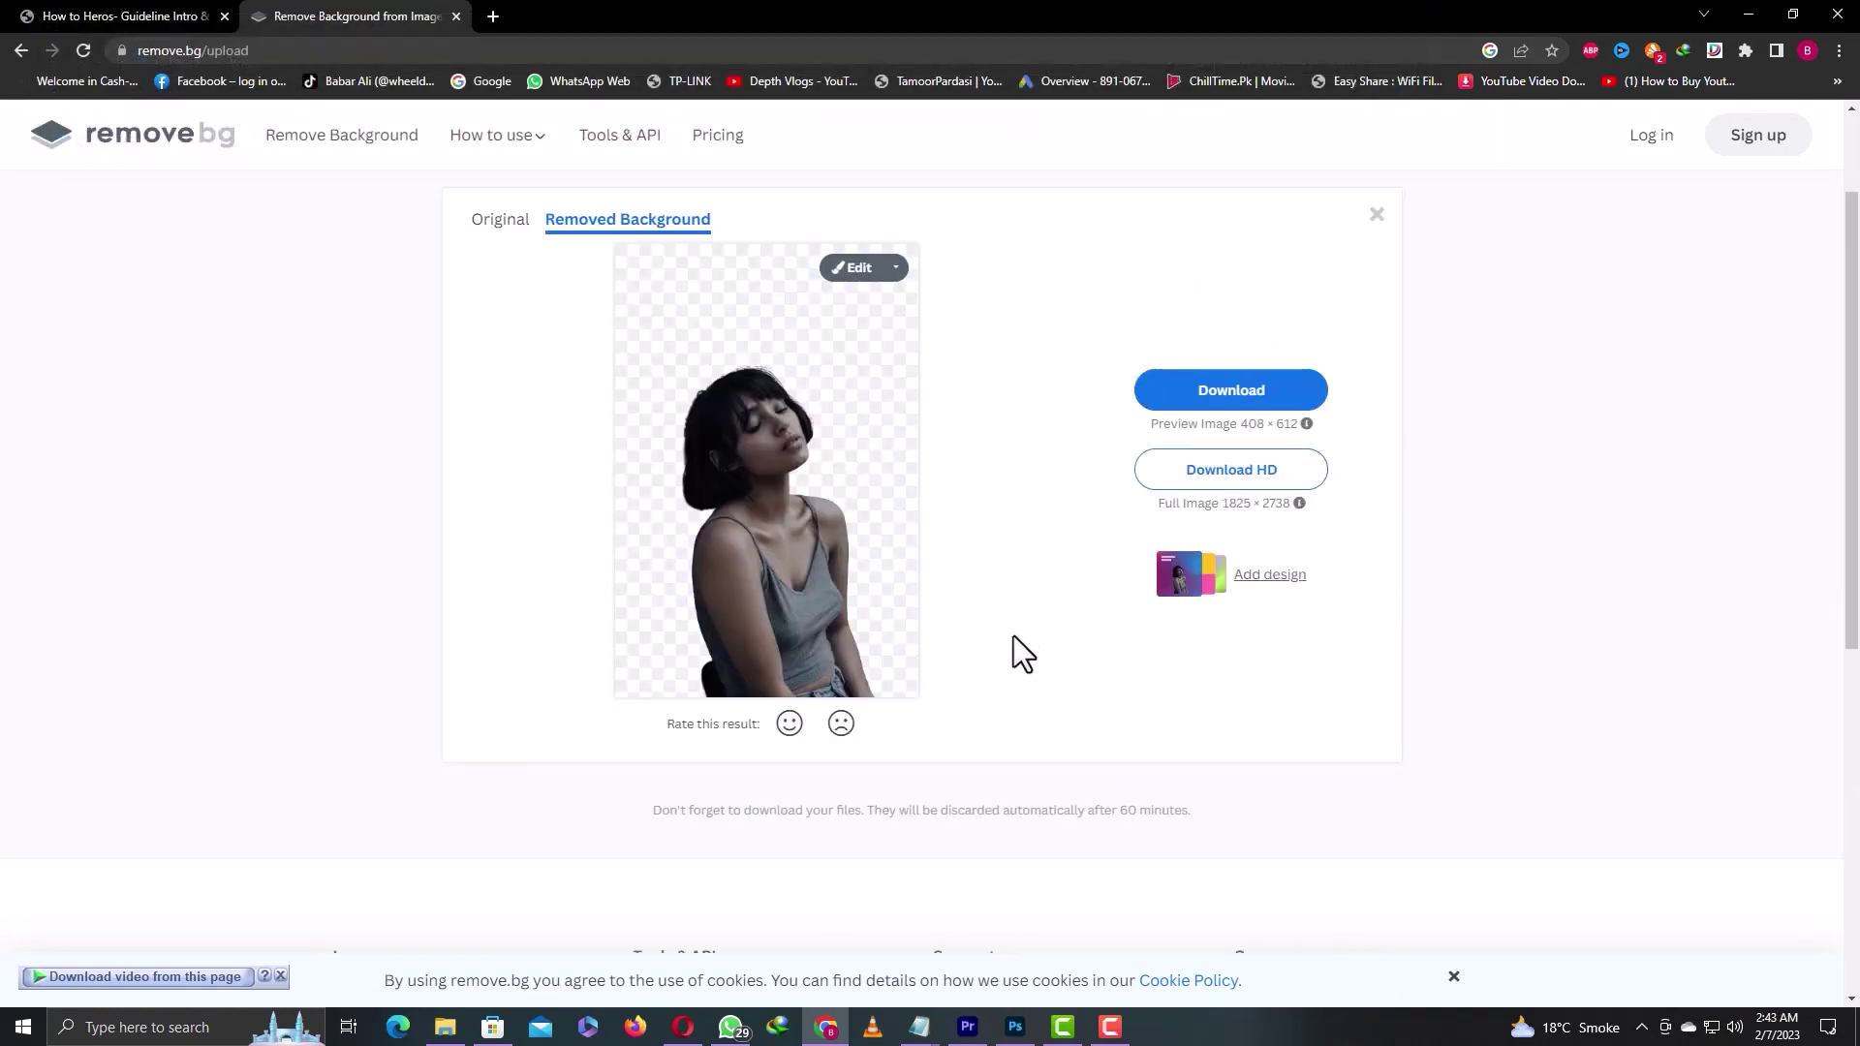
click(995, 1030)
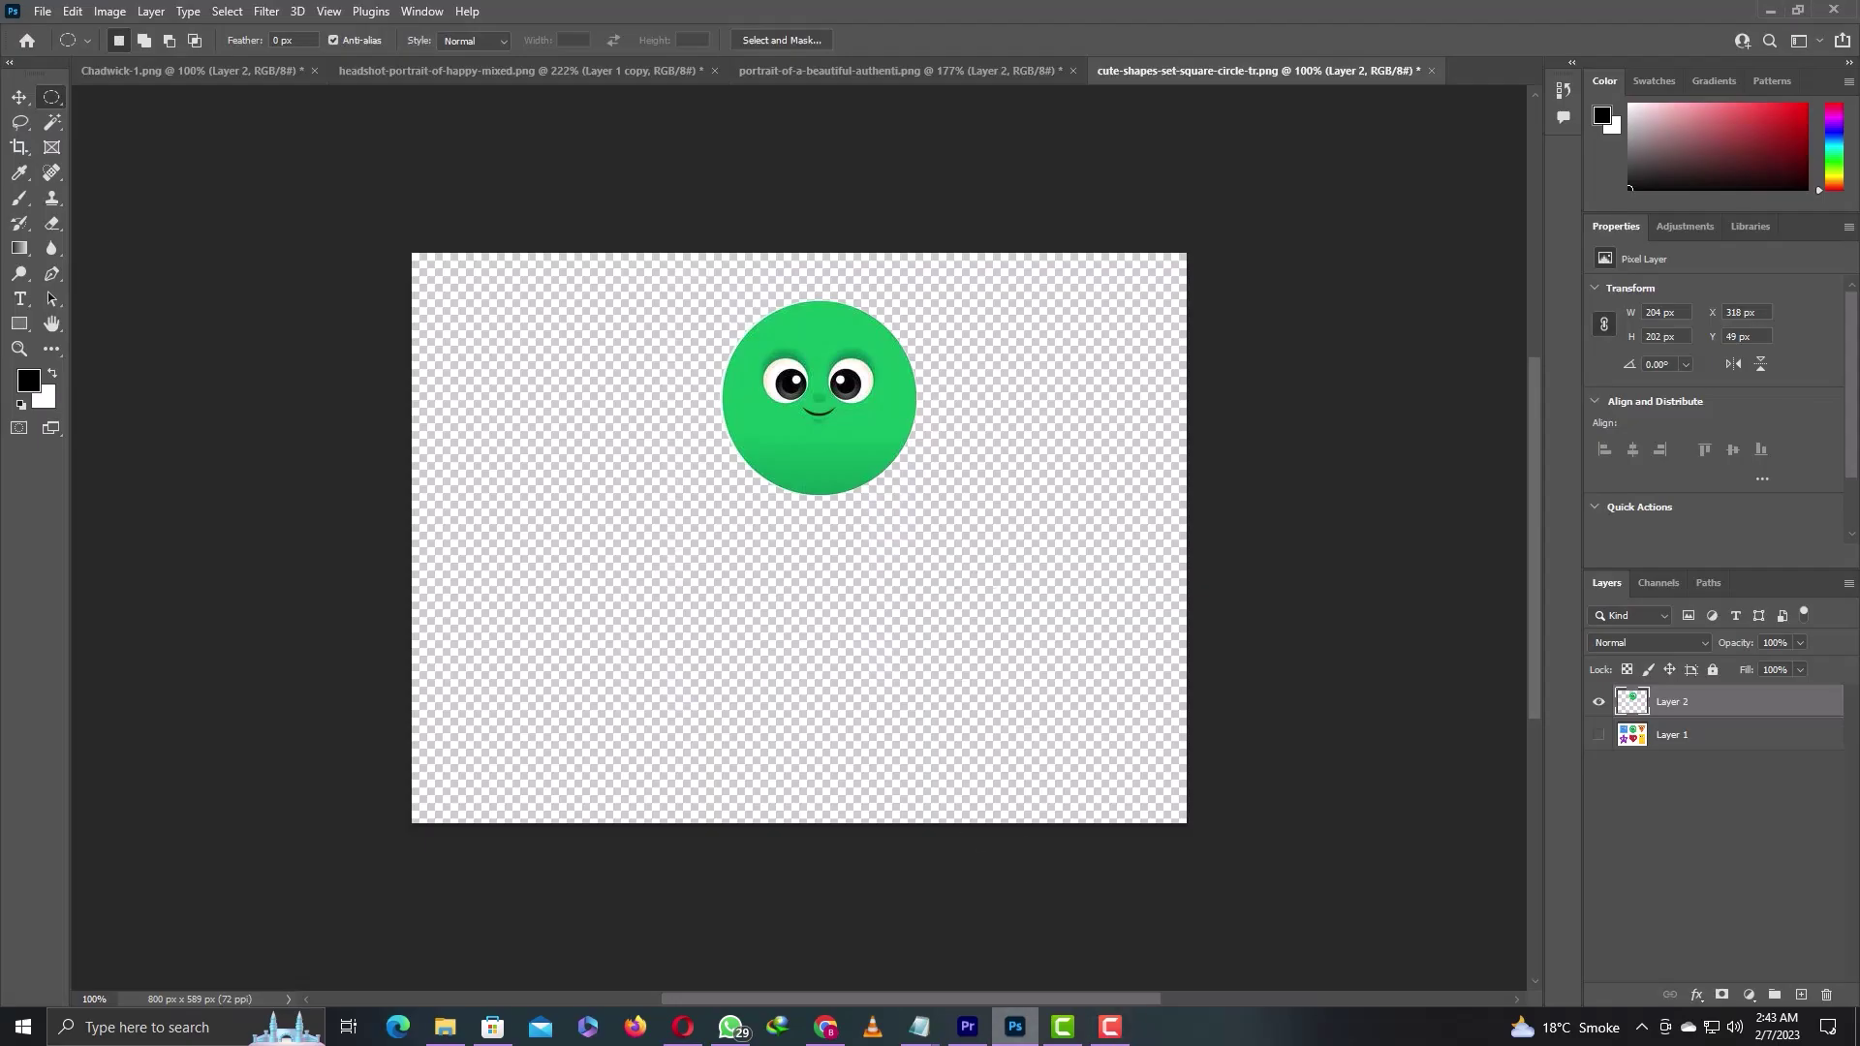
mouse_move(825, 1027)
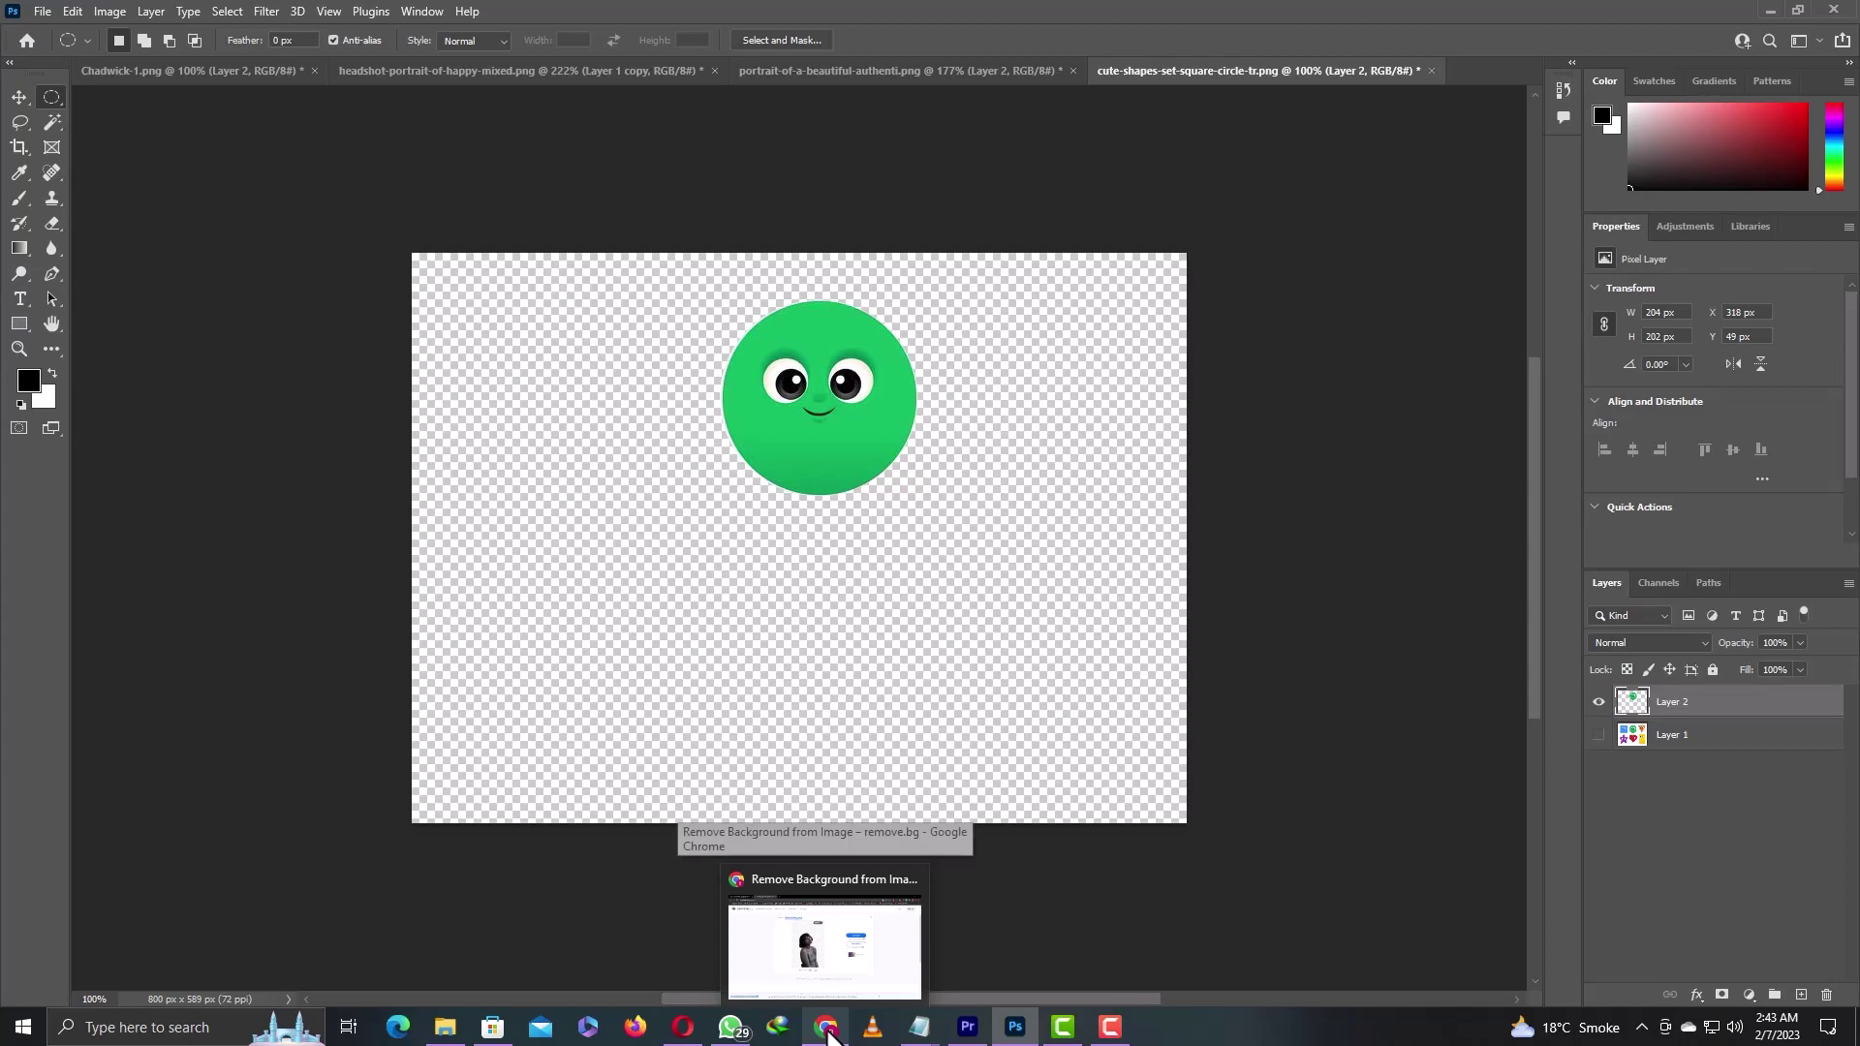
click(840, 961)
click(1014, 1029)
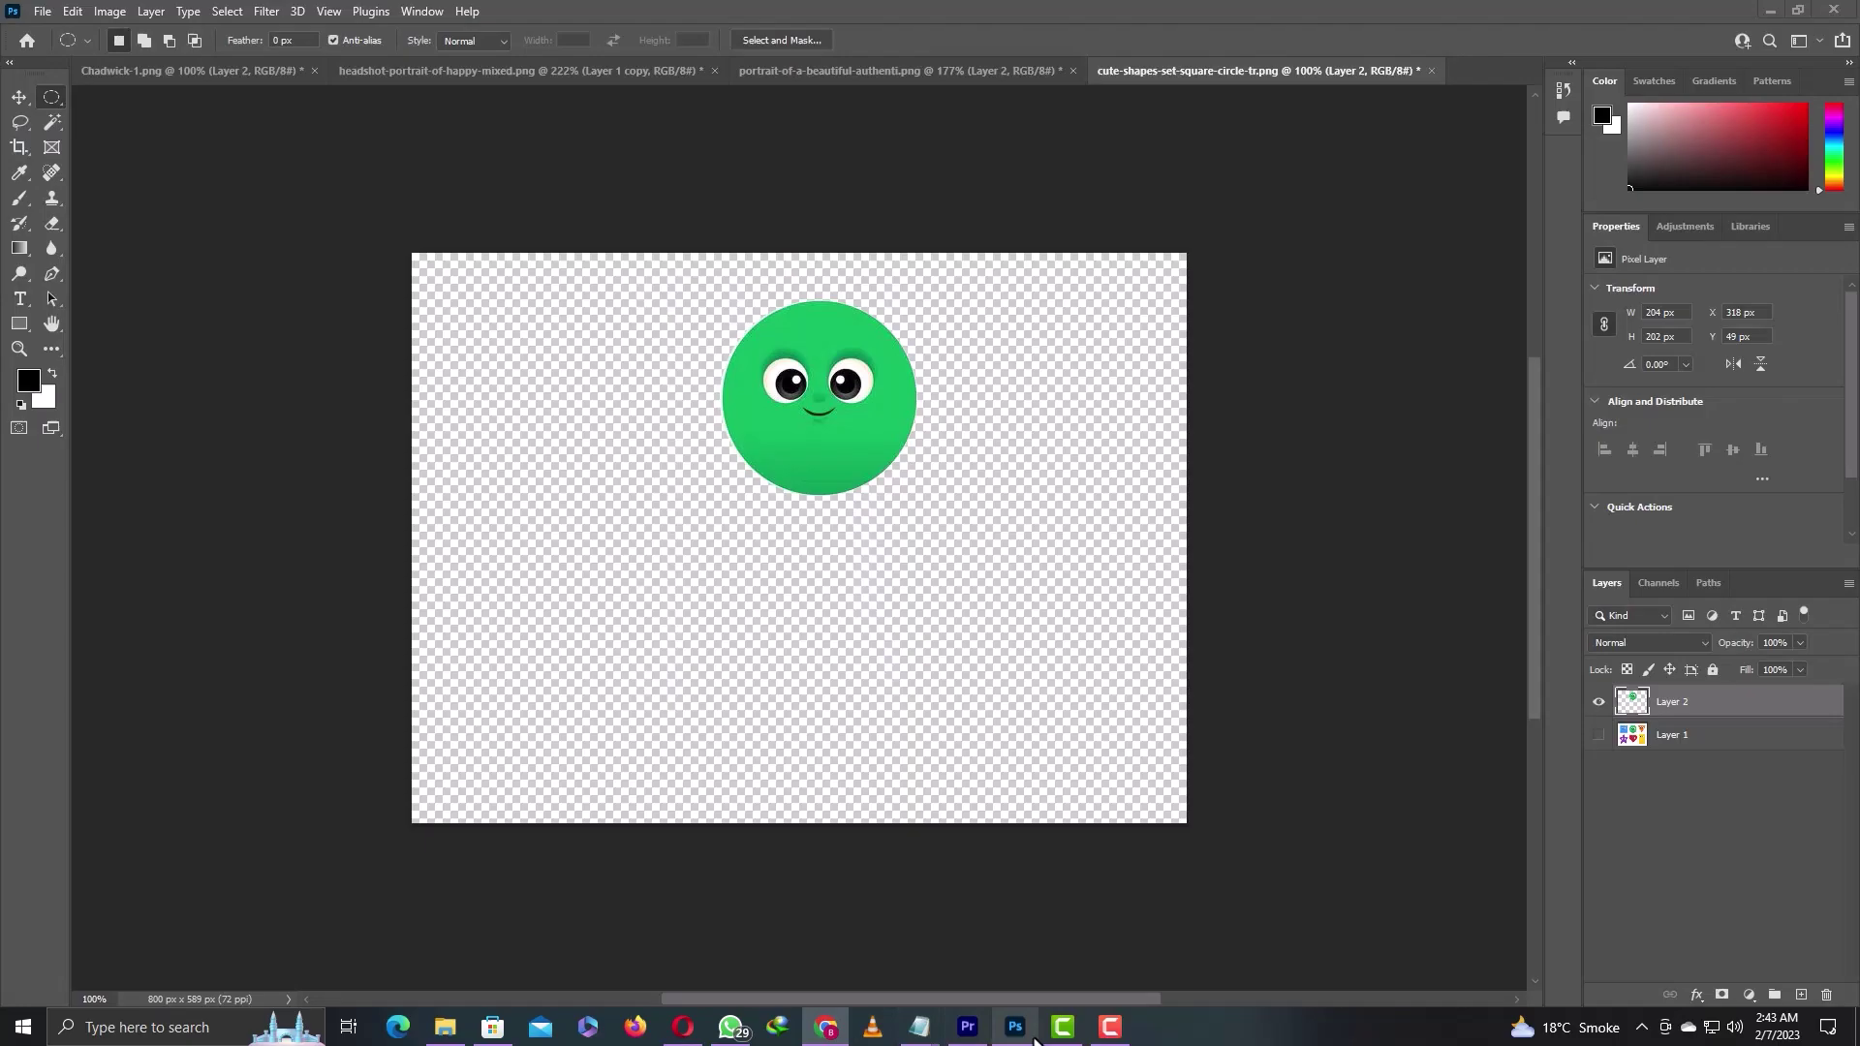